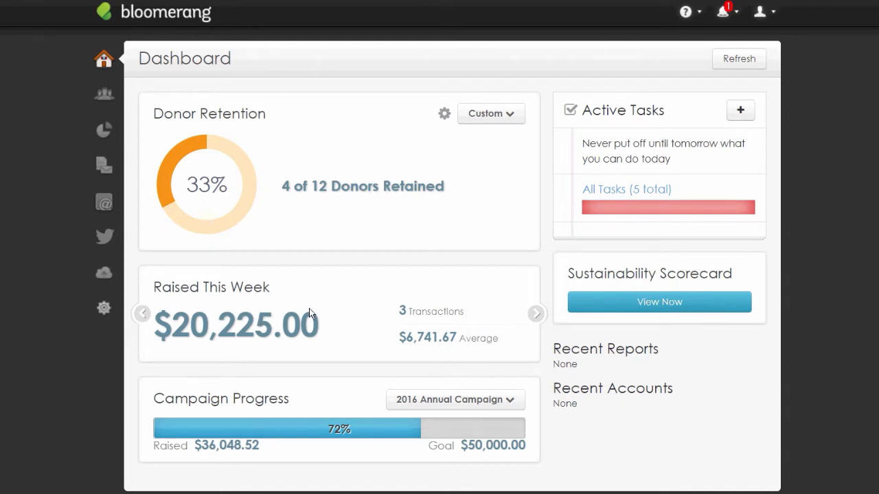
Open the Settings flyout from the sidebar gear icon to see funds, campaigns and custom field types
{"action": "left_click", "coordinate": [103, 308]}
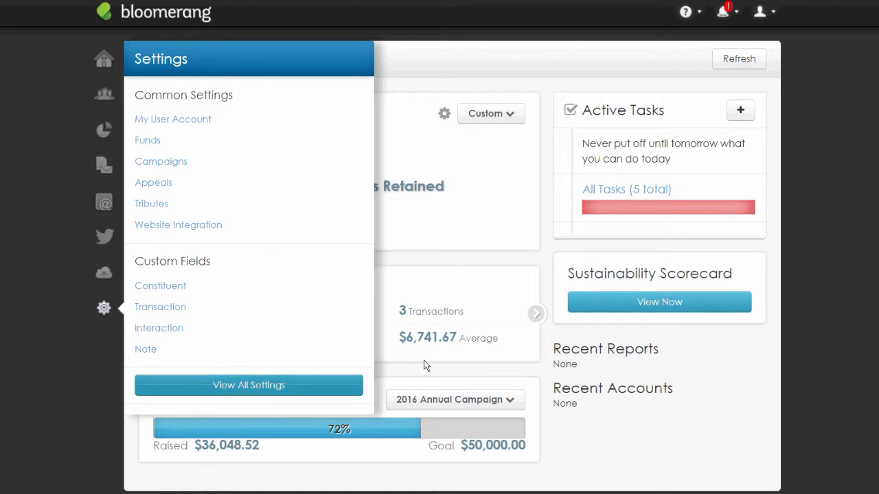
Go to View All Settings and scroll to the organization's Edit Details form with NTEE code A03
{"action": "left_click", "coordinate": [248, 385]}
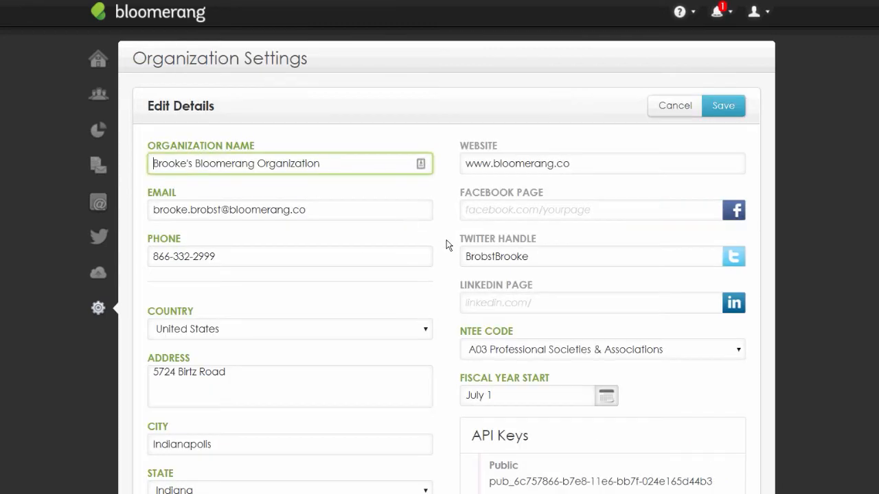
{"action": "scroll", "coordinate": [450, 245], "scroll_direction": "down", "scroll_amount": 1}
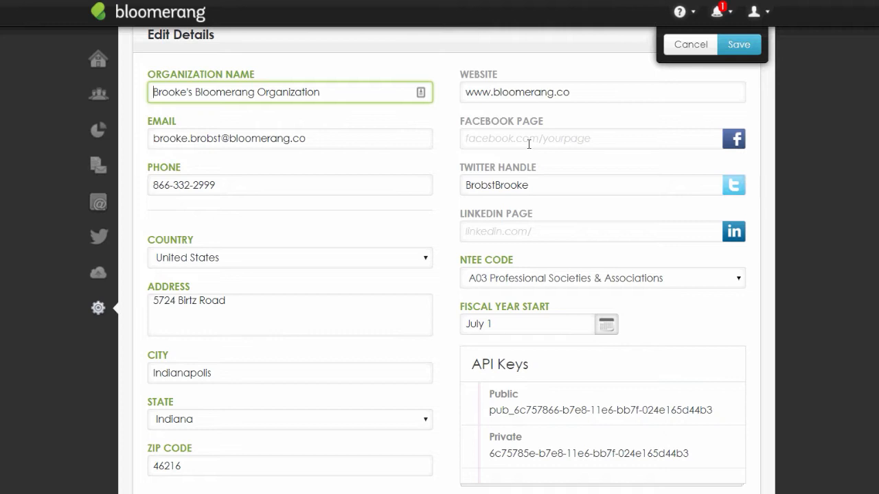
{"action": "key", "text": "Tab"}
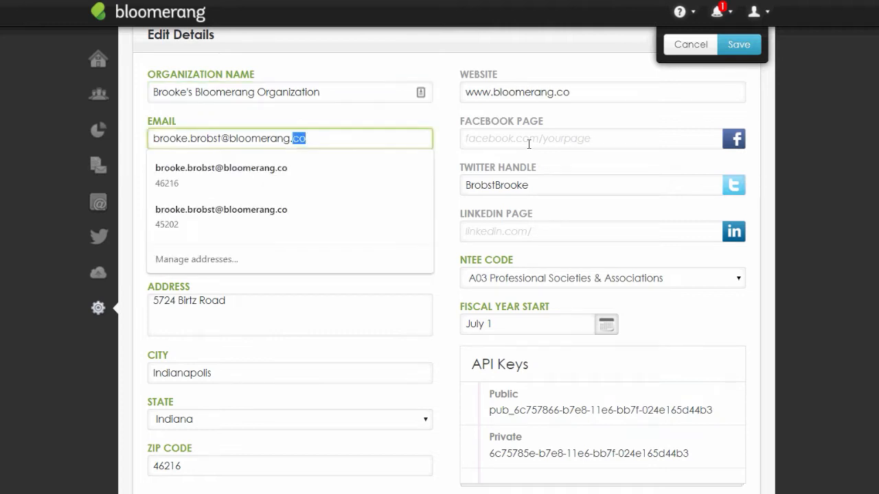
{"action": "key", "text": "ctrl+a"}
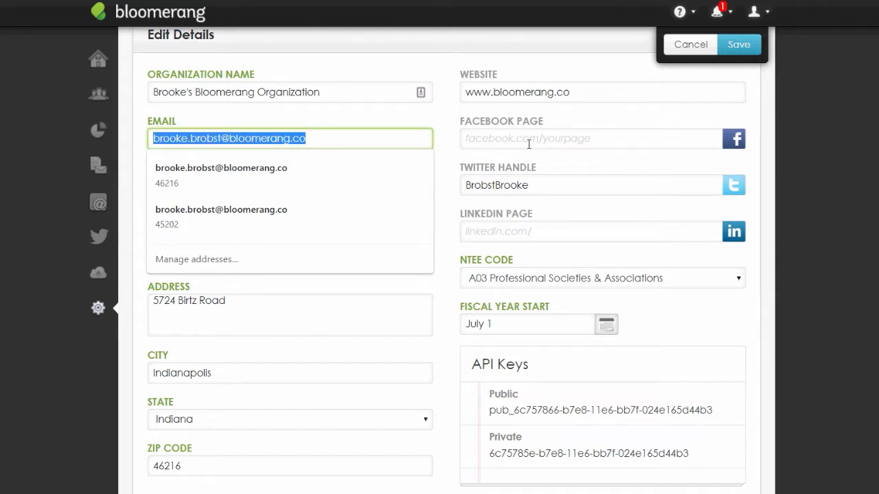
{"action": "left_click", "coordinate": [533, 112]}
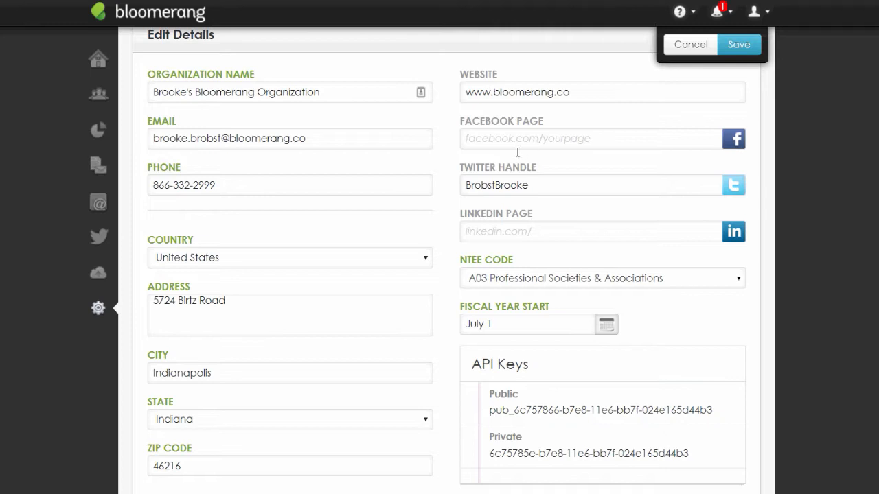
{"action": "scroll", "coordinate": [501, 154], "scroll_direction": "down", "scroll_amount": 1}
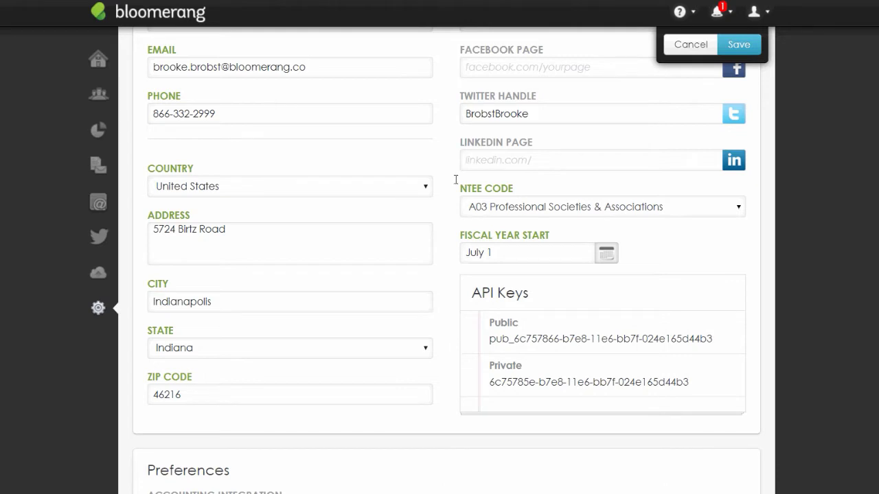
{"action": "scroll", "coordinate": [450, 124], "scroll_direction": "up", "scroll_amount": 1}
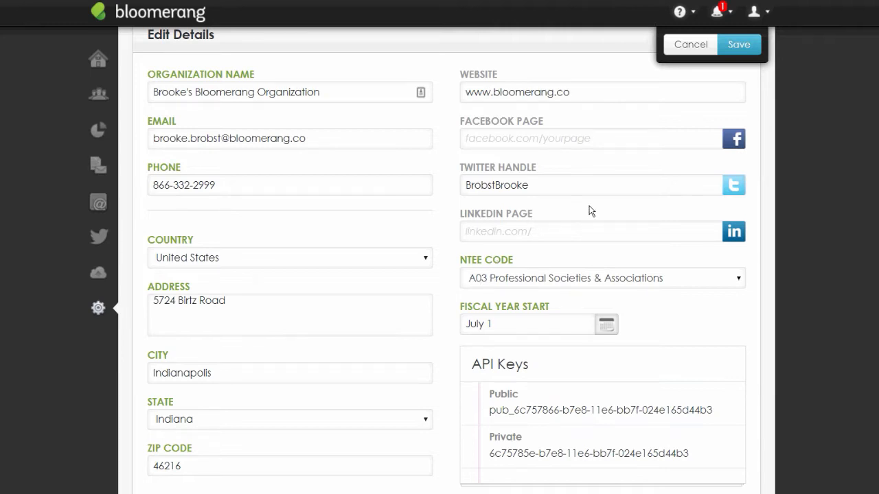
{"action": "scroll", "coordinate": [589, 210], "scroll_direction": "up", "scroll_amount": 2}
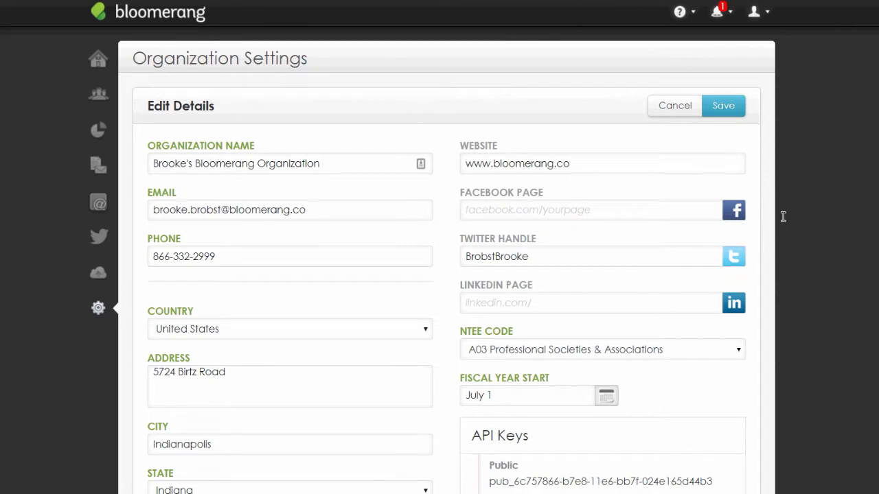
{"action": "scroll", "coordinate": [782, 216], "scroll_direction": "down", "scroll_amount": 1}
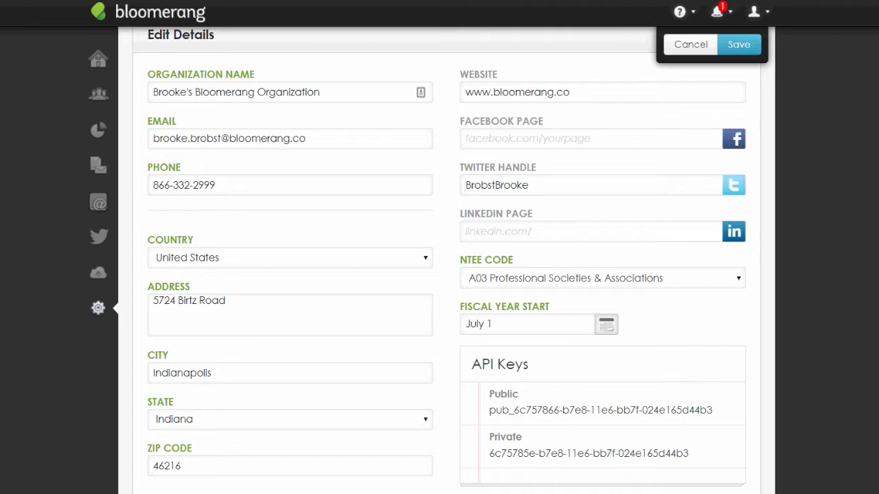
Scroll down to Preferences, where accounting integration is None, and the Database Export section
{"action": "scroll", "coordinate": [865, 237], "scroll_direction": "down", "scroll_amount": 1}
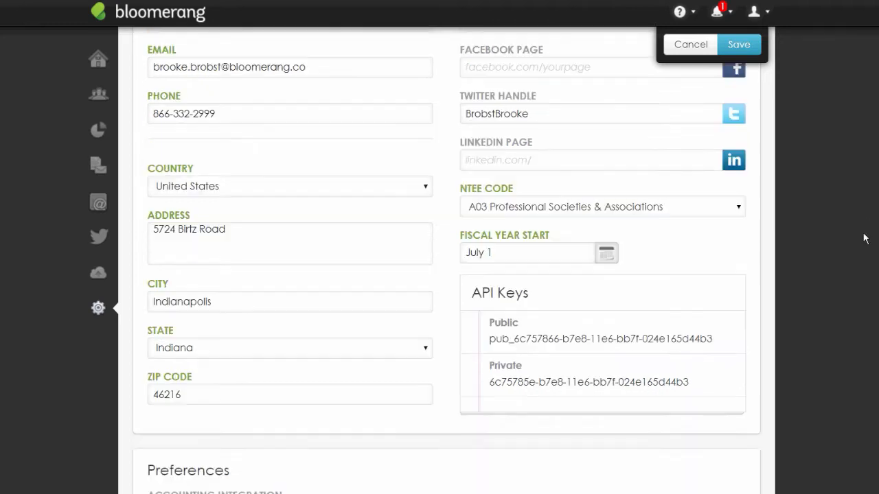
{"action": "scroll", "coordinate": [859, 243], "scroll_direction": "down", "scroll_amount": 1}
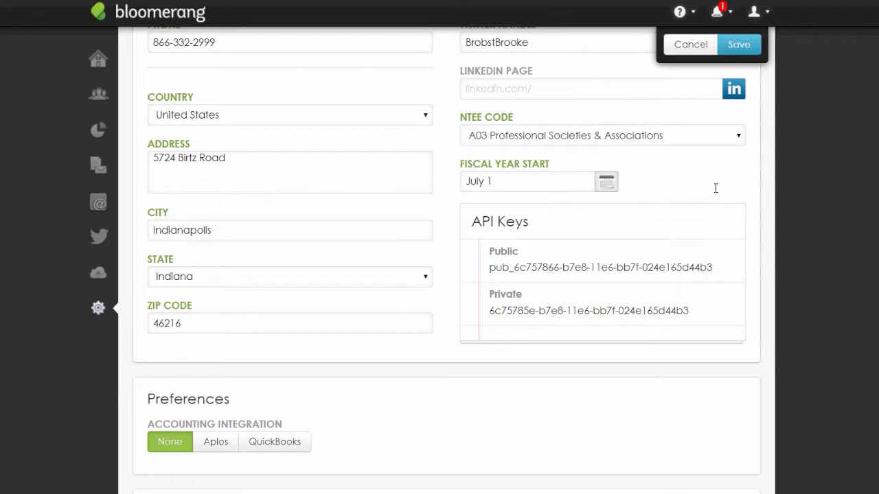
{"action": "scroll", "coordinate": [730, 190], "scroll_direction": "down", "scroll_amount": 1}
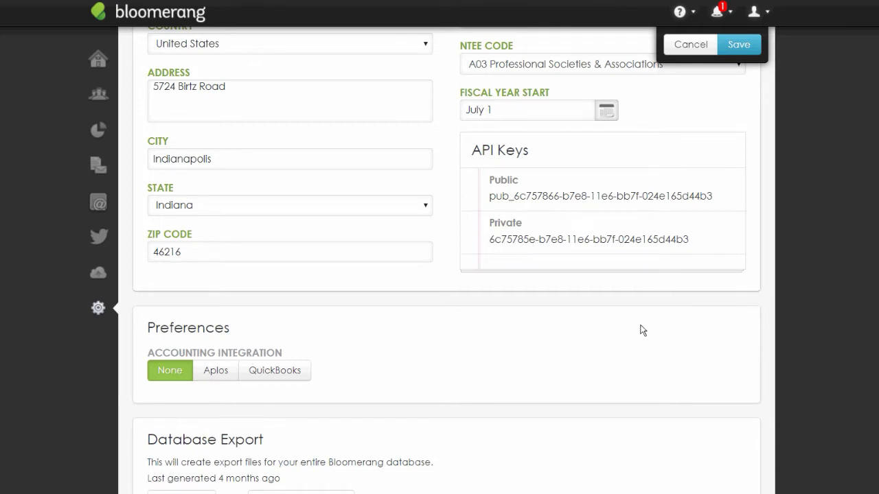
Scroll further to show Database Export and the NCOA nightly address update section
{"action": "scroll", "coordinate": [642, 331], "scroll_direction": "down", "scroll_amount": 1}
{"action": "scroll", "coordinate": [642, 331], "scroll_direction": "down", "scroll_amount": 1}
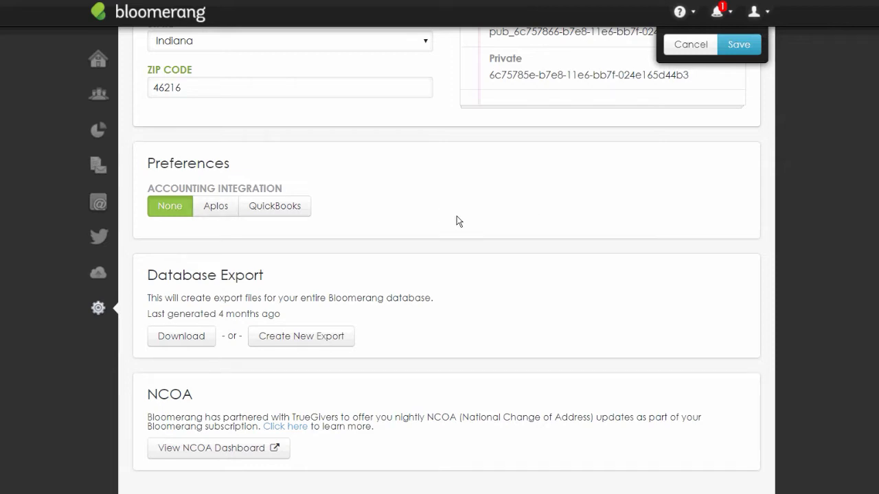
{"action": "left_click", "coordinate": [275, 206]}
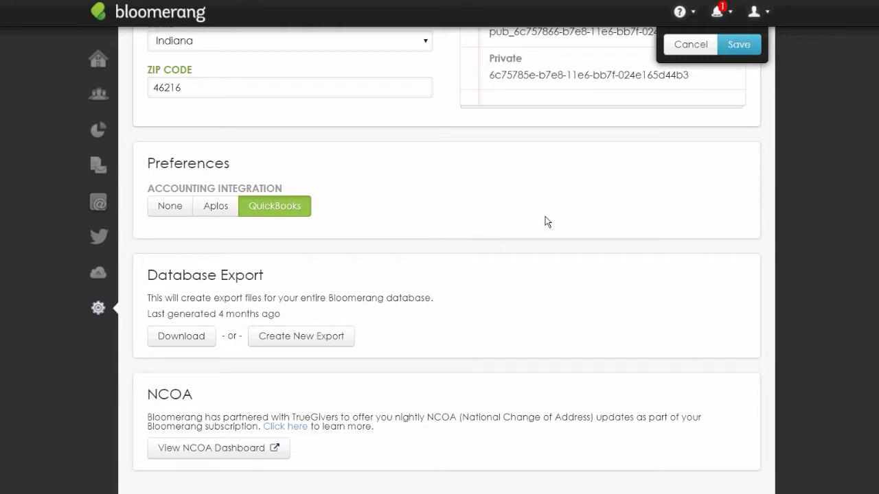
{"action": "left_click", "coordinate": [170, 206]}
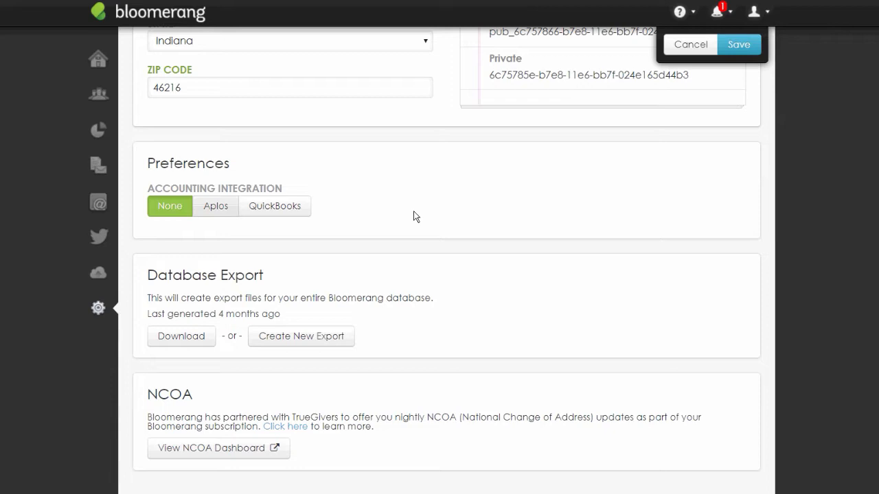
{"action": "left_click", "coordinate": [216, 206]}
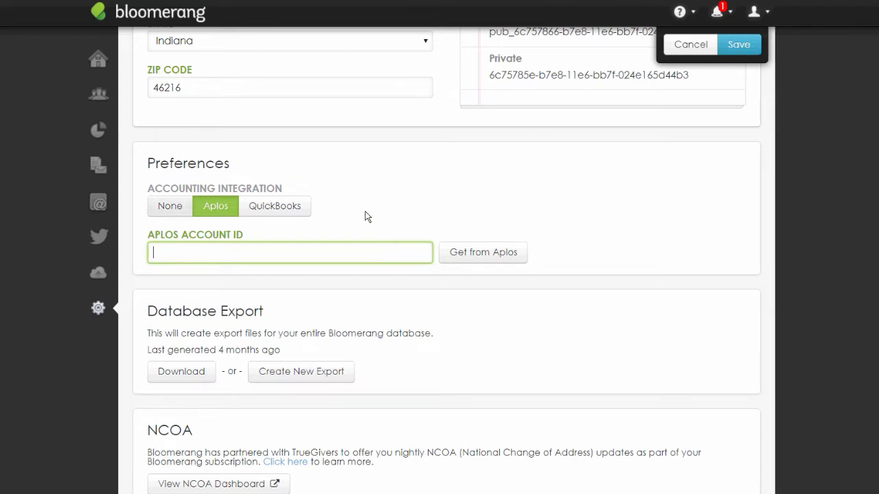
{"action": "left_click", "coordinate": [170, 207]}
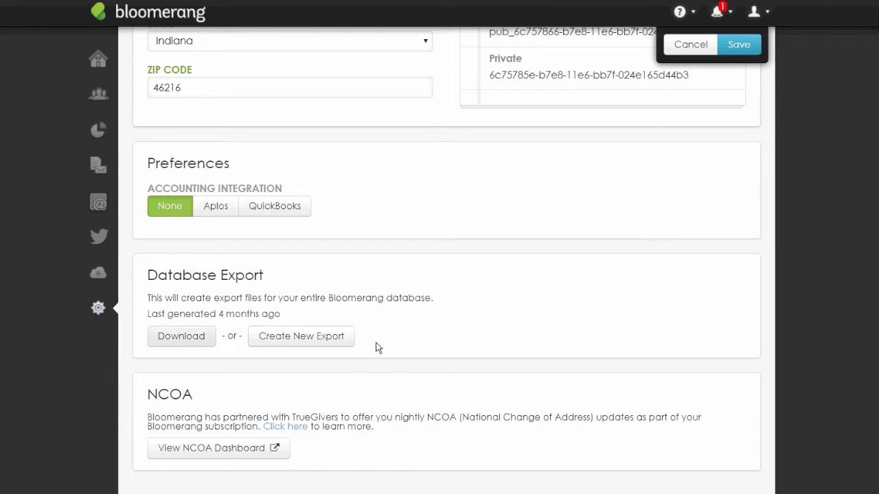
{"action": "left_click_drag", "start_coordinate": [485, 316], "coordinate": [341, 315]}
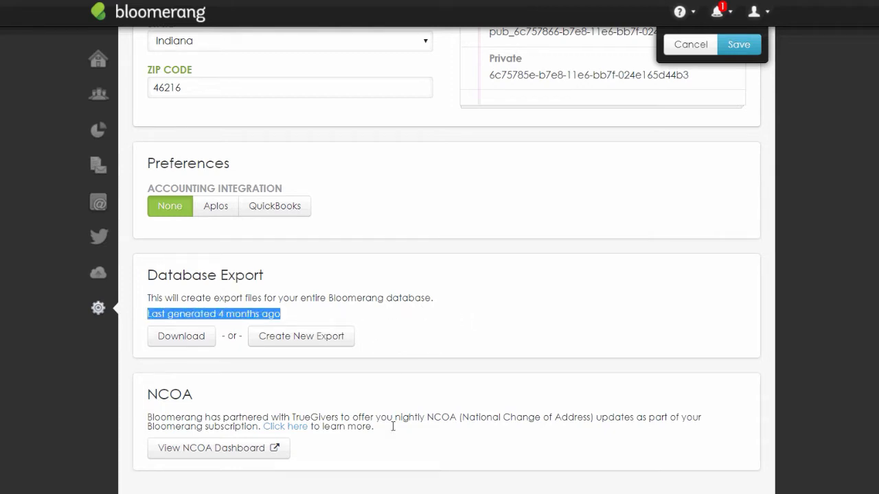
{"action": "left_click", "coordinate": [432, 362]}
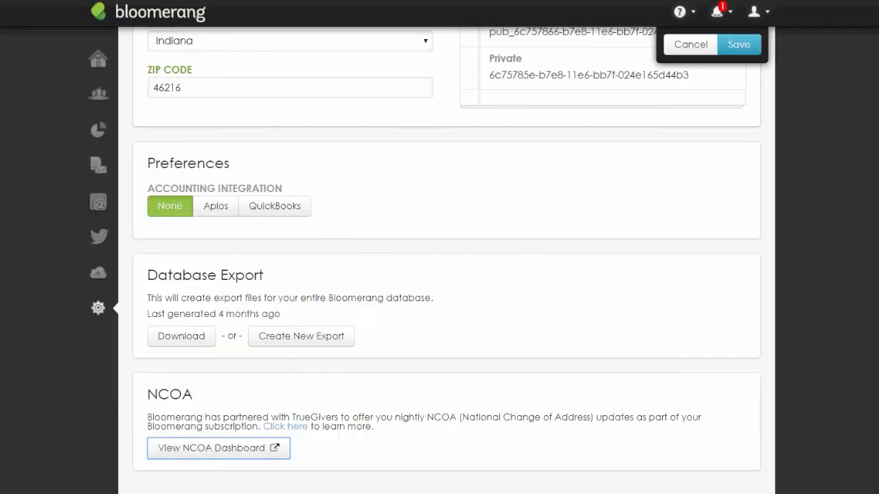
{"action": "scroll", "coordinate": [653, 221], "scroll_direction": "up", "scroll_amount": 7}
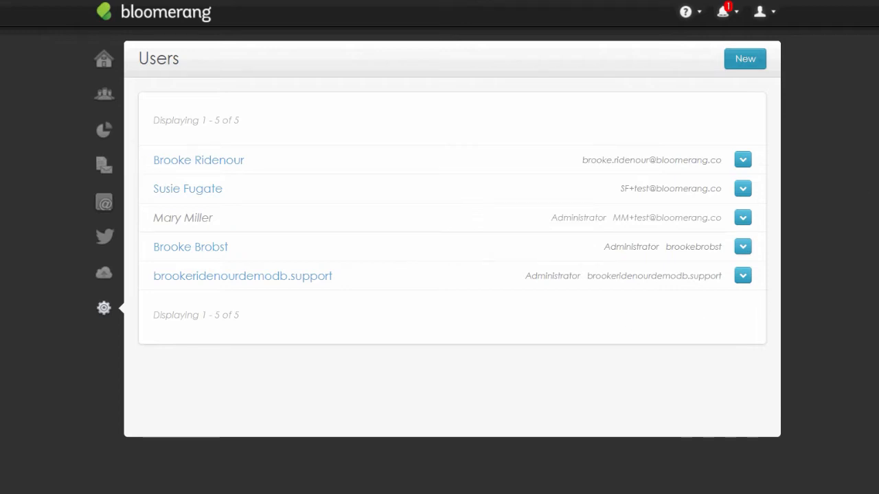
Create a new user and scroll through the blank form with its Standard User default permissions
{"action": "left_click", "coordinate": [746, 59]}
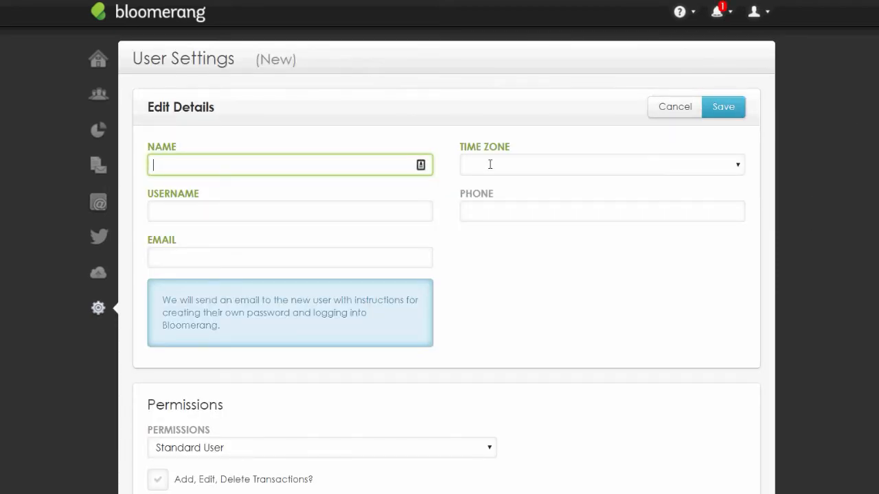
{"action": "scroll", "coordinate": [489, 164], "scroll_direction": "down", "scroll_amount": 2}
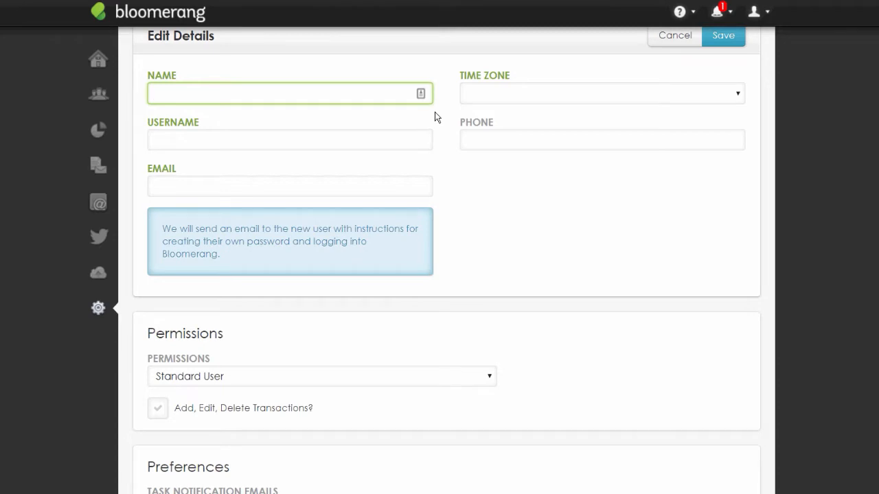
{"action": "scroll", "coordinate": [370, 81], "scroll_direction": "down", "scroll_amount": 2}
{"action": "scroll", "coordinate": [377, 89], "scroll_direction": "up", "scroll_amount": 2}
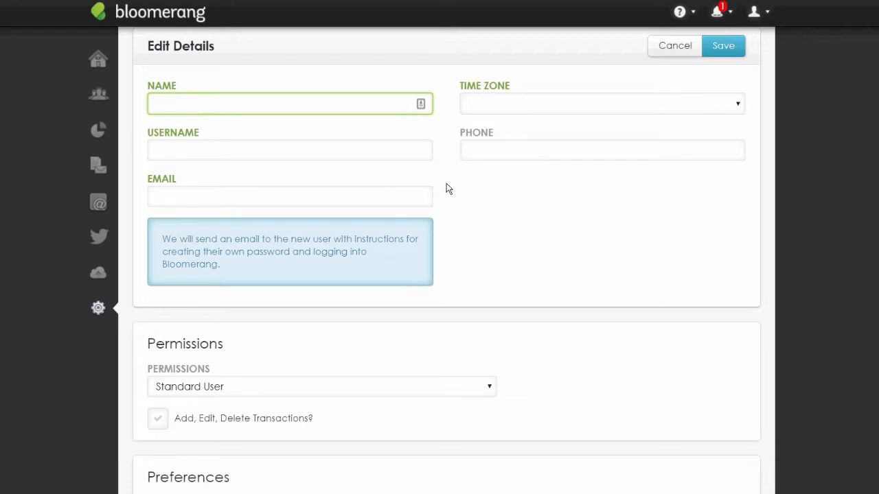
{"action": "scroll", "coordinate": [448, 183], "scroll_direction": "down", "scroll_amount": 1}
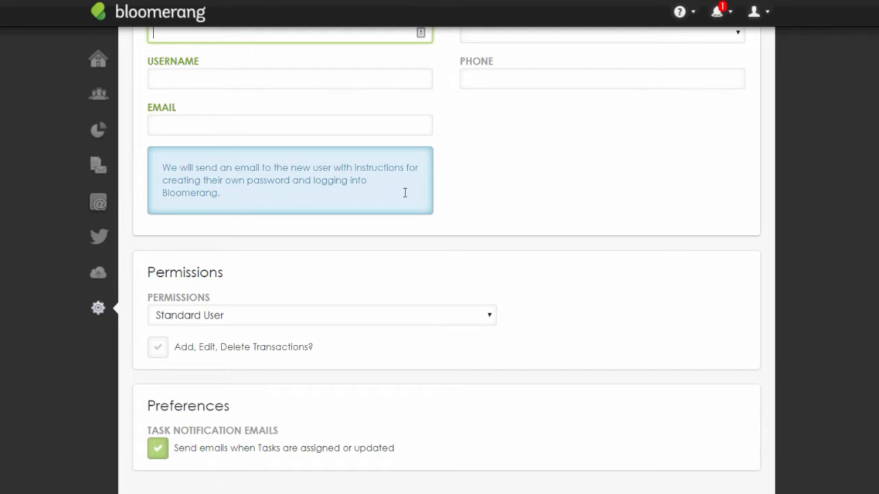
Fill the new user's Email field with the saved address from browser autocomplete
{"action": "left_click", "coordinate": [378, 121]}
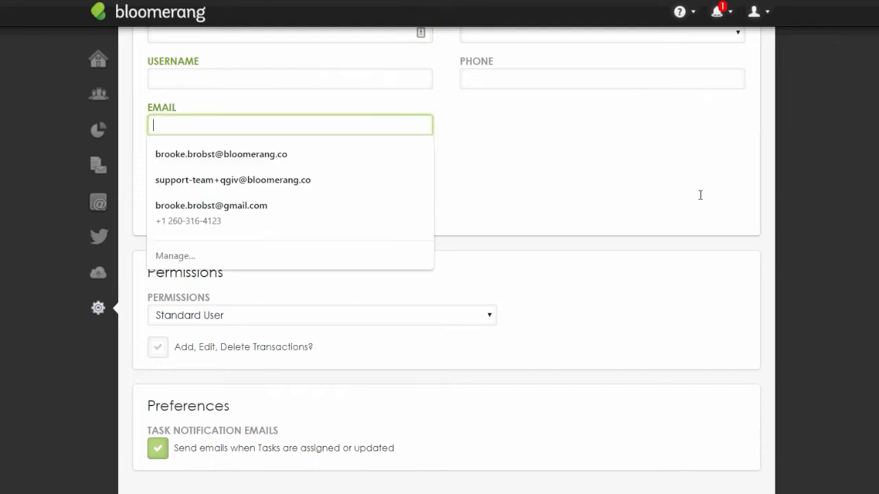
{"action": "key", "text": "Down"}
{"action": "key", "text": "Return"}
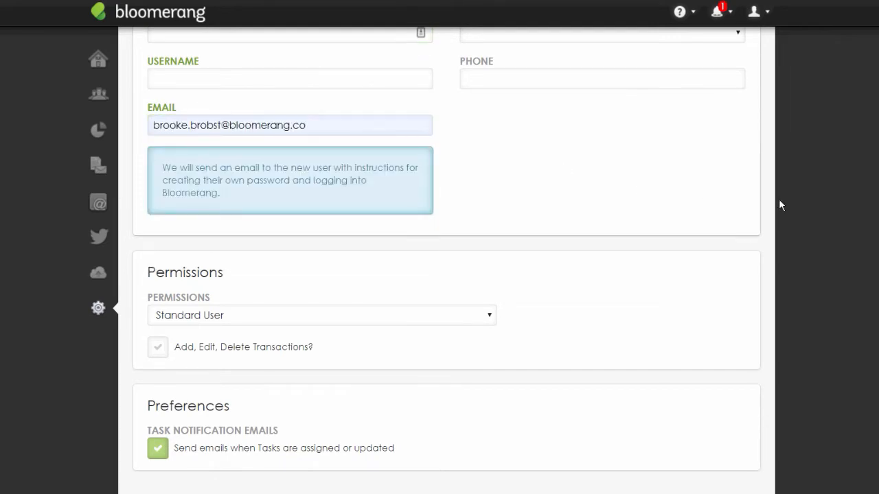
{"action": "scroll", "coordinate": [497, 235], "scroll_direction": "up", "scroll_amount": 1}
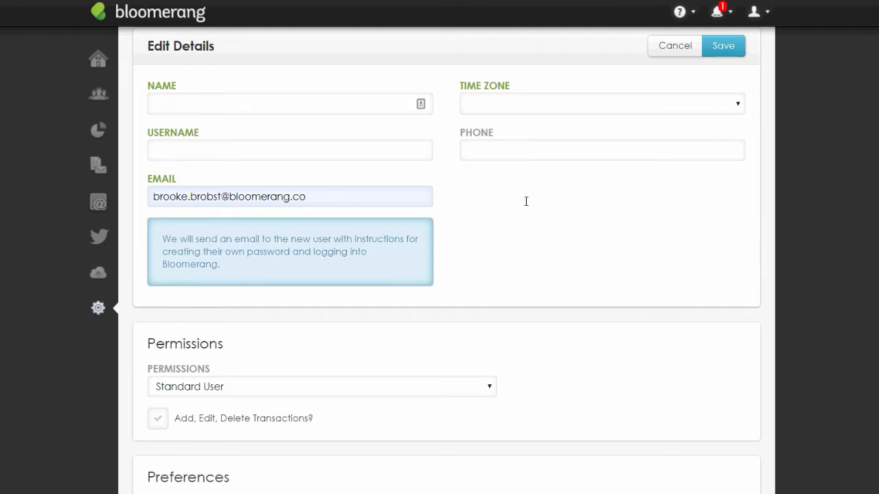
{"action": "scroll", "coordinate": [526, 202], "scroll_direction": "down", "scroll_amount": 1}
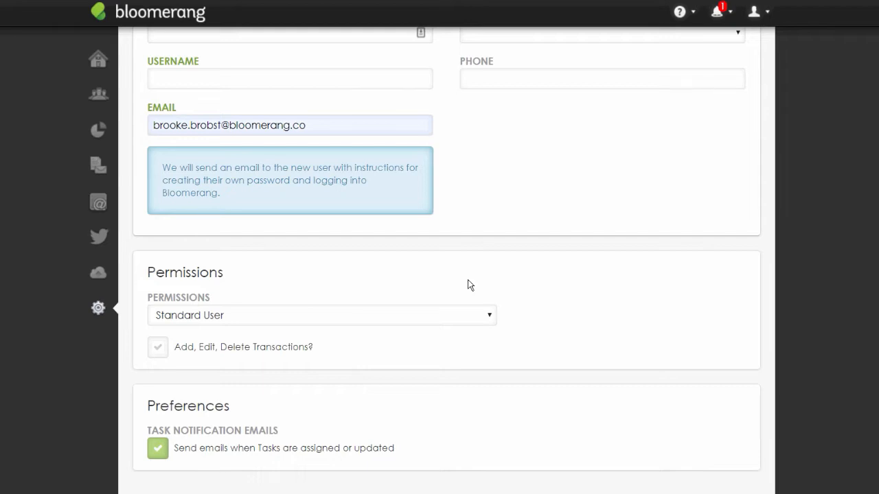
Set the new user's permission level to Administrator, leaving the transactions checkbox unticked
{"action": "left_click", "coordinate": [471, 320]}
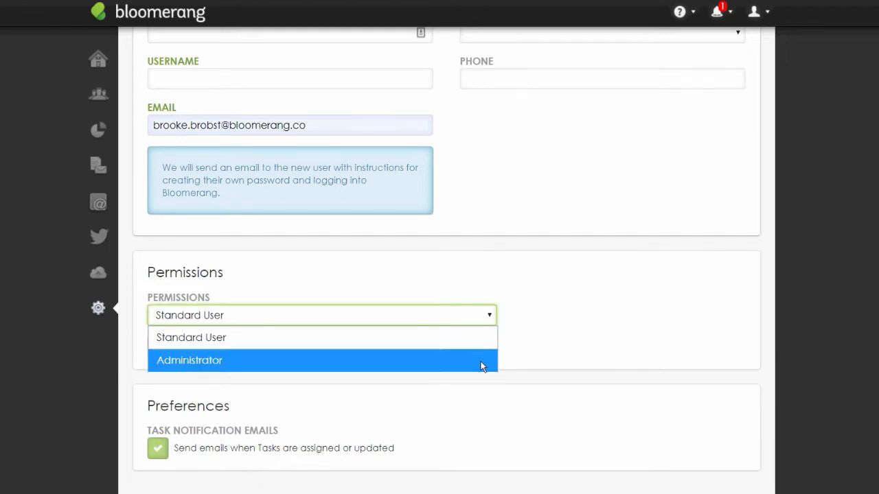
{"action": "left_click", "coordinate": [498, 281]}
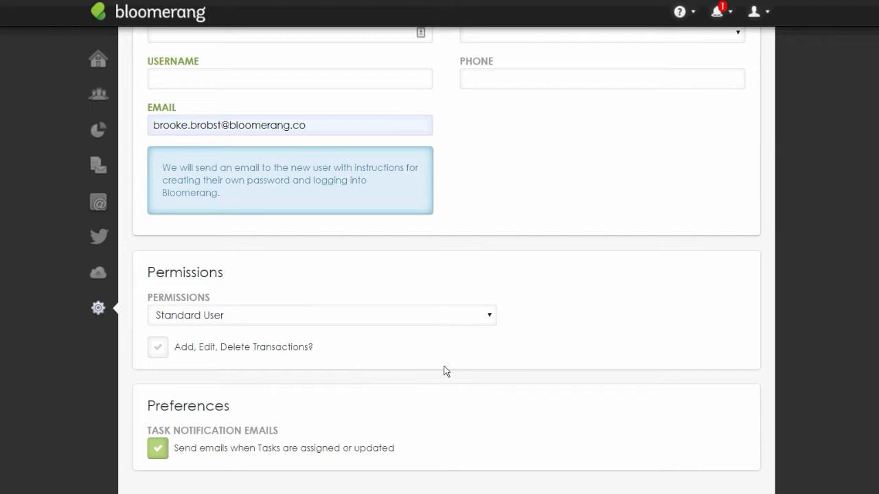
{"action": "left_click", "coordinate": [346, 347]}
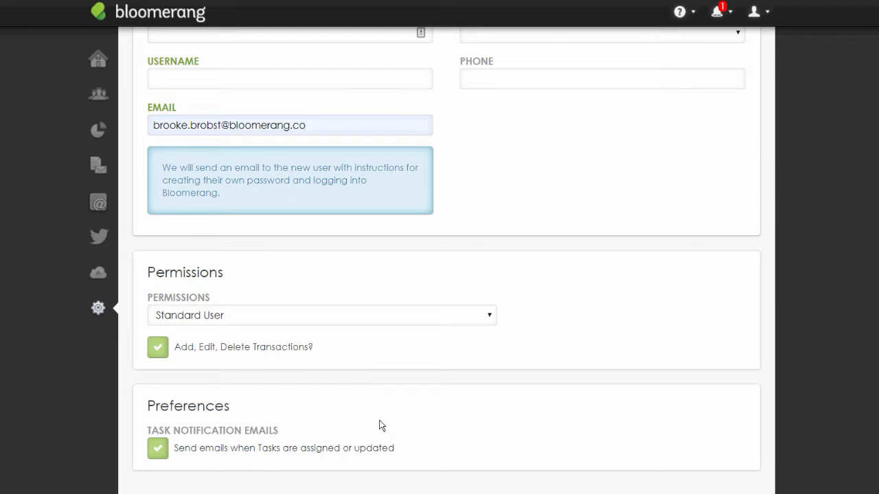
{"action": "left_click", "coordinate": [353, 355]}
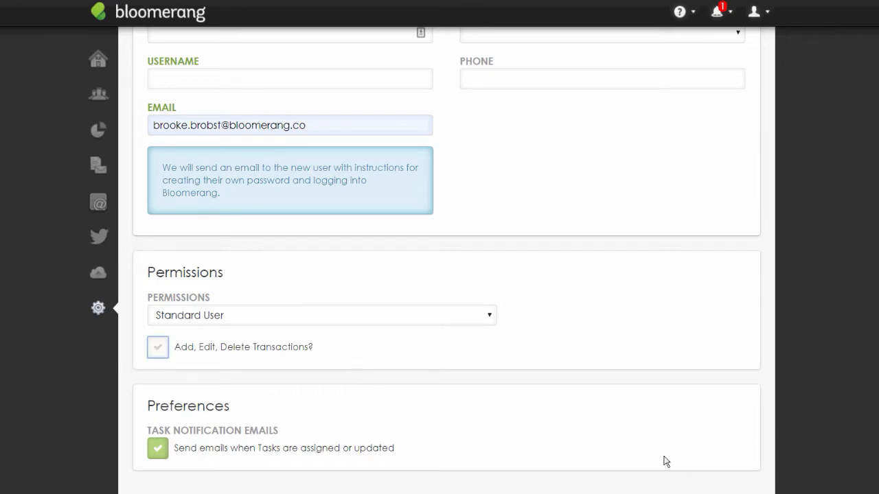
{"action": "left_click", "coordinate": [473, 317]}
{"action": "left_click", "coordinate": [472, 357]}
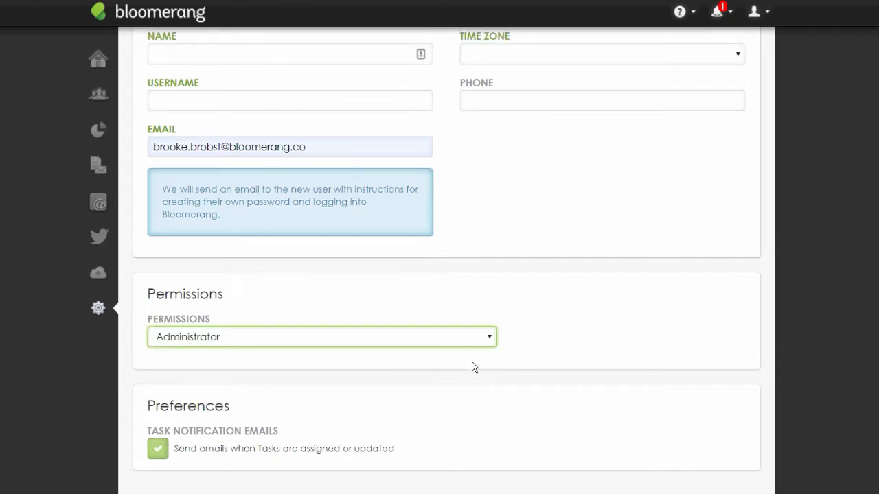
{"action": "scroll", "coordinate": [472, 363], "scroll_direction": "up", "scroll_amount": 2}
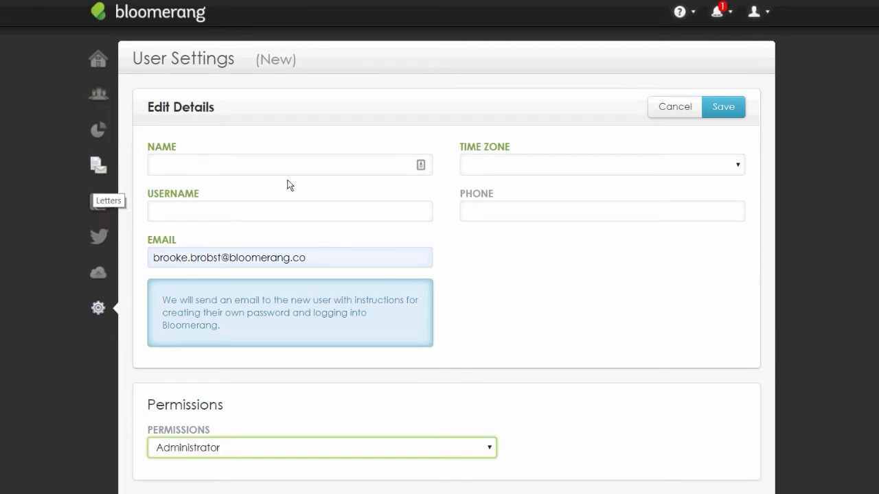
{"action": "left_click", "coordinate": [98, 308]}
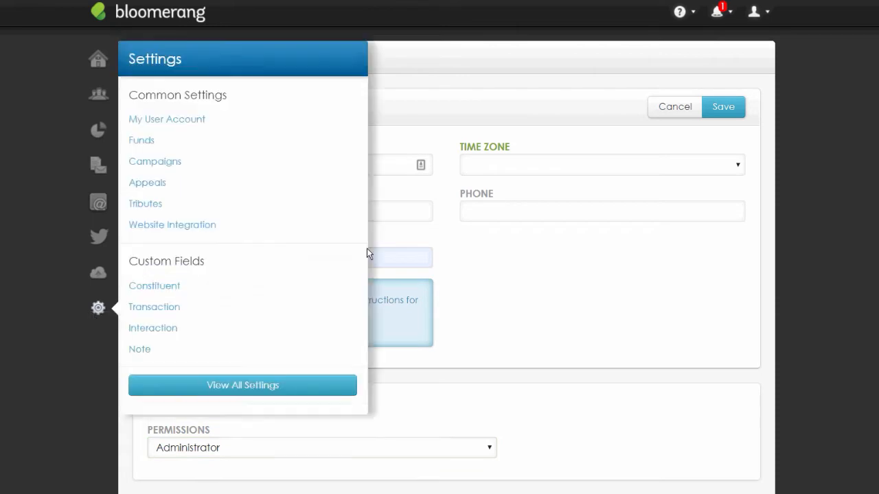
{"action": "left_click", "coordinate": [188, 355]}
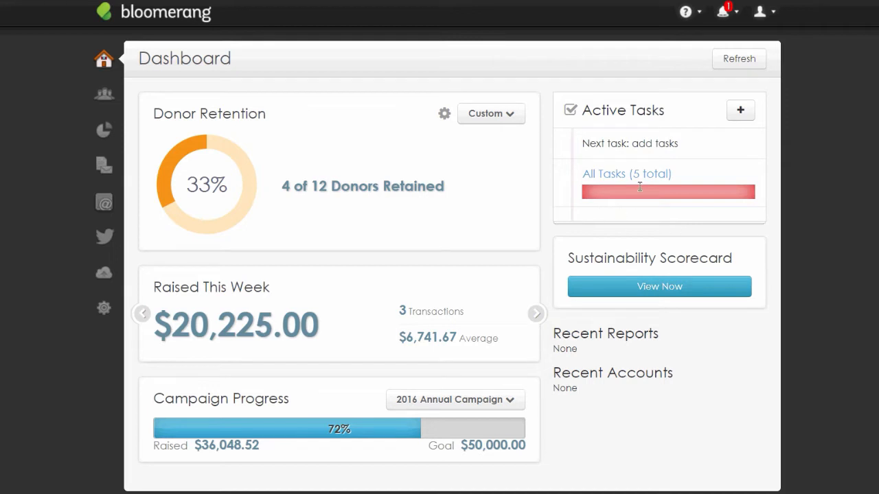
Compare Default and Custom donor retention, then open the Custom Donor Retention settings
{"action": "left_click", "coordinate": [491, 114]}
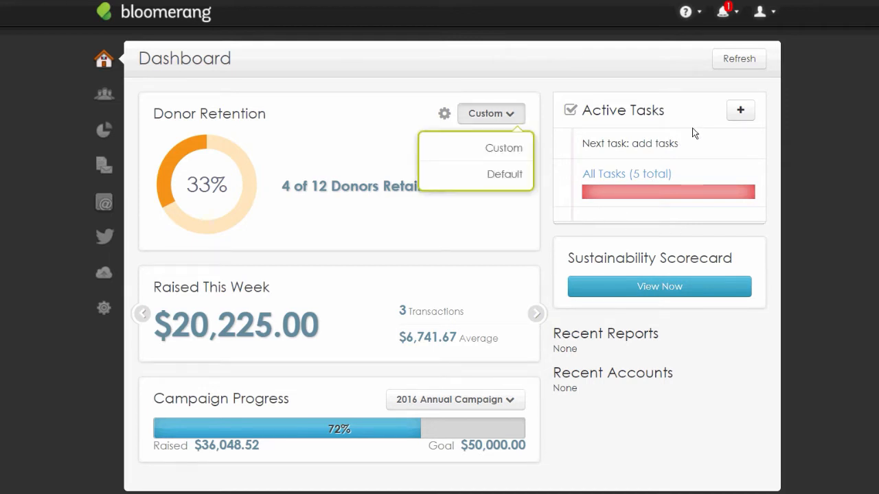
{"action": "left_click", "coordinate": [505, 174]}
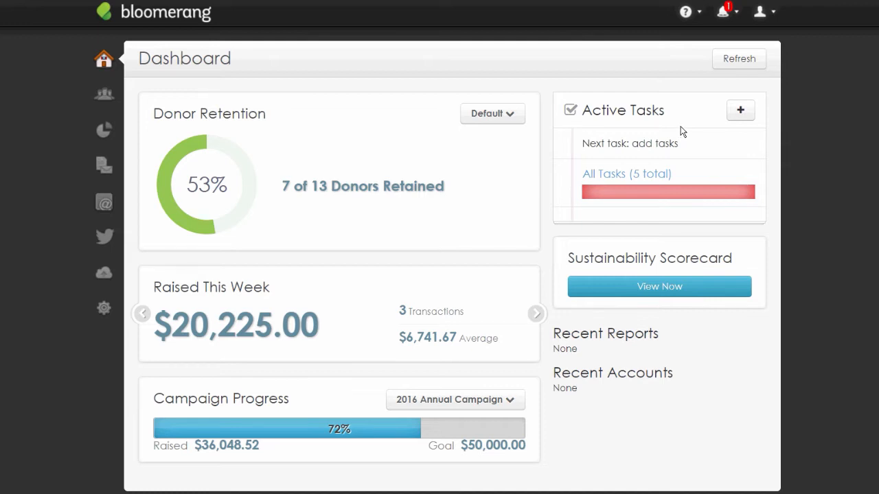
{"action": "left_click", "coordinate": [492, 114]}
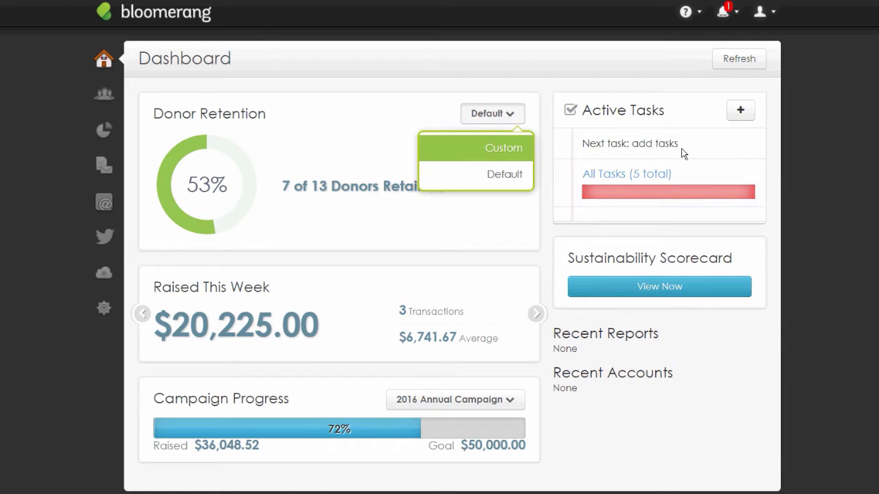
{"action": "left_click", "coordinate": [503, 148]}
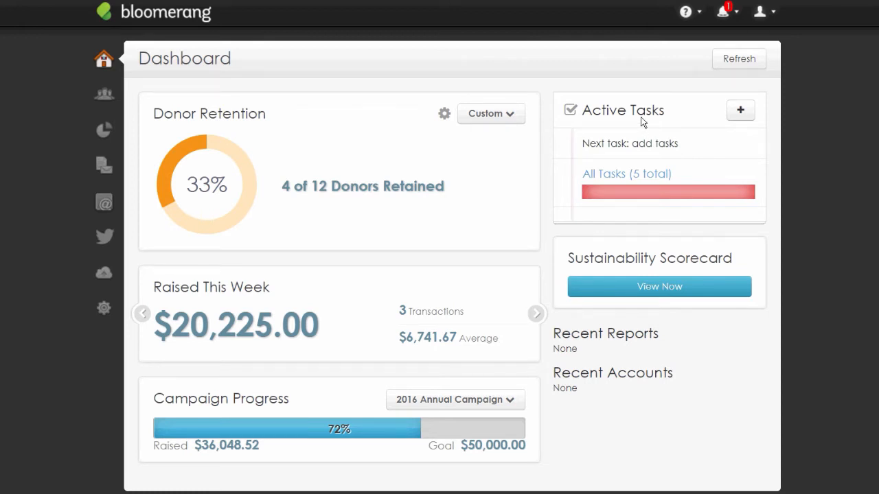
{"action": "left_click", "coordinate": [445, 114]}
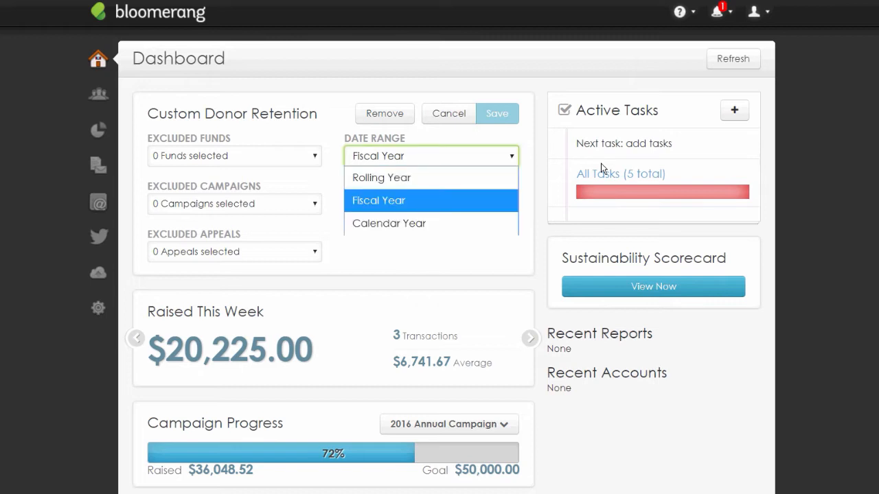
Cancel the retention settings unchanged and open the notice about 18 duplicate constituents
{"action": "left_click", "coordinate": [624, 258]}
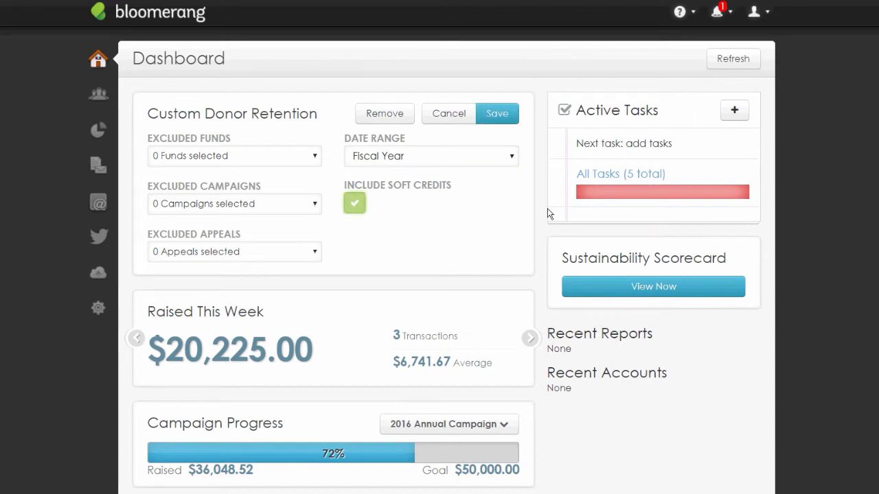
{"action": "left_click", "coordinate": [547, 209]}
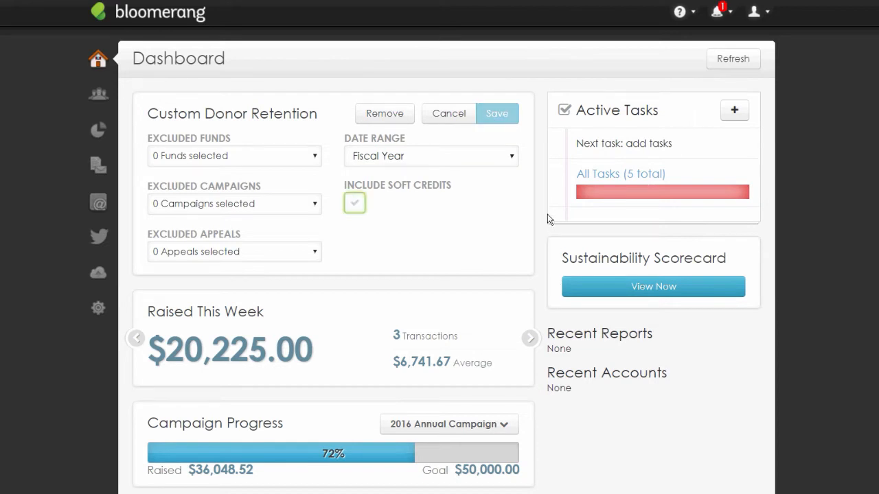
{"action": "left_click", "coordinate": [640, 123]}
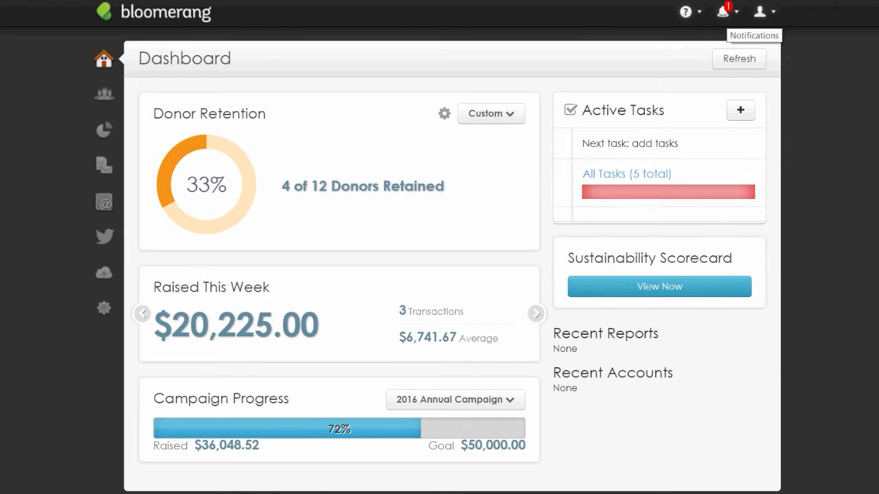
{"action": "left_click", "coordinate": [723, 11]}
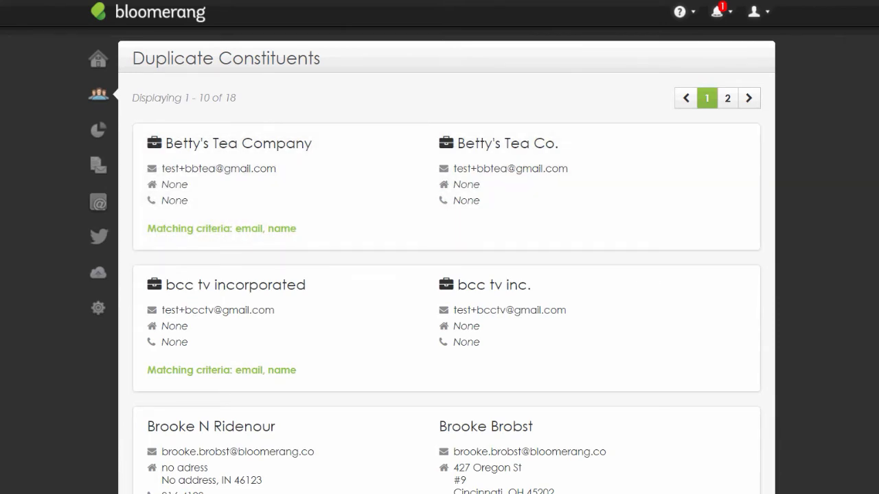
Preview the merge of Betty's Tea Company with Betty's Tea Co. and scroll the comparison
{"action": "left_click", "coordinate": [598, 204]}
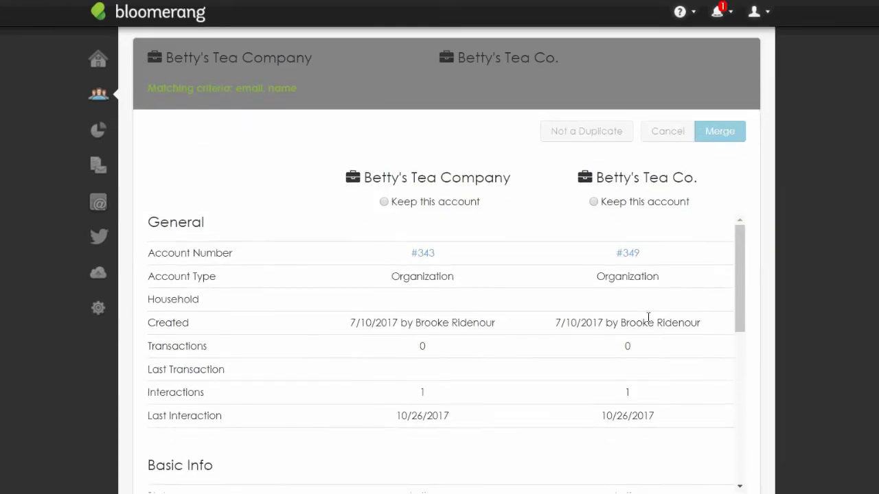
{"action": "scroll", "coordinate": [639, 243], "scroll_direction": "down", "scroll_amount": 1}
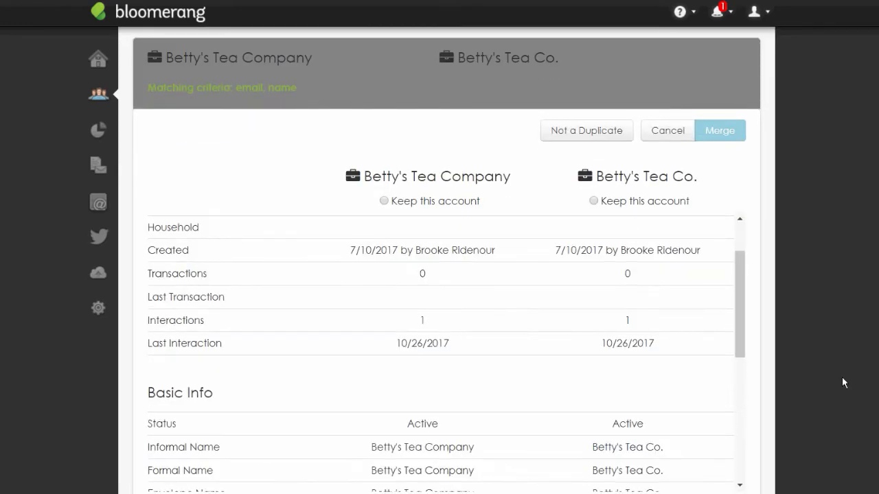
{"action": "scroll", "coordinate": [845, 384], "scroll_direction": "up", "scroll_amount": 1}
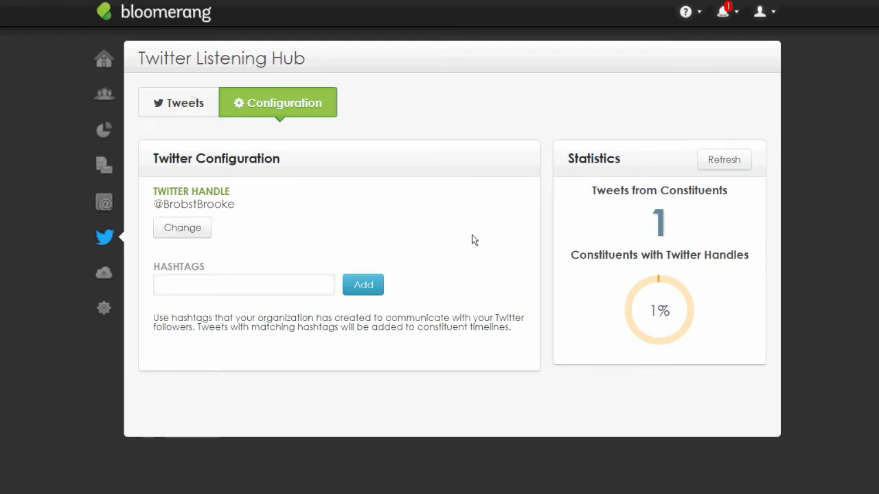
Focus the Hashtags field, then show the Twitter Listening Hub's Tweets view
{"action": "left_click", "coordinate": [413, 288]}
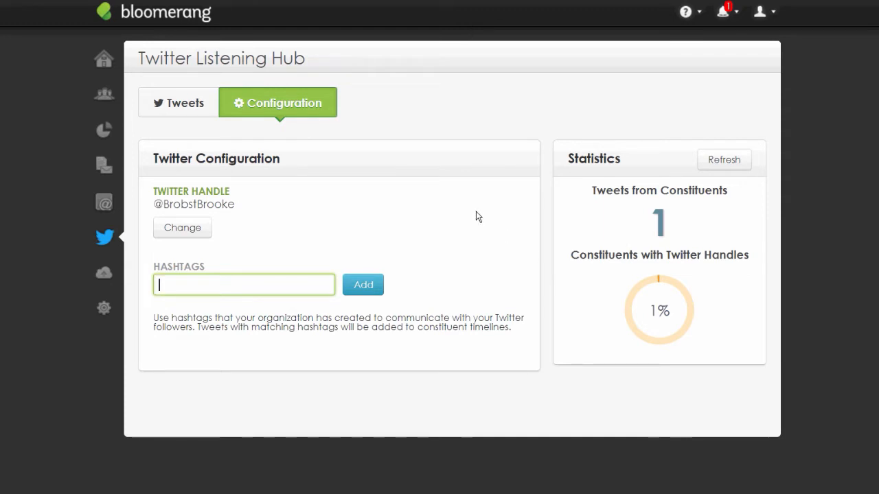
{"action": "left_click", "coordinate": [180, 103]}
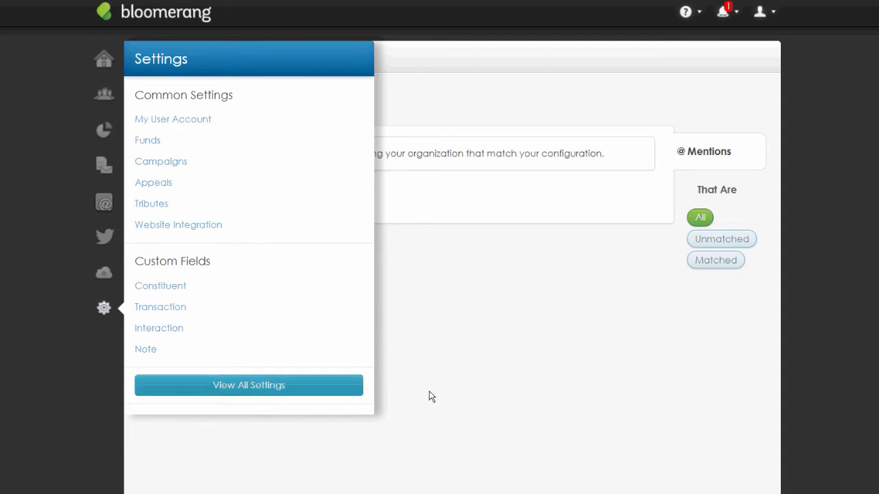
From the full Settings page, start a new user and untick emails for assigned or updated Tasks
{"action": "left_click", "coordinate": [346, 385]}
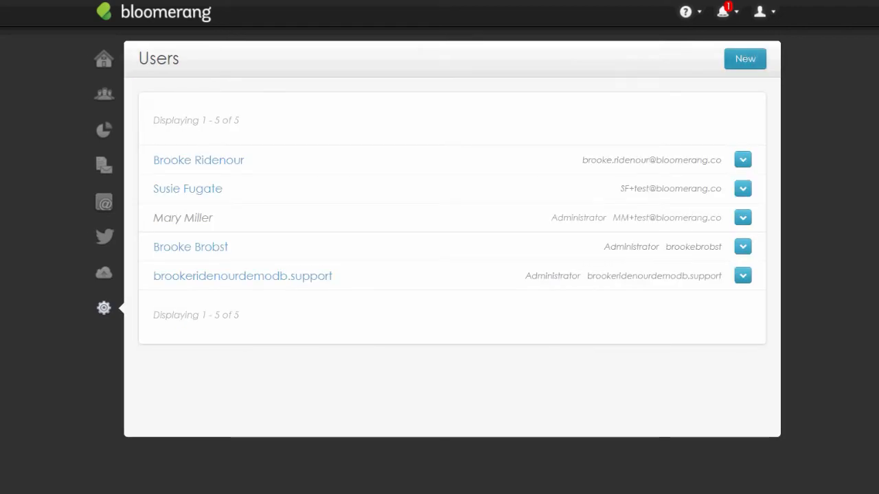
{"action": "left_click", "coordinate": [745, 58]}
{"action": "scroll", "coordinate": [755, 311], "scroll_direction": "down", "scroll_amount": 1}
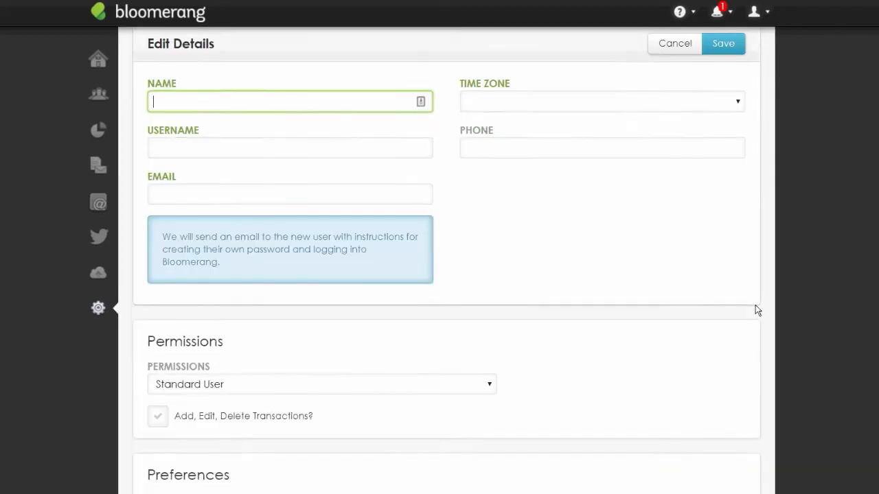
{"action": "scroll", "coordinate": [757, 309], "scroll_direction": "down", "scroll_amount": 1}
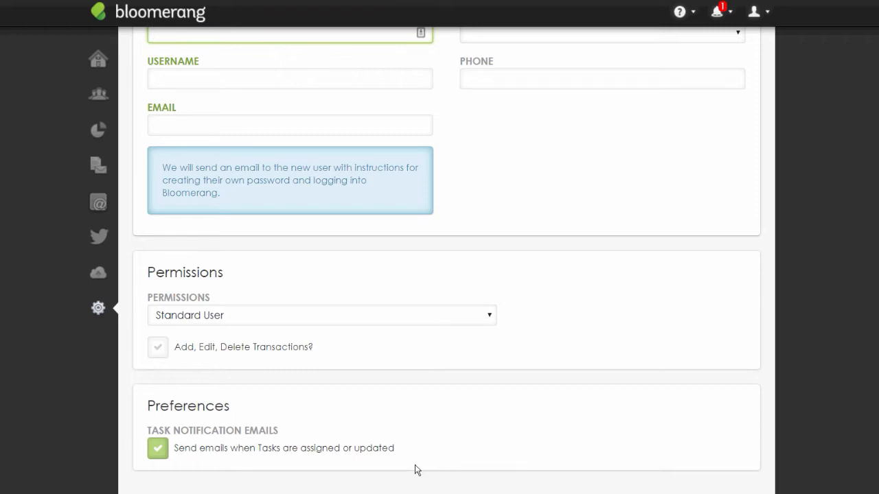
{"action": "left_click", "coordinate": [358, 457]}
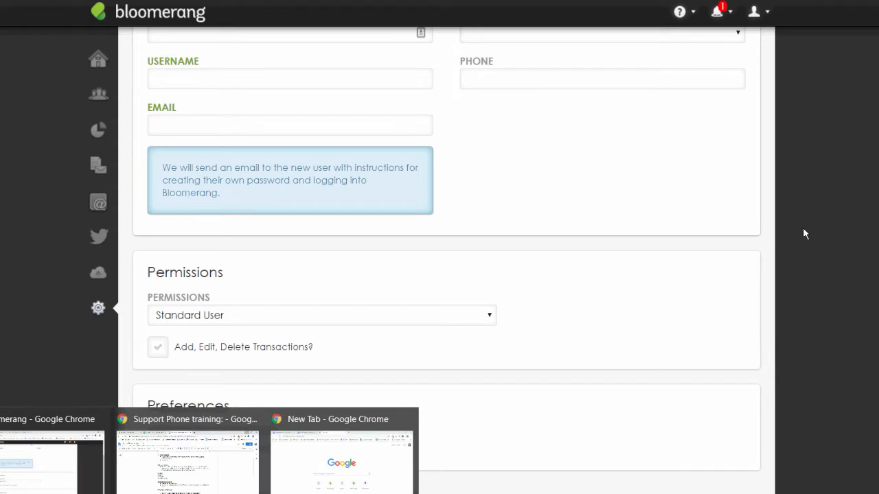
{"action": "scroll", "coordinate": [802, 227], "scroll_direction": "up", "scroll_amount": 2}
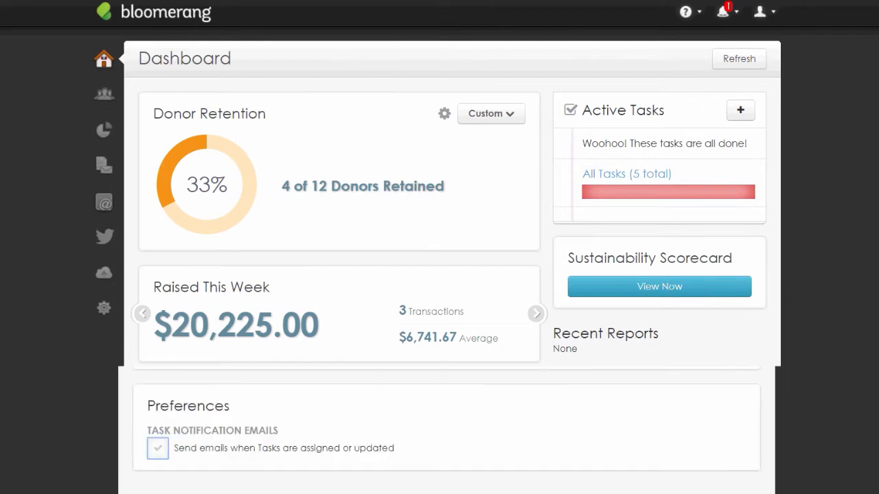
Go from the Settings overview into Users and start a blank new-user form
{"action": "right_click", "coordinate": [294, 493]}
{"action": "left_click", "coordinate": [260, 493]}
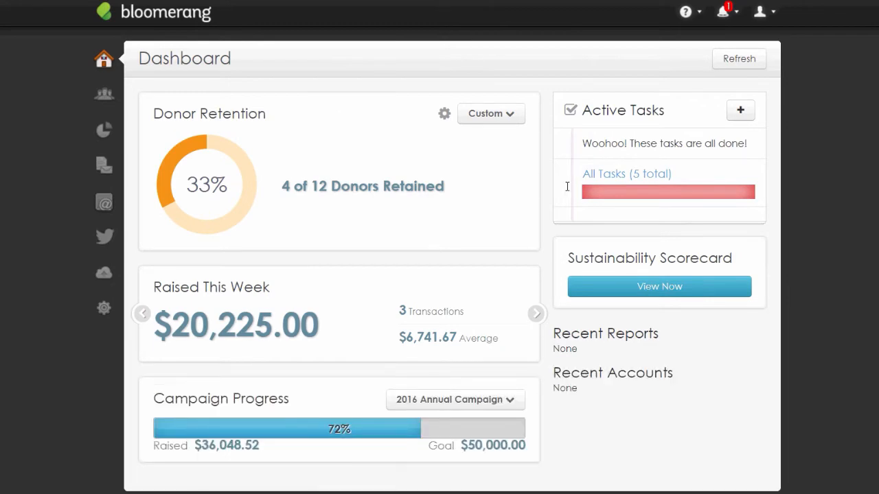
{"action": "left_click", "coordinate": [104, 308]}
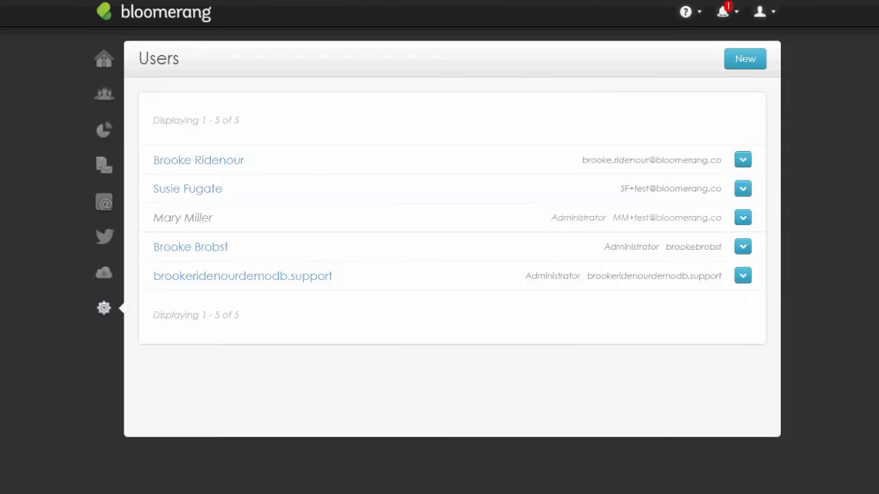
{"action": "left_click", "coordinate": [744, 59]}
{"action": "scroll", "coordinate": [682, 185], "scroll_direction": "down", "scroll_amount": 2}
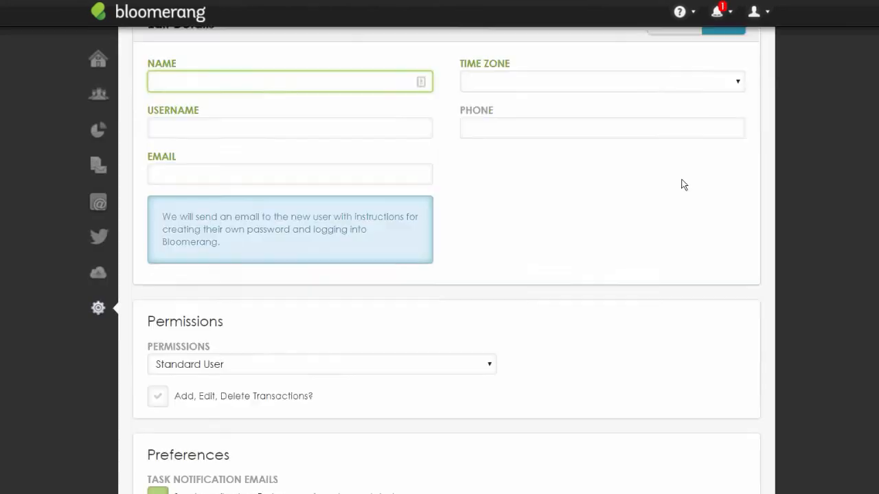
{"action": "scroll", "coordinate": [766, 313], "scroll_direction": "up", "scroll_amount": 2}
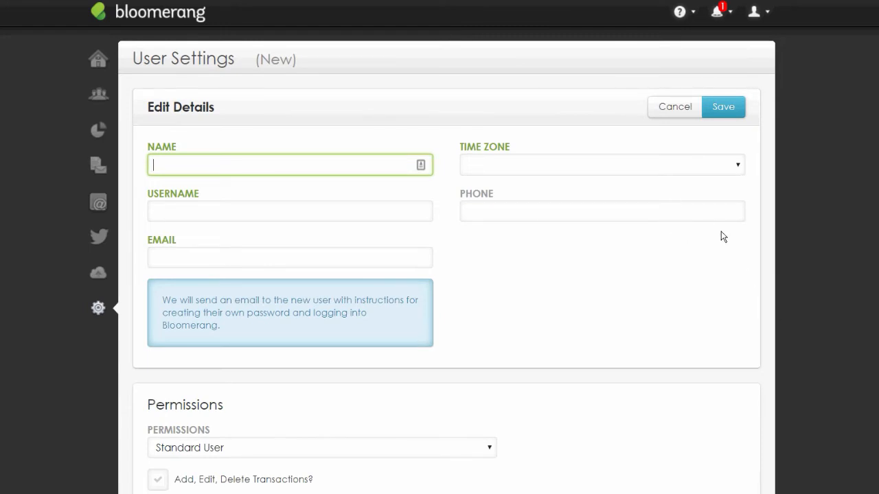
Browse the new user's Time Zone list without choosing a zone
{"action": "left_click", "coordinate": [710, 169]}
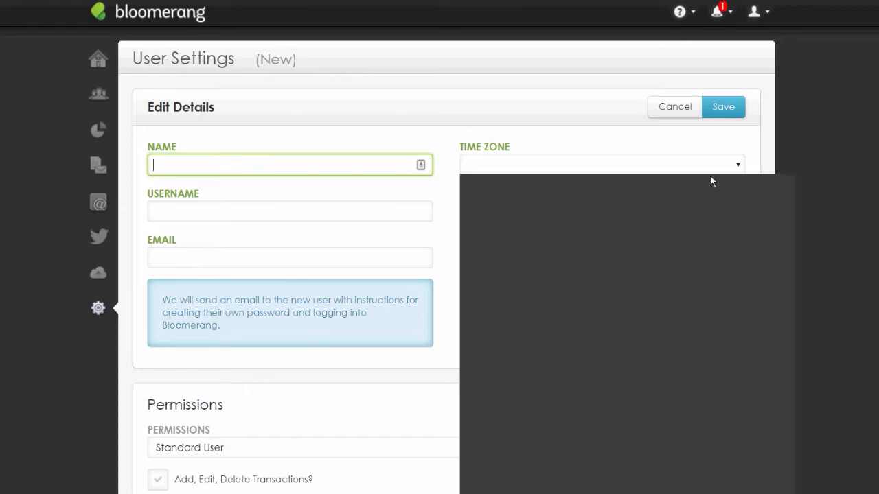
{"action": "left_click", "coordinate": [711, 148]}
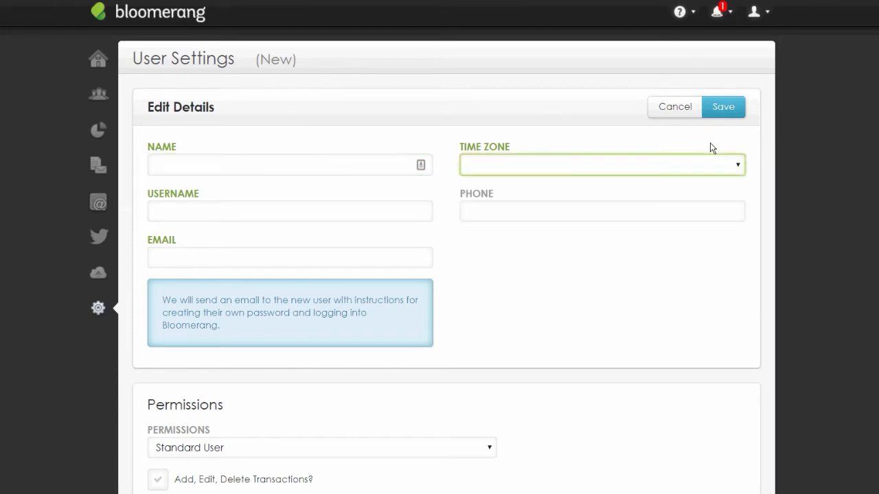
{"action": "double_click", "coordinate": [708, 143]}
{"action": "left_click", "coordinate": [754, 280]}
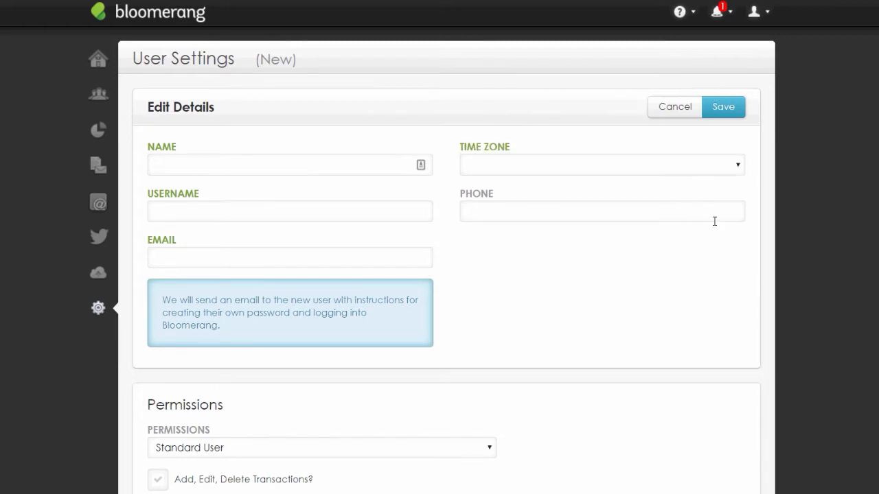
{"action": "left_click", "coordinate": [722, 164]}
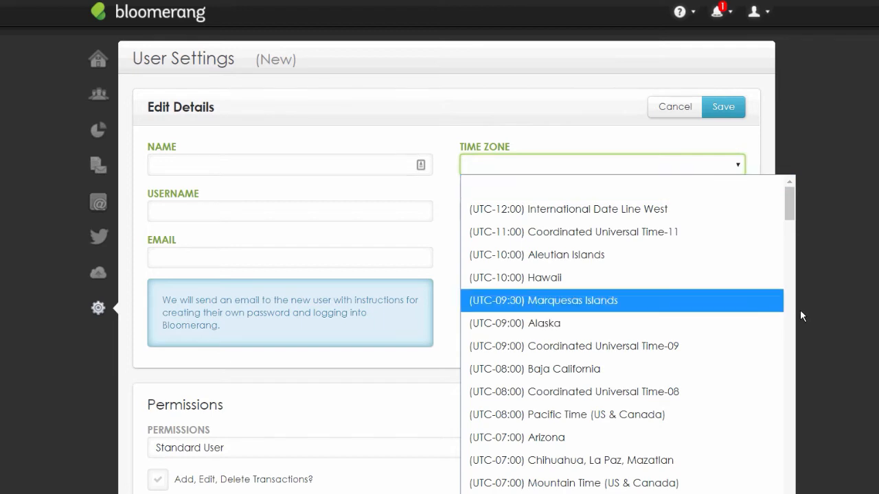
Set the new user's time zone to Eastern Time and try the Phone field
{"action": "scroll", "coordinate": [779, 310], "scroll_direction": "down", "scroll_amount": 4}
{"action": "left_click", "coordinate": [806, 382]}
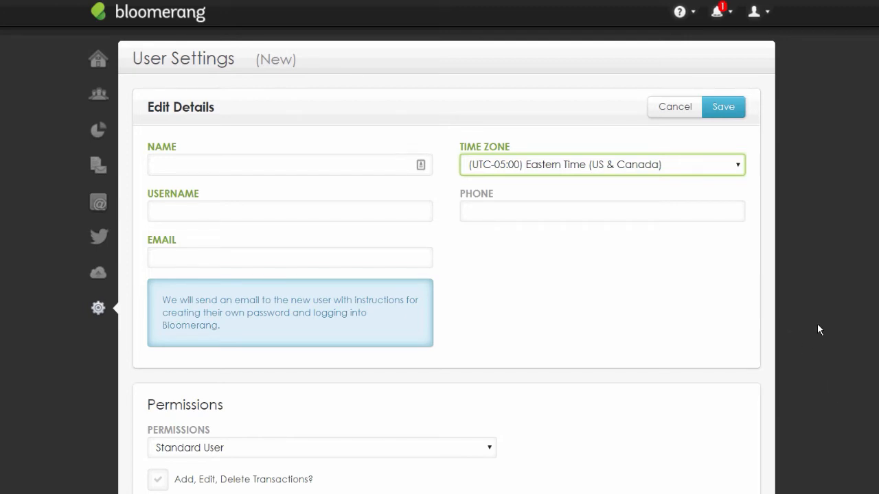
{"action": "left_click", "coordinate": [694, 210]}
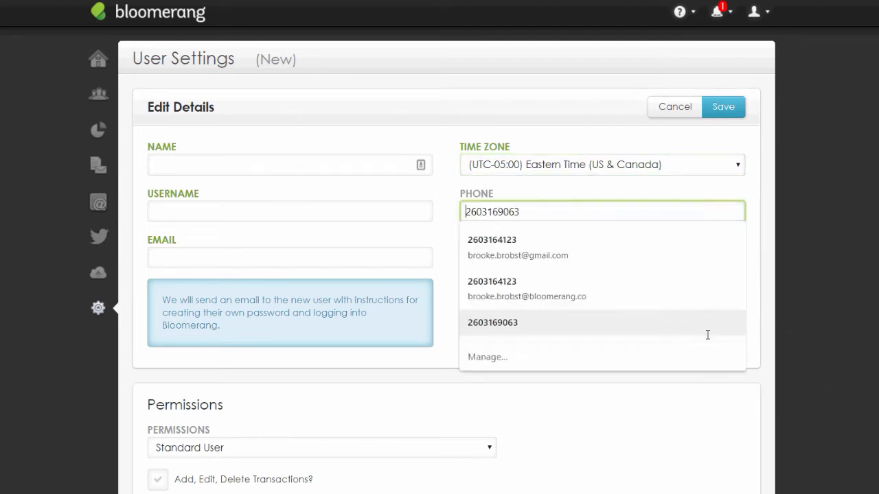
{"action": "left_click", "coordinate": [716, 411]}
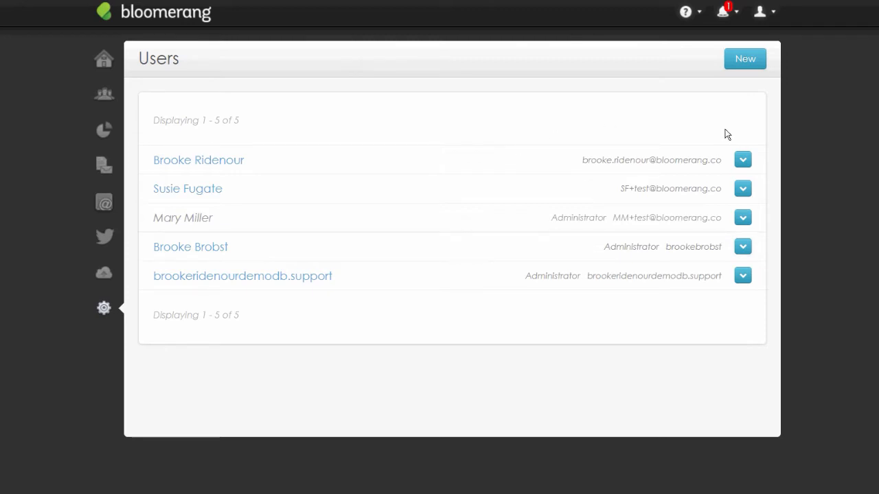
Start another new user, try its Email field, then open an existing user's settings
{"action": "left_click", "coordinate": [745, 58]}
{"action": "scroll", "coordinate": [386, 135], "scroll_direction": "down", "scroll_amount": 2}
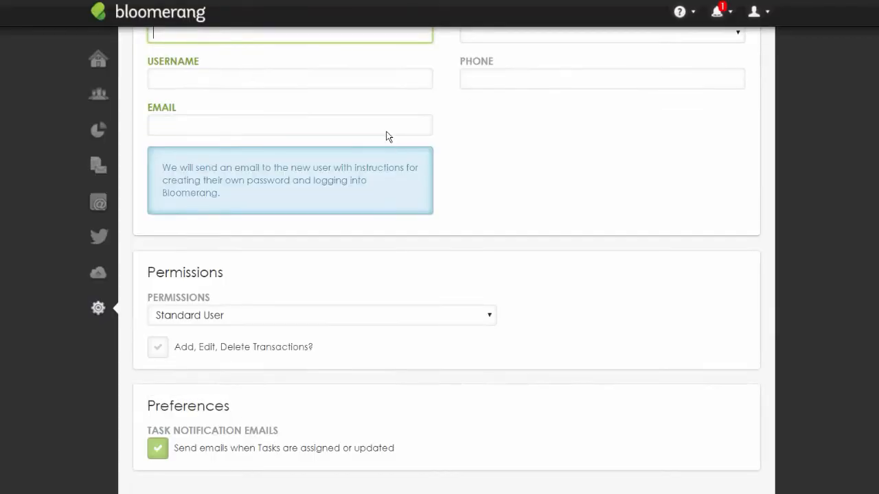
{"action": "left_click", "coordinate": [385, 122]}
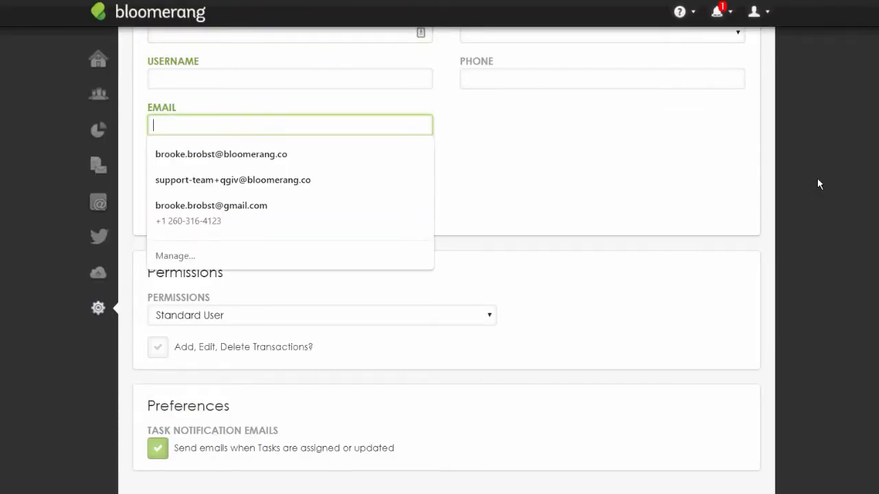
{"action": "left_click", "coordinate": [778, 263]}
{"action": "scroll", "coordinate": [778, 263], "scroll_direction": "up", "scroll_amount": 2}
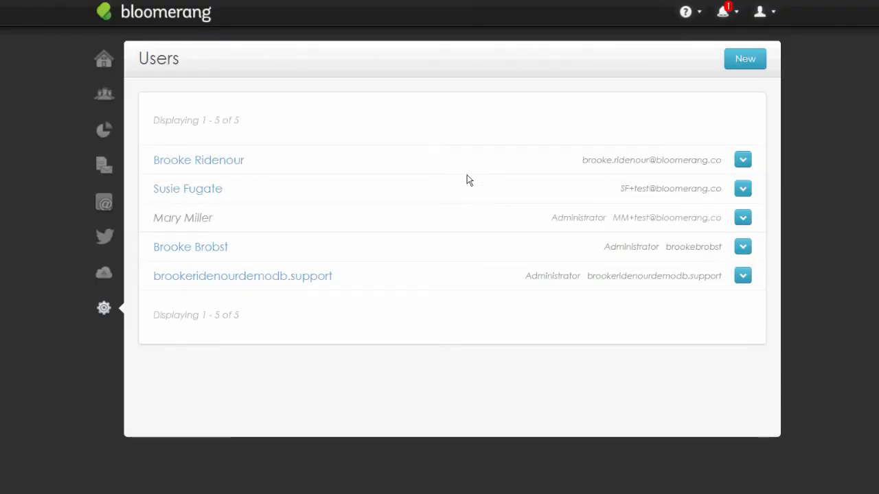
{"action": "left_click", "coordinate": [416, 163]}
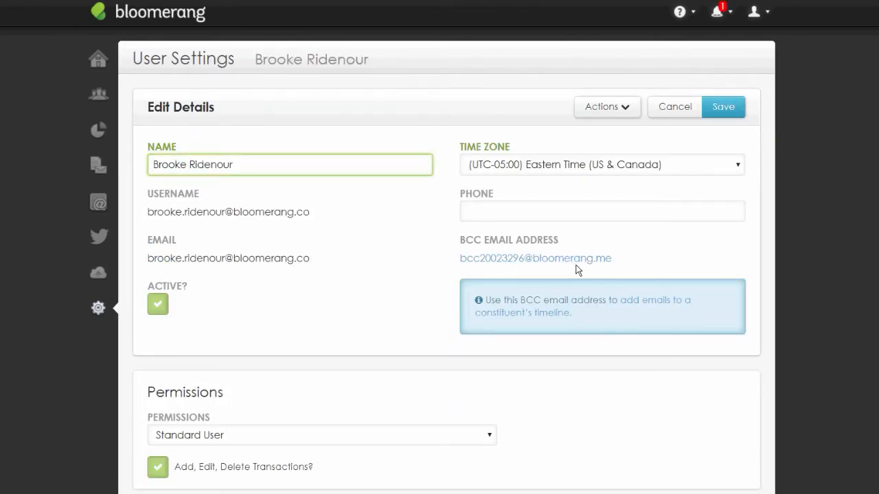
{"action": "scroll", "coordinate": [577, 269], "scroll_direction": "down", "scroll_amount": 2}
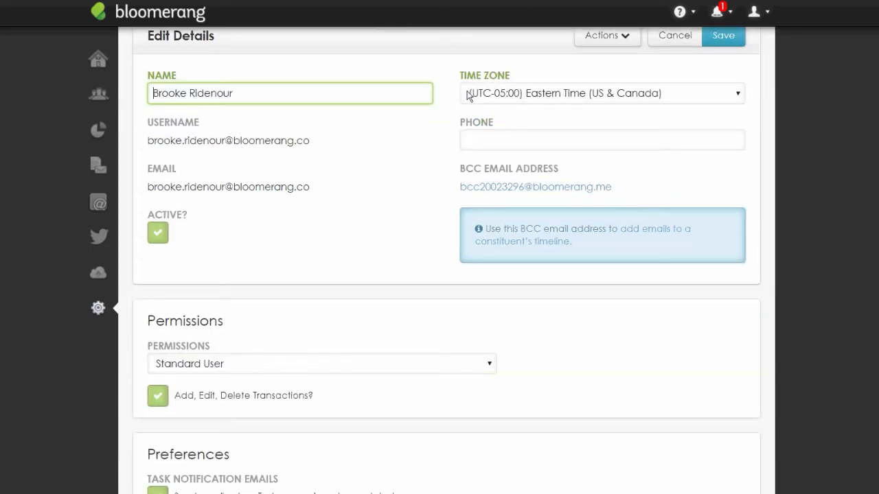
{"action": "scroll", "coordinate": [466, 237], "scroll_direction": "down", "scroll_amount": 1}
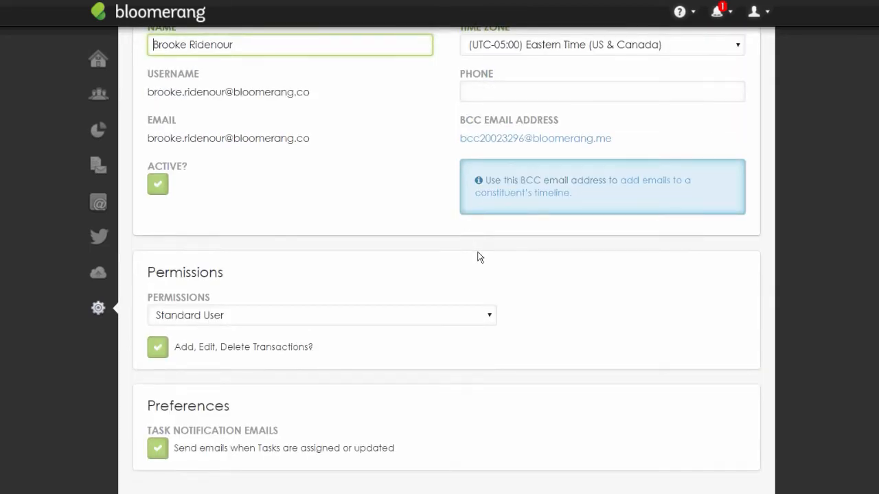
{"action": "scroll", "coordinate": [478, 256], "scroll_direction": "up", "scroll_amount": 2}
{"action": "left_click", "coordinate": [607, 107]}
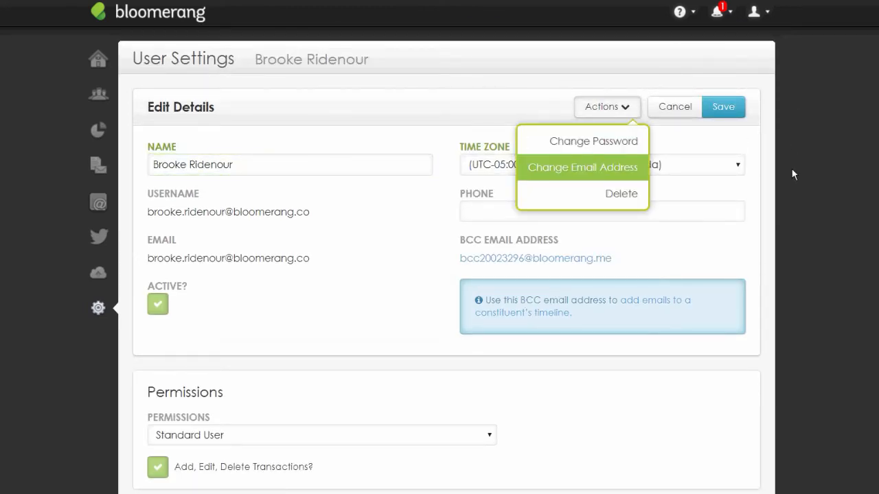
{"action": "left_click", "coordinate": [608, 117]}
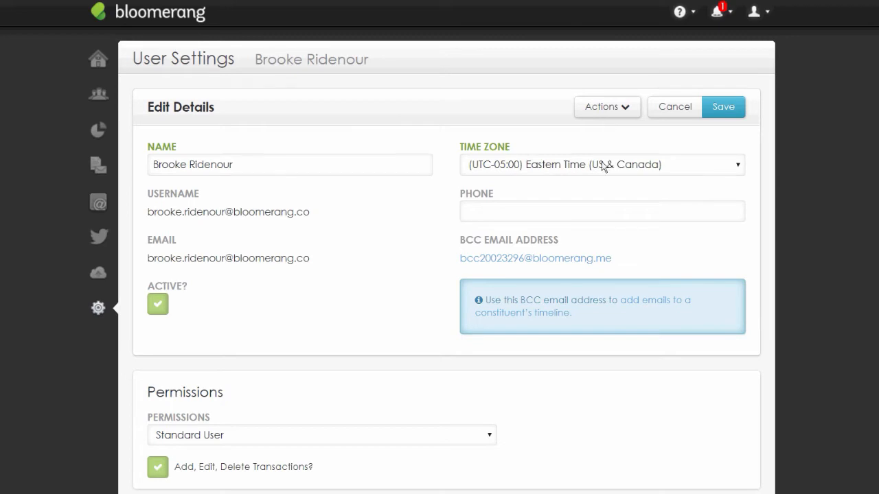
{"action": "scroll", "coordinate": [580, 218], "scroll_direction": "down", "scroll_amount": 2}
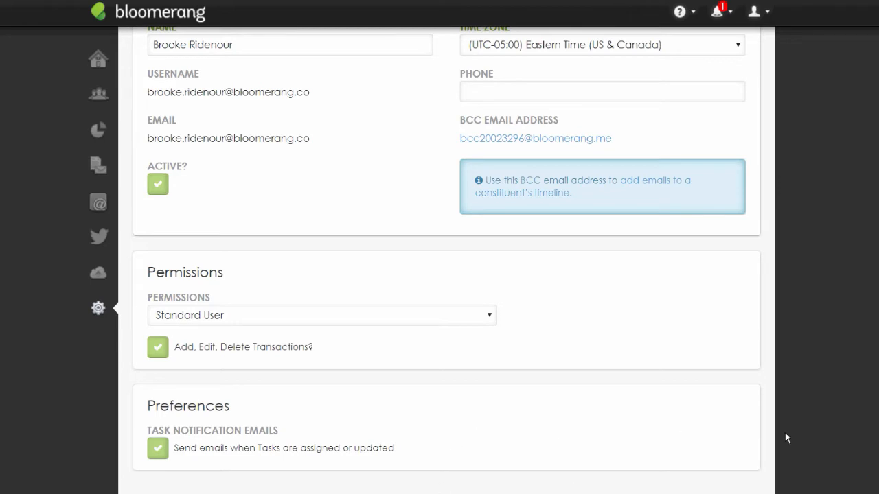
{"action": "scroll", "coordinate": [789, 426], "scroll_direction": "up", "scroll_amount": 3}
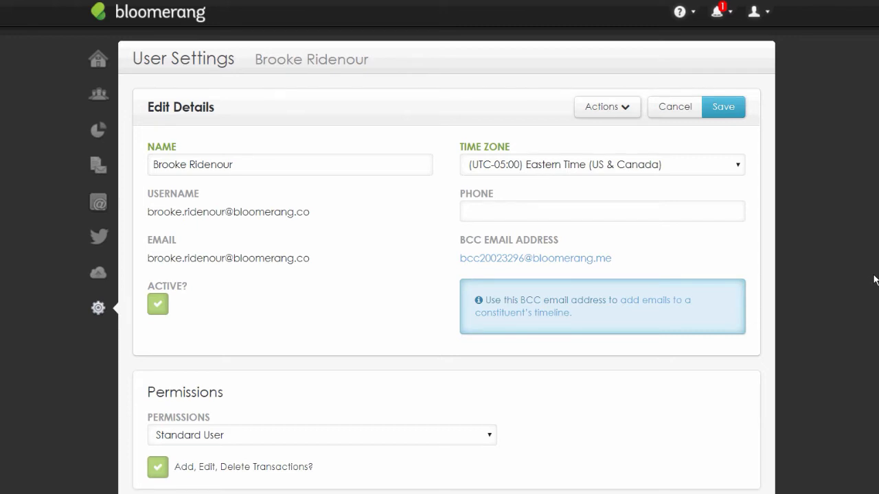
Select and deselect the BCC email address, then cancel back to the Users list
{"action": "left_click_drag", "start_coordinate": [750, 262], "coordinate": [649, 259]}
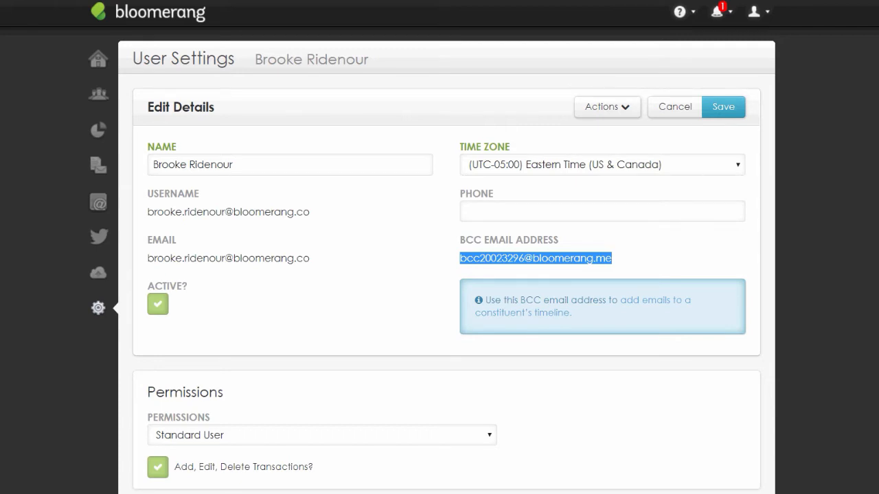
{"action": "left_click", "coordinate": [851, 274]}
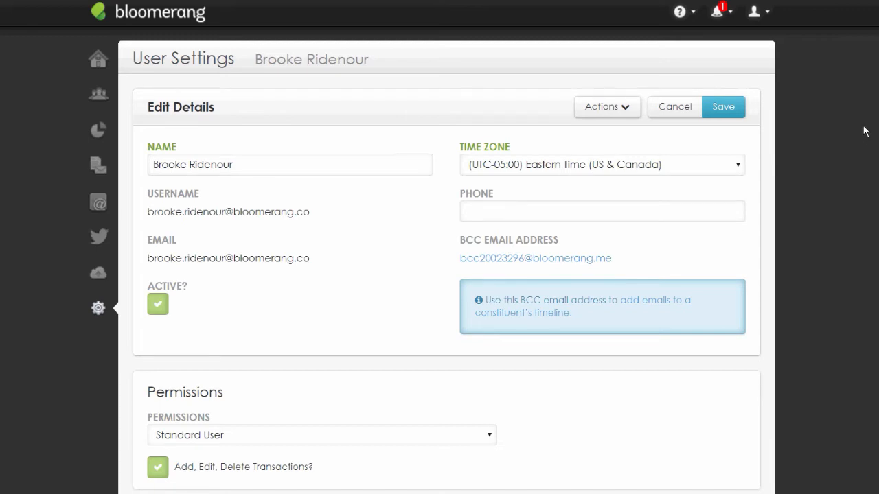
{"action": "left_click", "coordinate": [675, 107]}
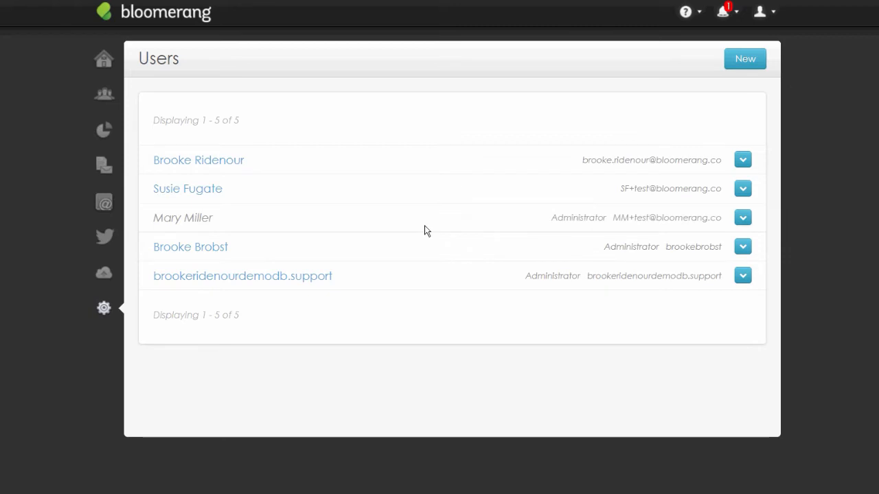
{"action": "left_click", "coordinate": [391, 187]}
{"action": "scroll", "coordinate": [370, 307], "scroll_direction": "down", "scroll_amount": 2}
{"action": "left_click", "coordinate": [158, 266]}
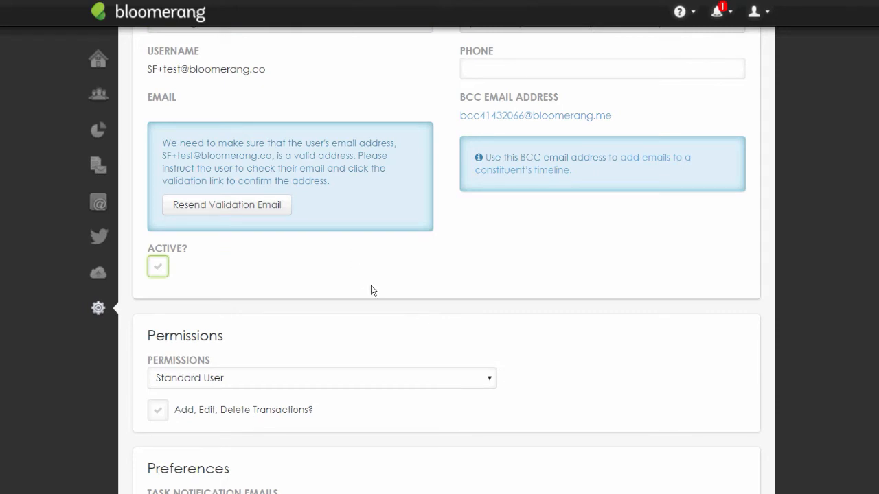
{"action": "scroll", "coordinate": [719, 296], "scroll_direction": "up", "scroll_amount": 2}
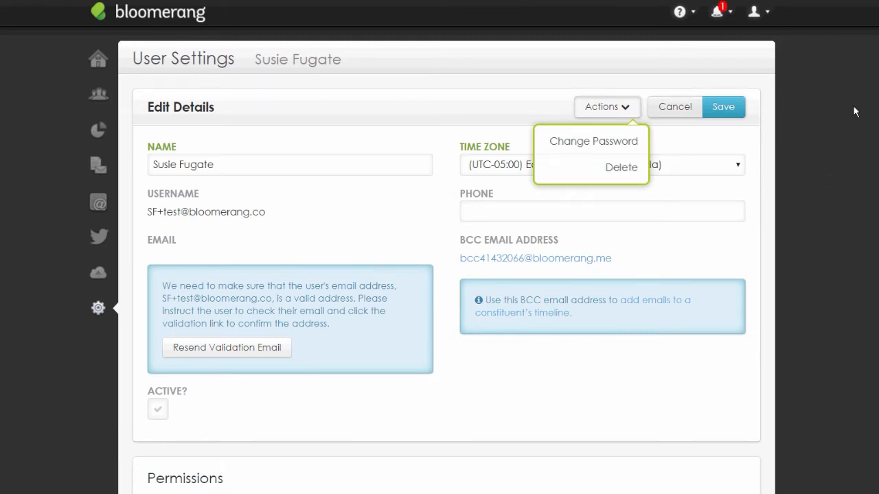
{"action": "left_click", "coordinate": [675, 107]}
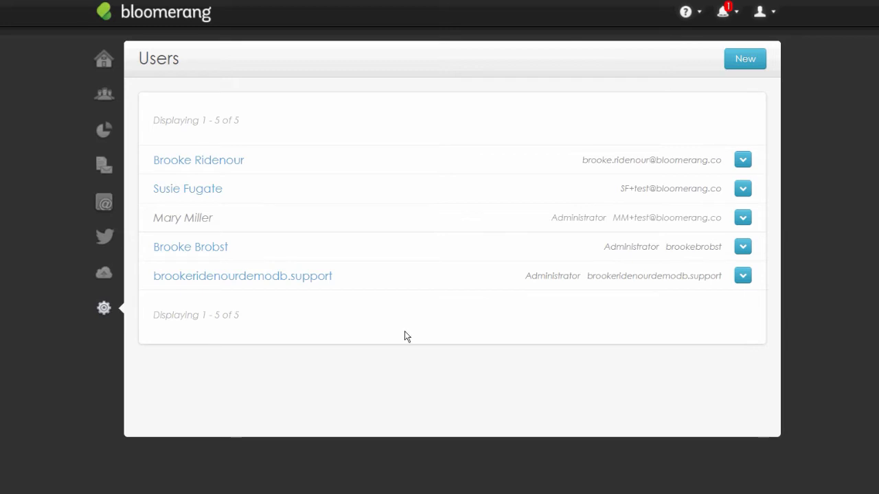
Open Transaction Settings from the Settings overview and display the Funds list
{"action": "left_click", "coordinate": [104, 309]}
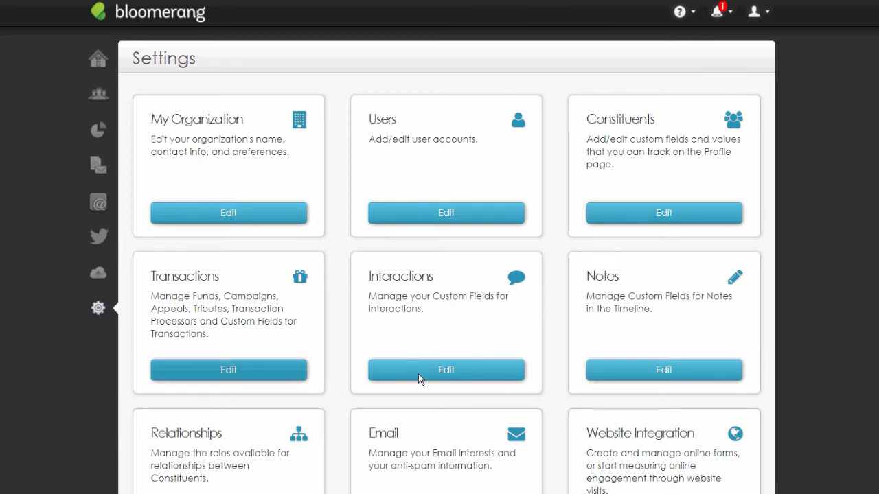
{"action": "left_click", "coordinate": [229, 371]}
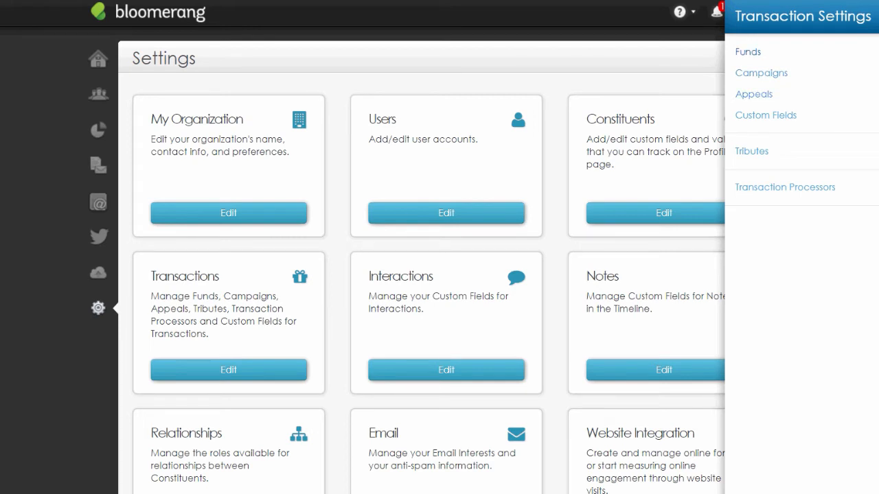
{"action": "left_click", "coordinate": [748, 51]}
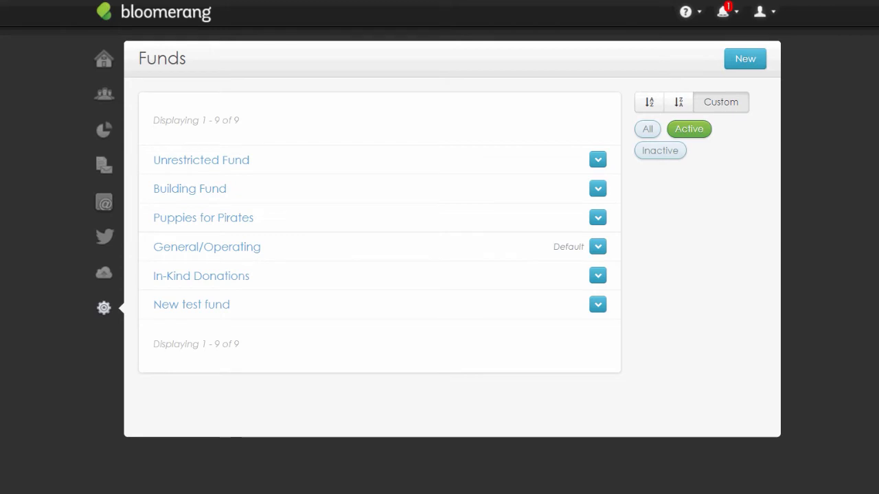
Abandon a new fund, then open and close the Unrestricted Fund without changes
{"action": "left_click", "coordinate": [745, 59]}
{"action": "left_click", "coordinate": [410, 163]}
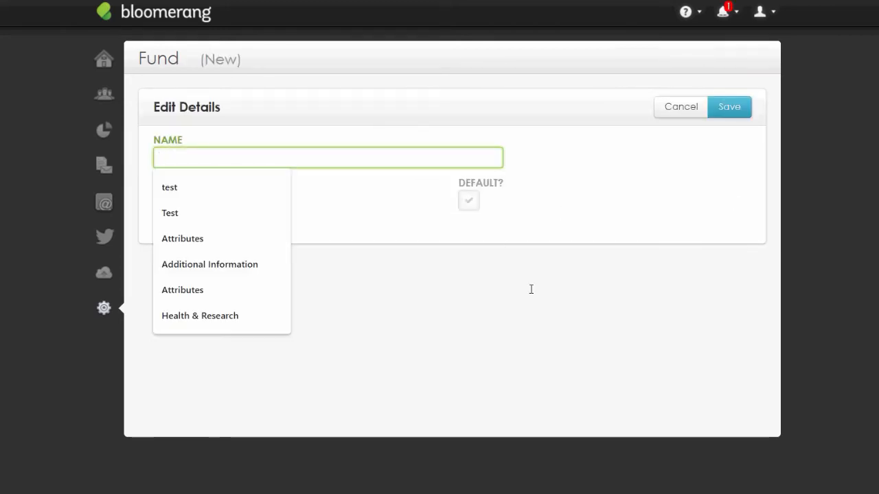
{"action": "left_click", "coordinate": [712, 216]}
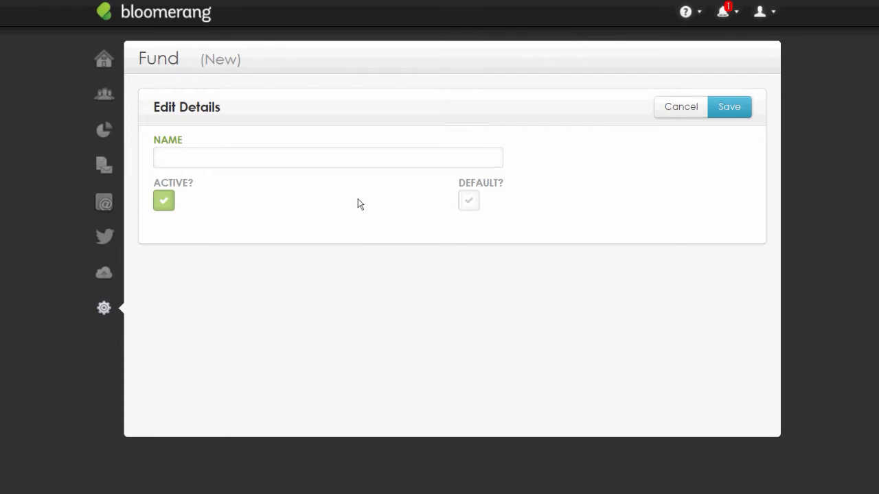
{"action": "key", "text": "Escape"}
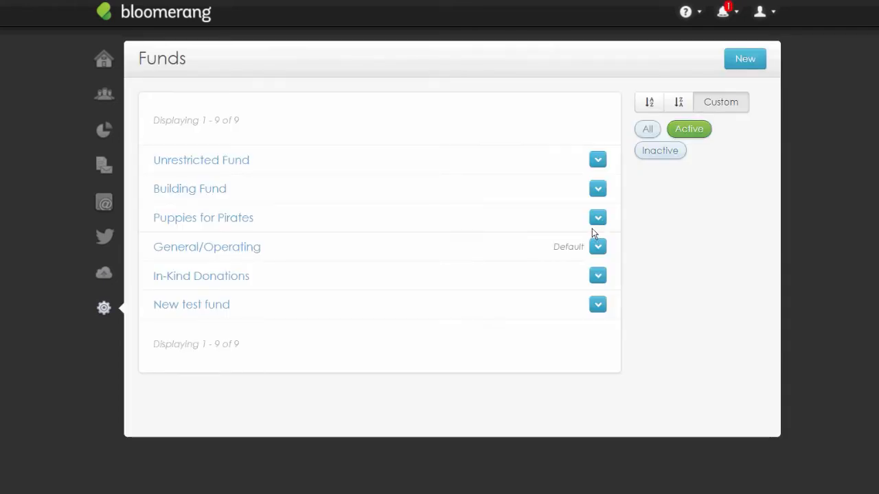
{"action": "left_click", "coordinate": [421, 162]}
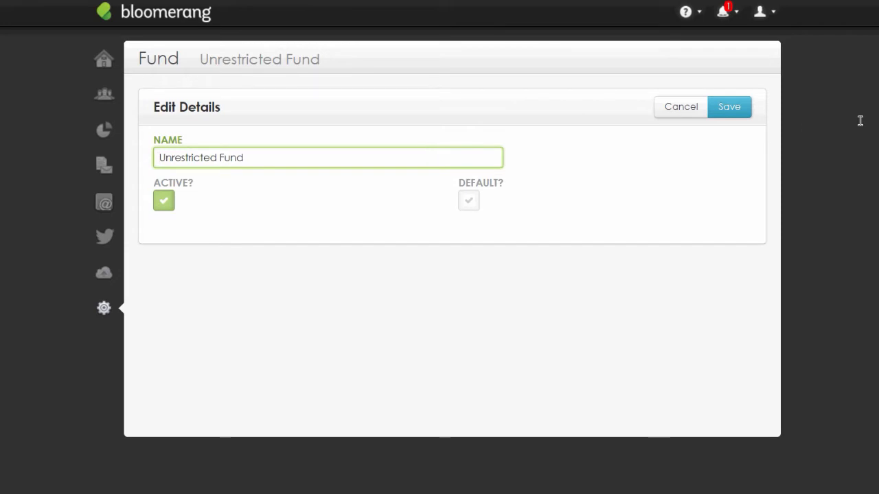
{"action": "left_click", "coordinate": [681, 107]}
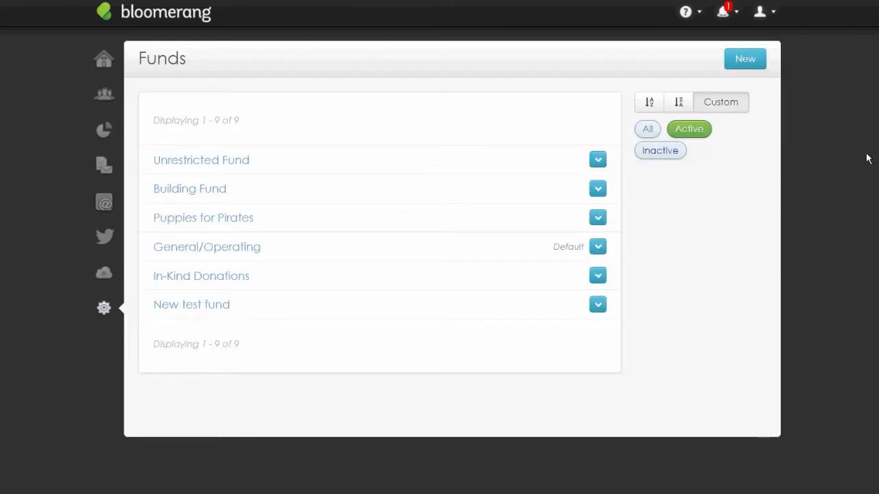
Show all funds, toggle the Unrestricted Fund inactive and back to active, and discard the edits
{"action": "left_click", "coordinate": [648, 129]}
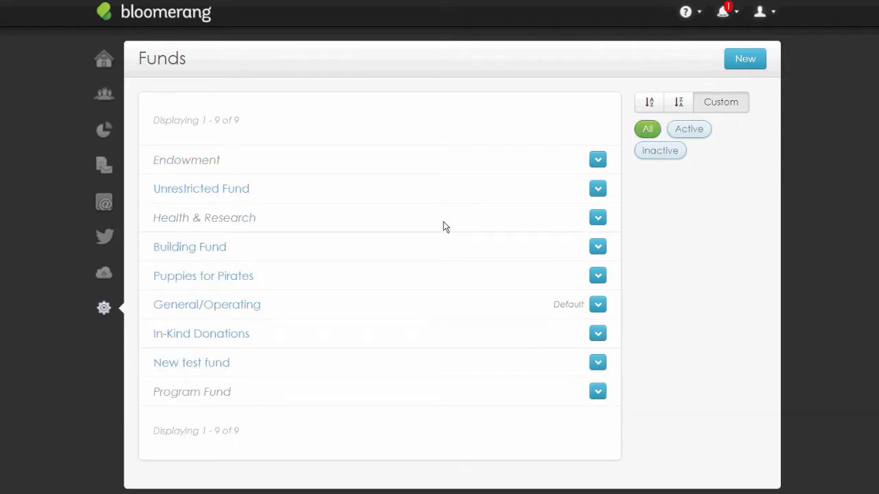
{"action": "left_click", "coordinate": [396, 192]}
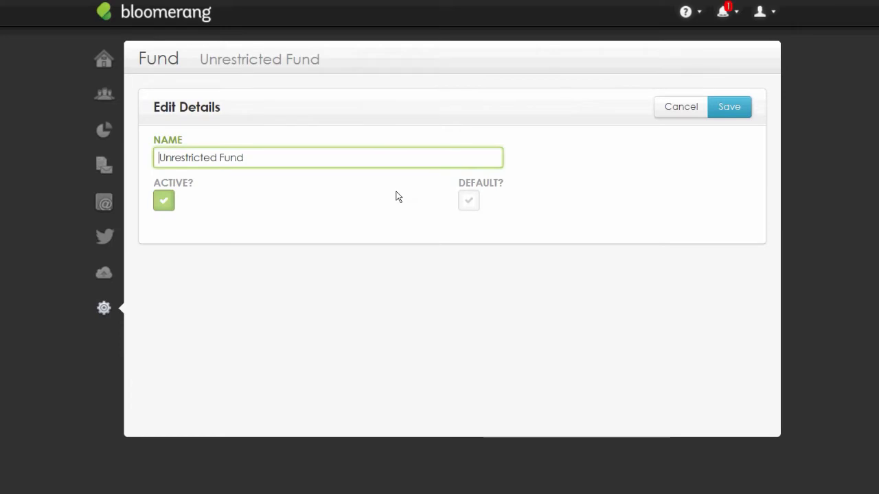
{"action": "left_click", "coordinate": [164, 201]}
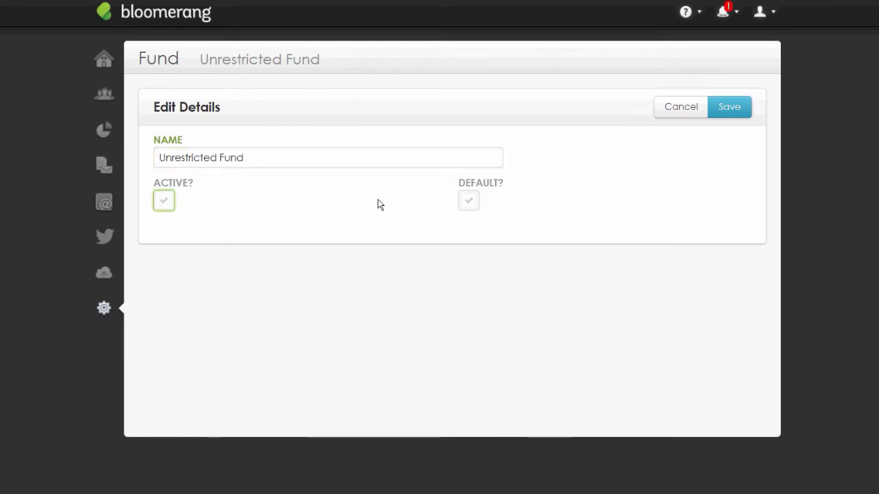
{"action": "key", "text": "space"}
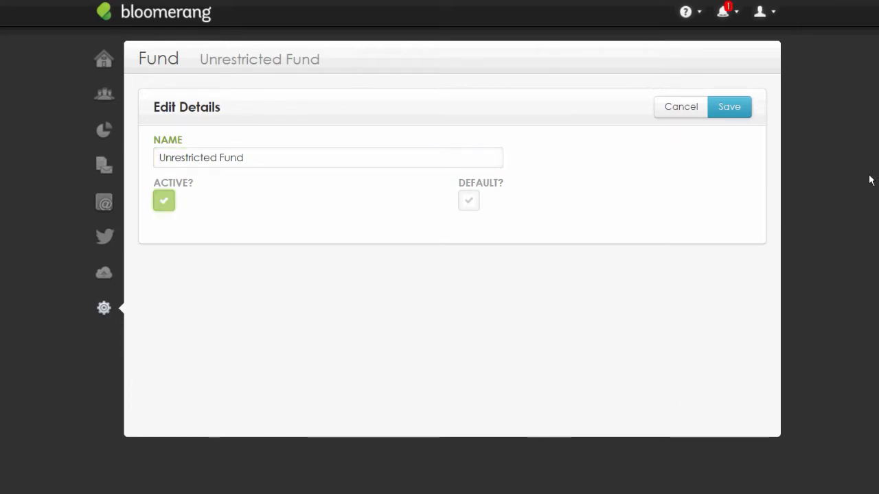
{"action": "left_click", "coordinate": [681, 108]}
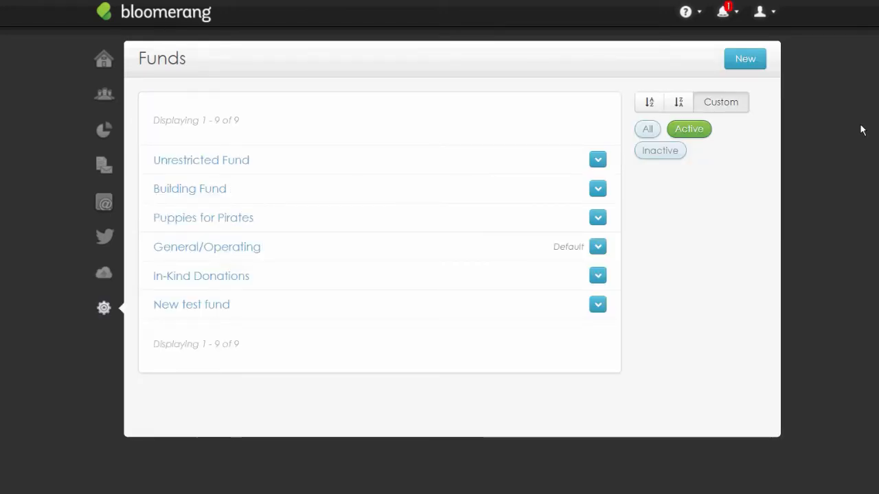
Sort funds A-Z, restore Custom order, and drag General/Operating into third place
{"action": "left_click", "coordinate": [649, 103]}
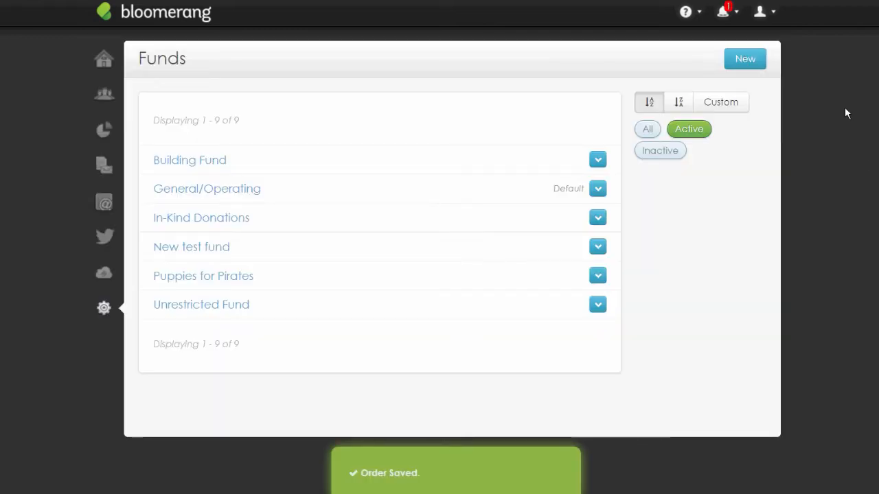
{"action": "left_click", "coordinate": [721, 101]}
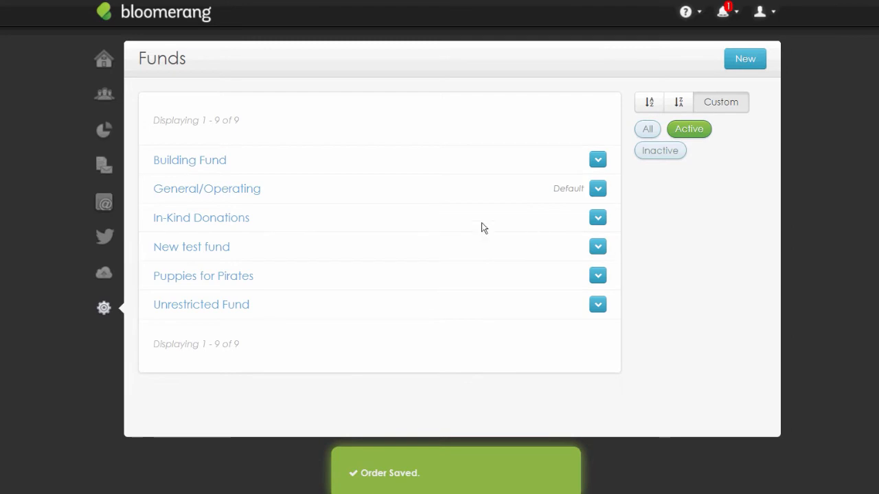
{"action": "left_click_drag", "start_coordinate": [427, 191], "coordinate": [419, 240]}
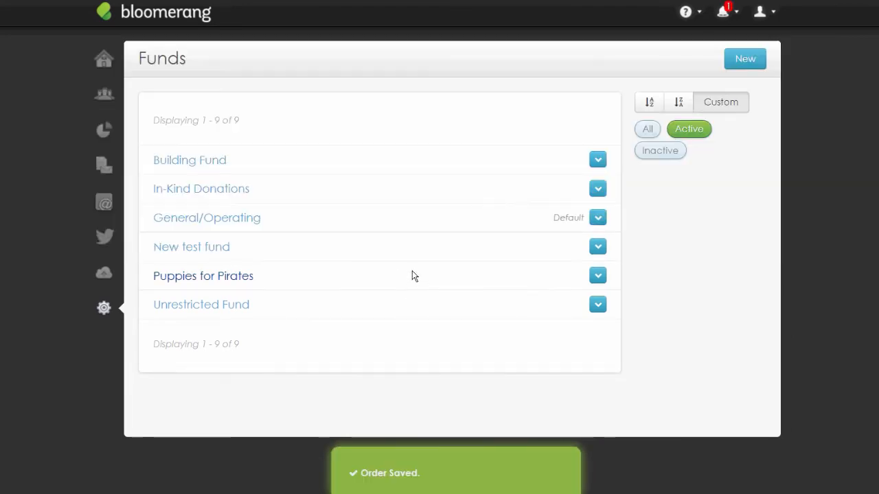
{"action": "left_click_drag", "start_coordinate": [412, 274], "coordinate": [416, 154]}
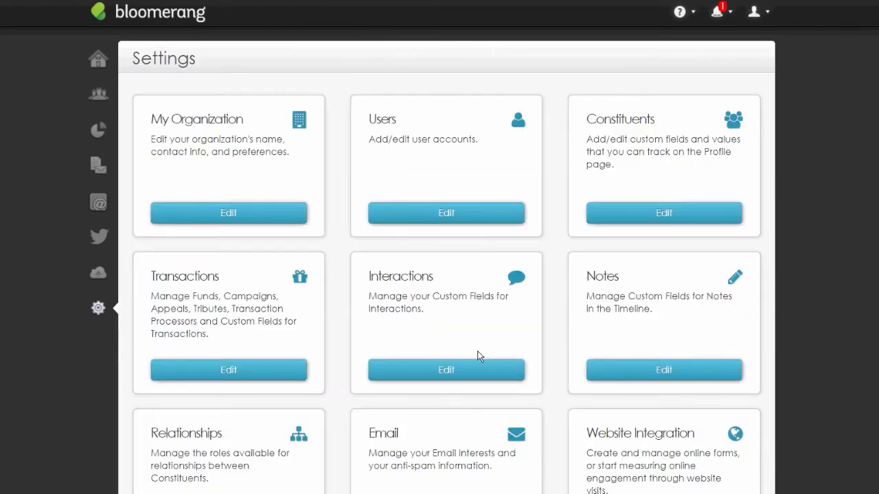
Open the Campaigns list under Transaction Settings and start a new campaign
{"action": "left_click", "coordinate": [229, 370]}
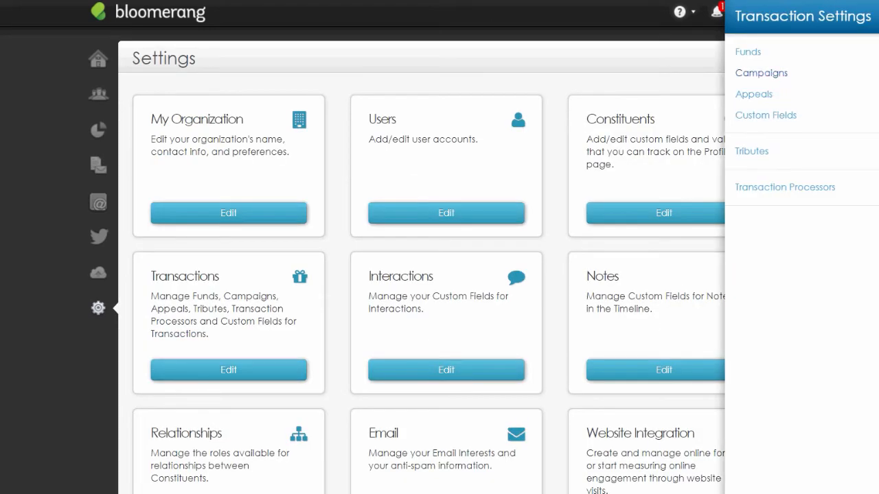
{"action": "left_click", "coordinate": [760, 73]}
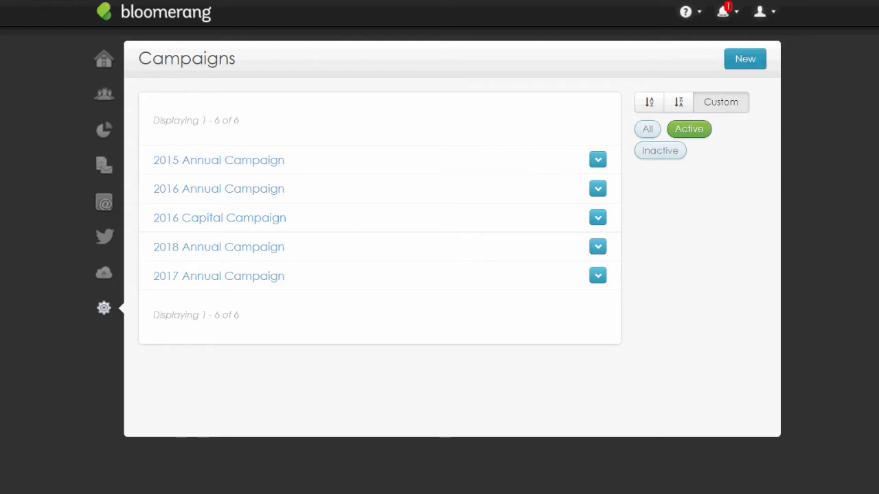
{"action": "left_click", "coordinate": [745, 58]}
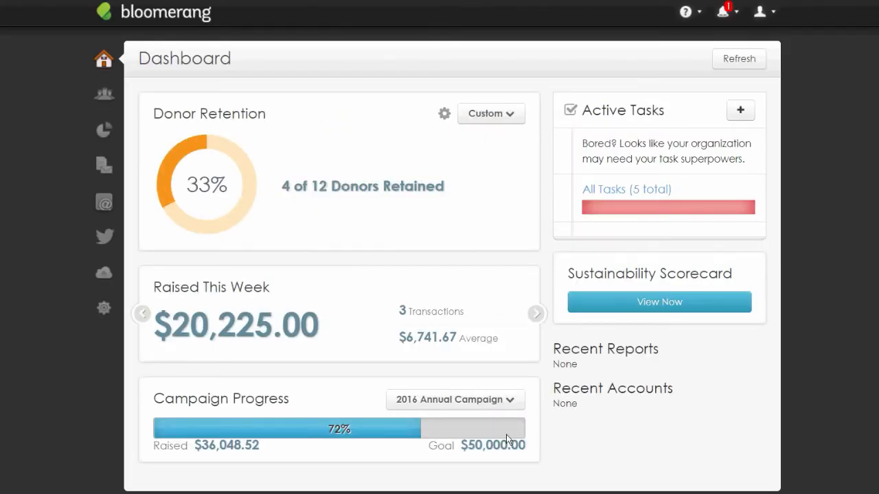
Switch the dashboard's Campaign Progress widget to the 2018 Annual Campaign
{"action": "left_click_drag", "start_coordinate": [369, 398], "coordinate": [152, 399]}
{"action": "left_click", "coordinate": [340, 400]}
{"action": "left_click", "coordinate": [455, 400]}
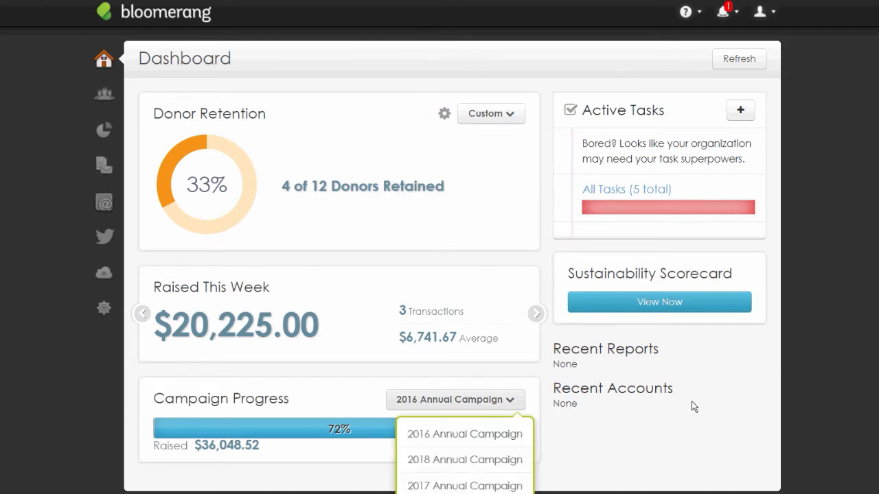
{"action": "left_click", "coordinate": [464, 459]}
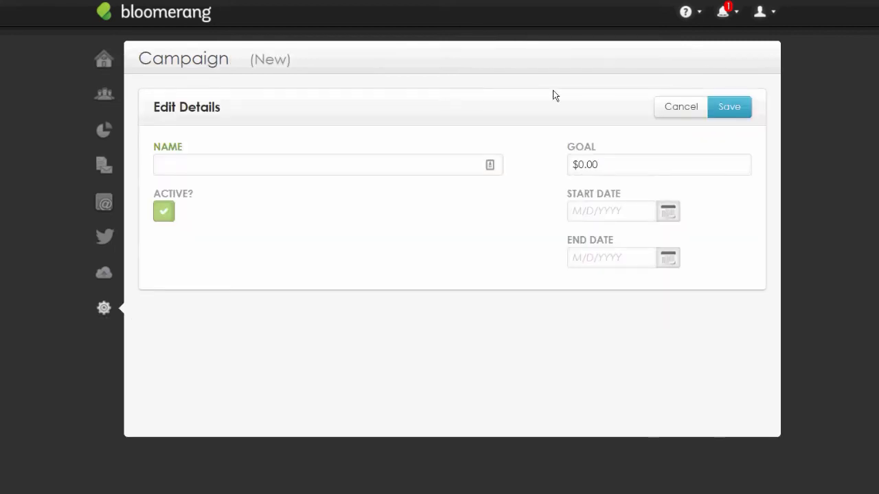
Select the $0.00 goal amount, then click away, leaving the new campaign unsaved
{"action": "key", "text": "ctrl+a"}
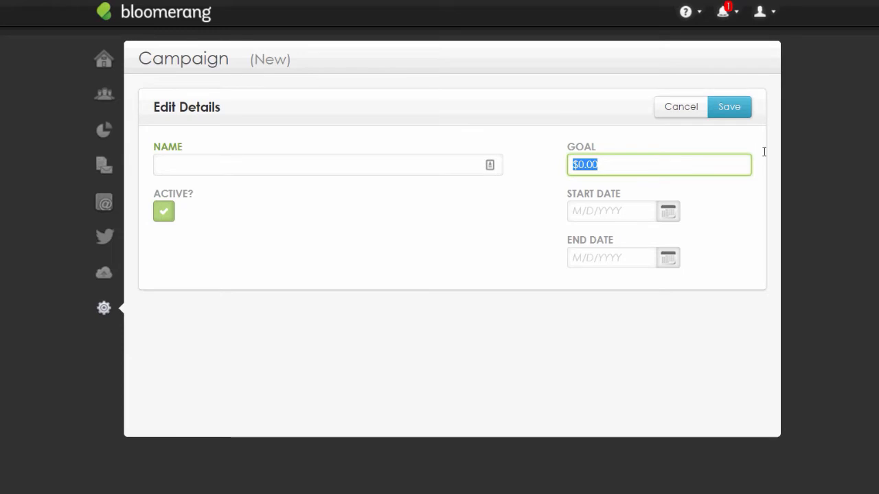
{"action": "left_click", "coordinate": [809, 168]}
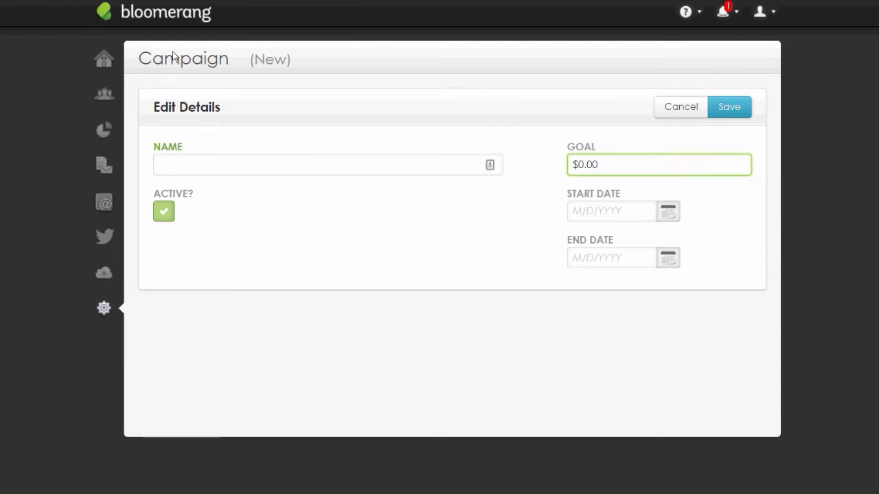
{"action": "left_click", "coordinate": [863, 106]}
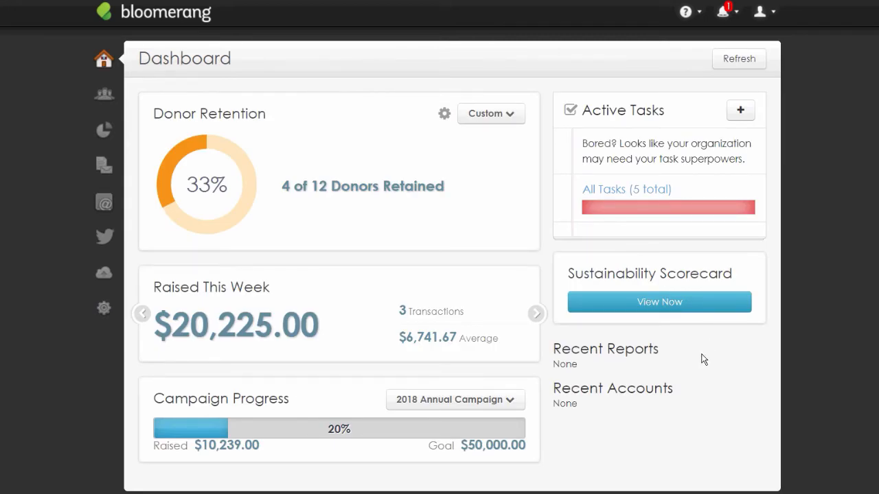
Reselect 2018 Annual Campaign in the Campaign Progress widget and highlight its $50,000.00 goal
{"action": "triple_click", "coordinate": [351, 398]}
{"action": "left_click_drag", "start_coordinate": [350, 398], "coordinate": [360, 398]}
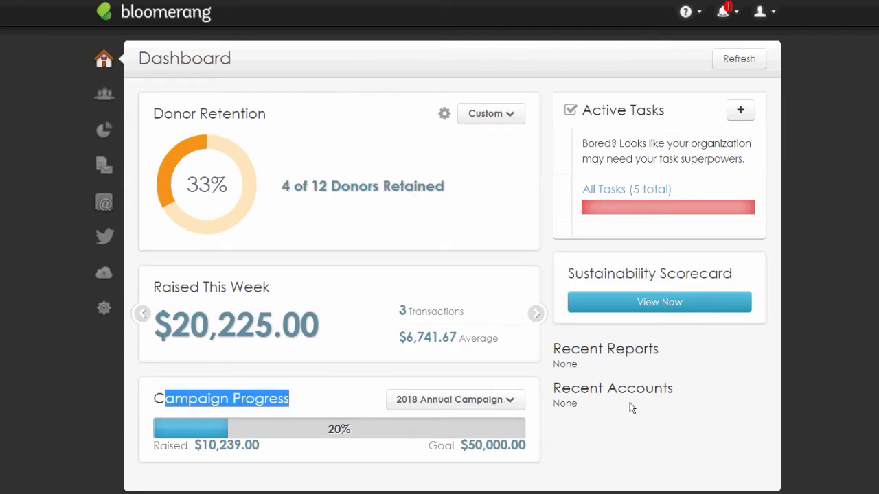
{"action": "left_click", "coordinate": [456, 399]}
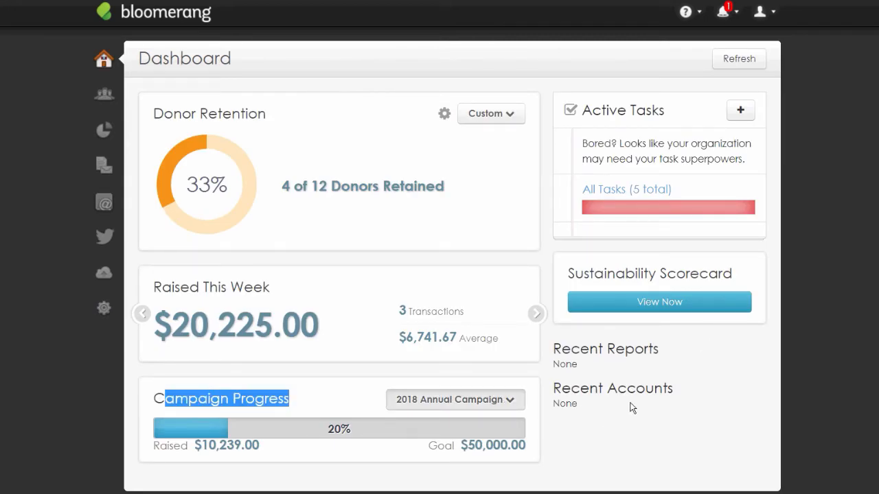
{"action": "left_click", "coordinate": [725, 468]}
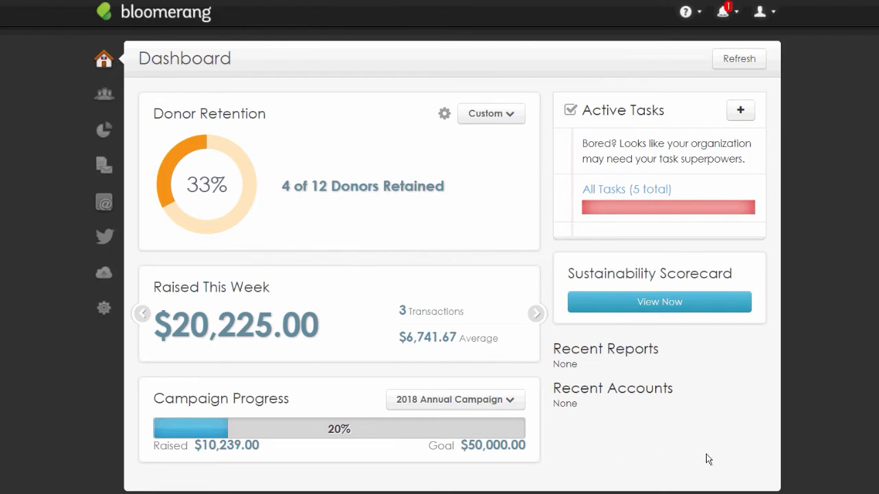
{"action": "left_click_drag", "start_coordinate": [722, 449], "coordinate": [657, 490]}
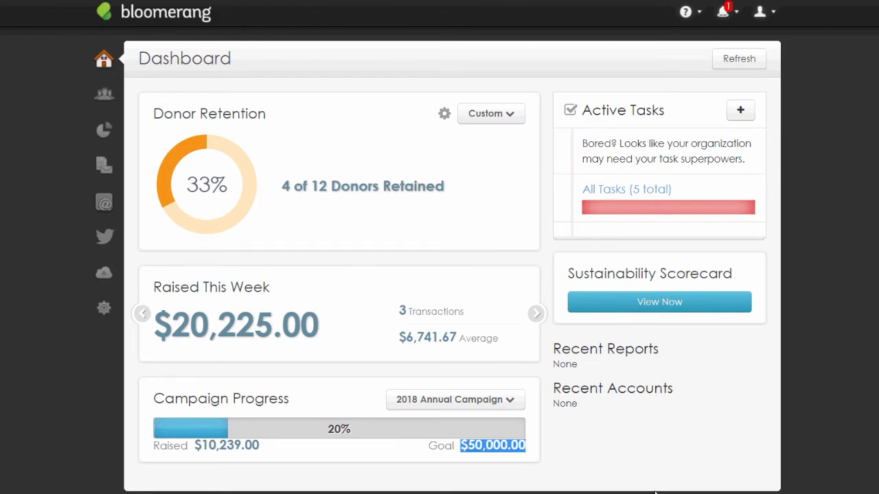
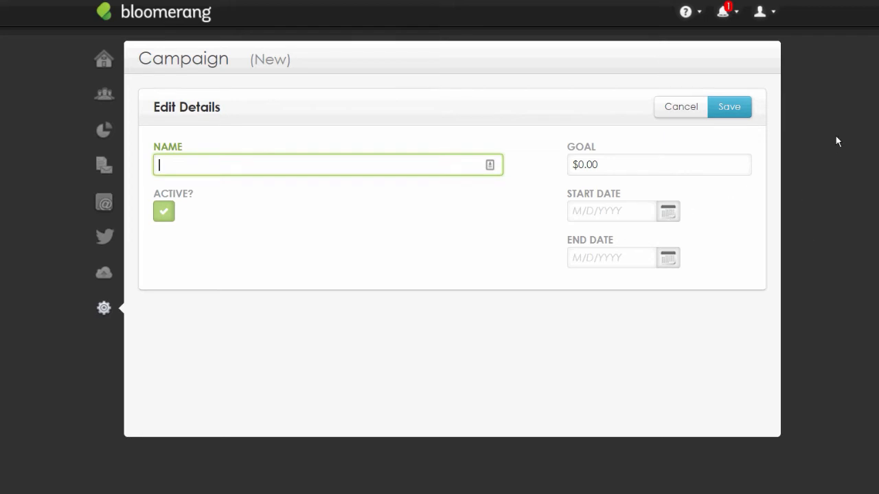
Discard the blank new campaign, show all campaigns, and open 2015 Capital Campaign, checking Active without saving
{"action": "left_click", "coordinate": [681, 107]}
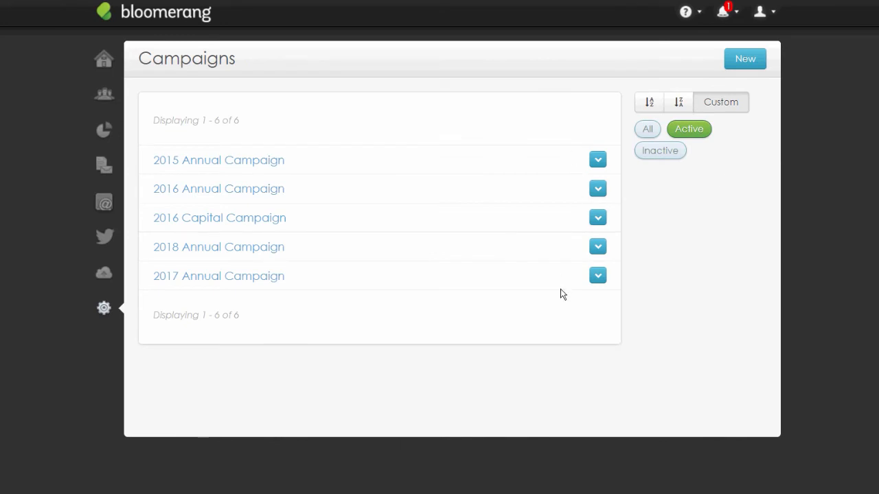
{"action": "left_click", "coordinate": [648, 128]}
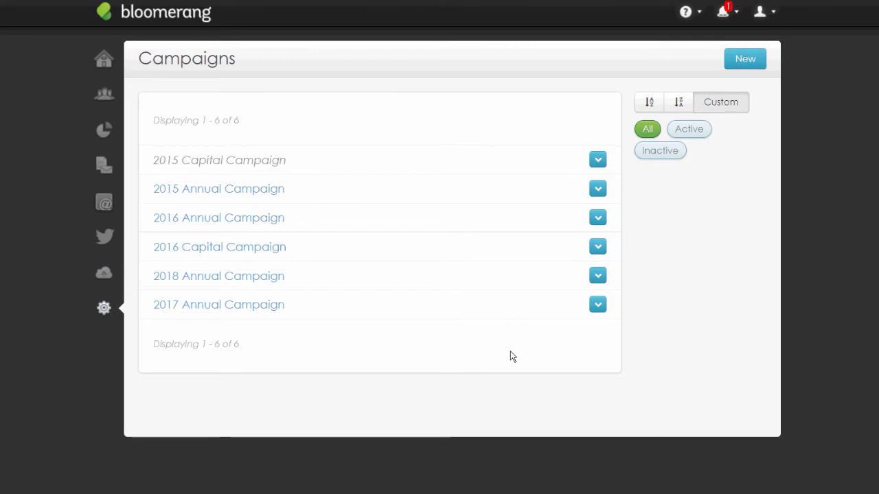
{"action": "left_click", "coordinate": [395, 169]}
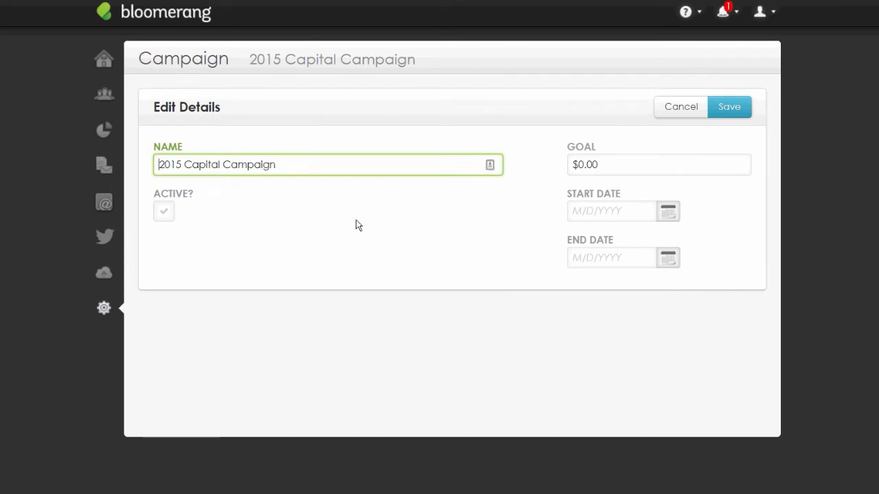
{"action": "key", "text": "Tab"}
{"action": "key", "text": "space"}
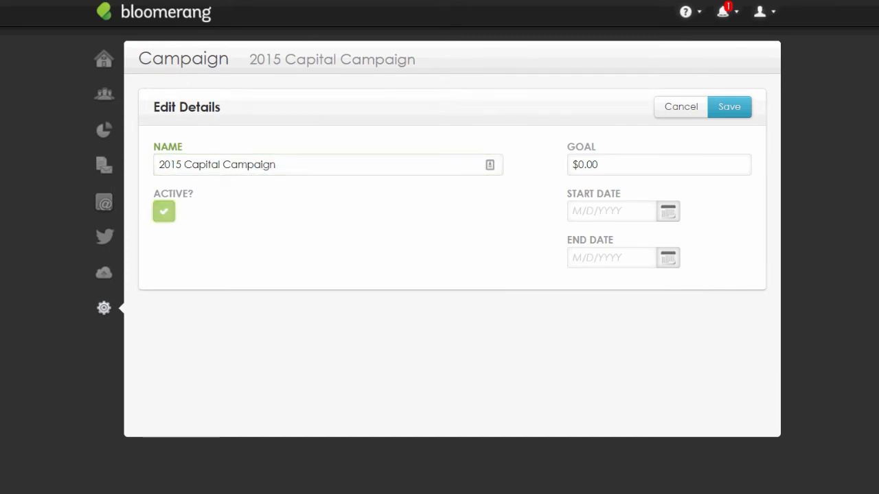
{"action": "key", "text": "Tab"}
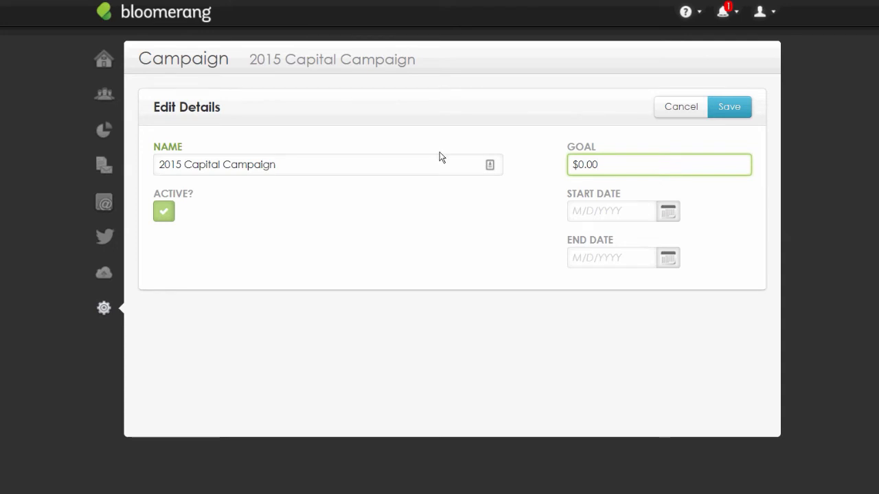
{"action": "left_click", "coordinate": [527, 169]}
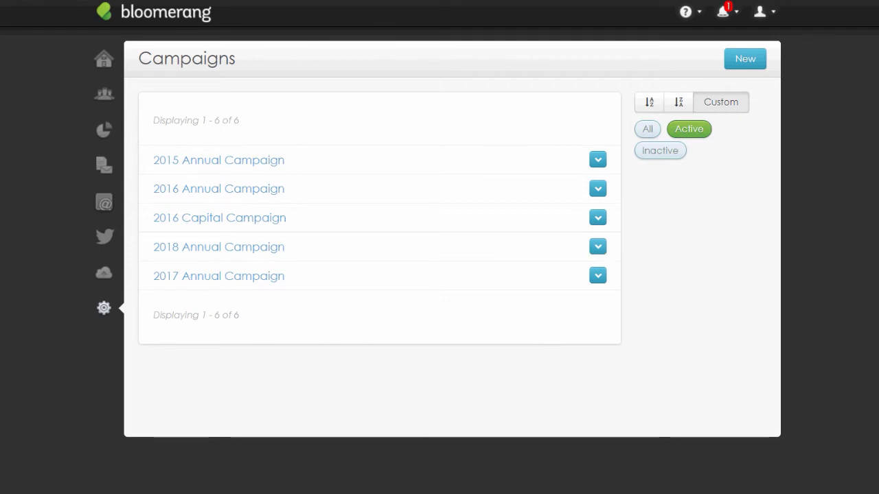
Open the Appeals list from the Transaction settings in Settings
{"action": "left_click", "coordinate": [103, 308]}
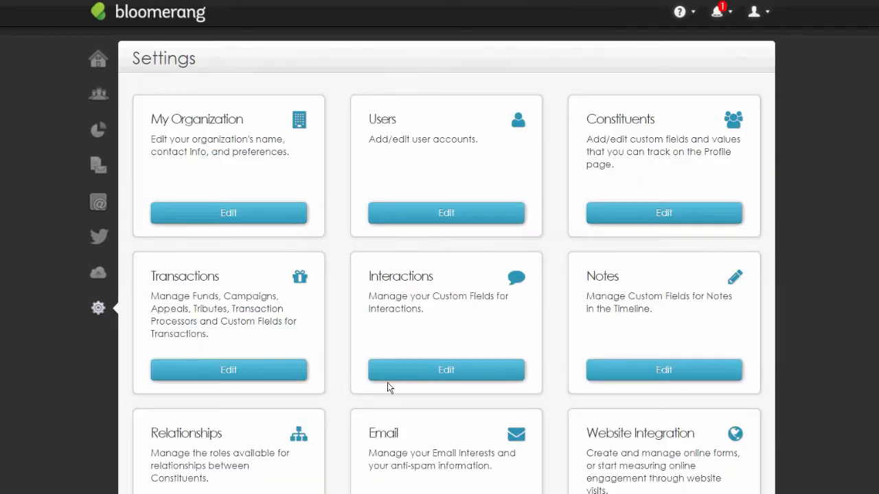
{"action": "left_click", "coordinate": [228, 371]}
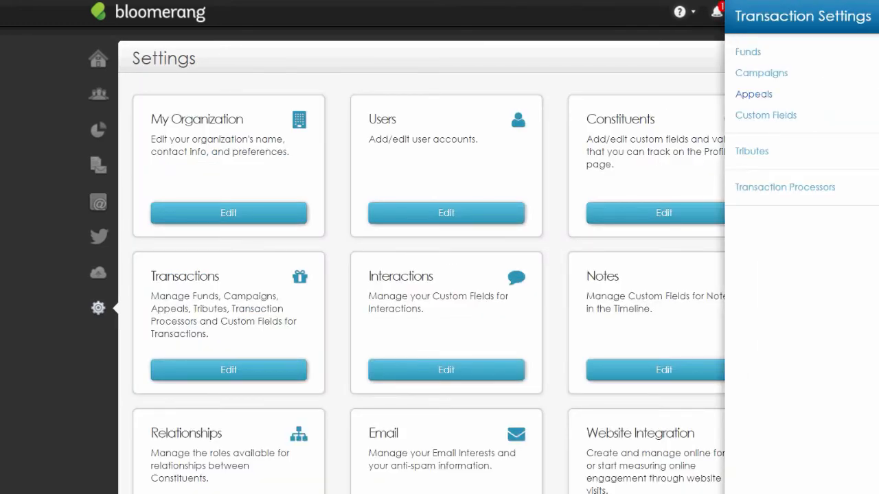
{"action": "left_click", "coordinate": [754, 94]}
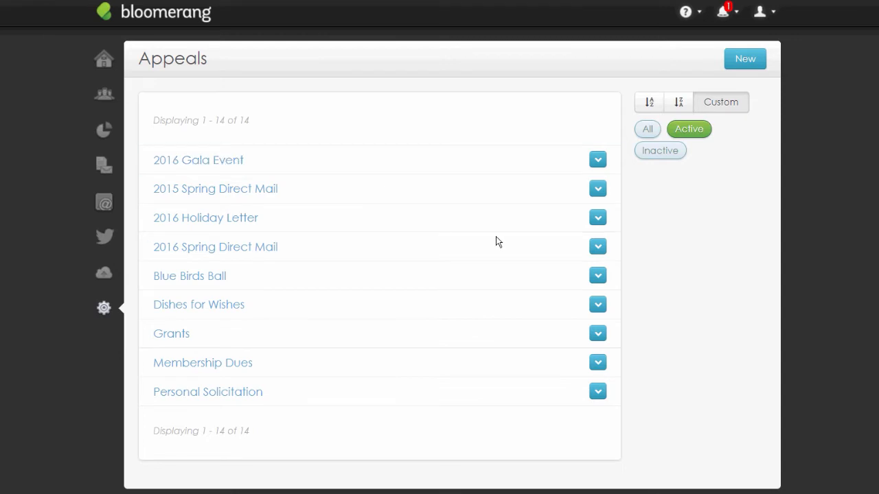
{"action": "left_click", "coordinate": [400, 169]}
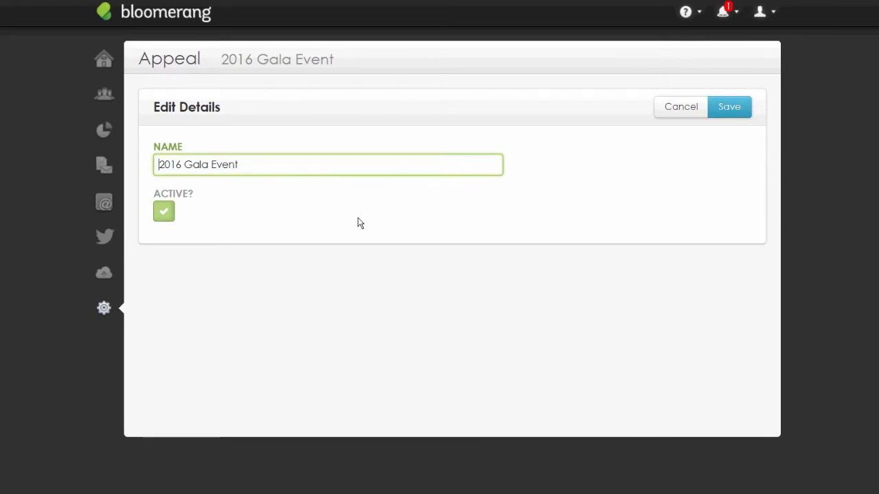
{"action": "left_click", "coordinate": [862, 116]}
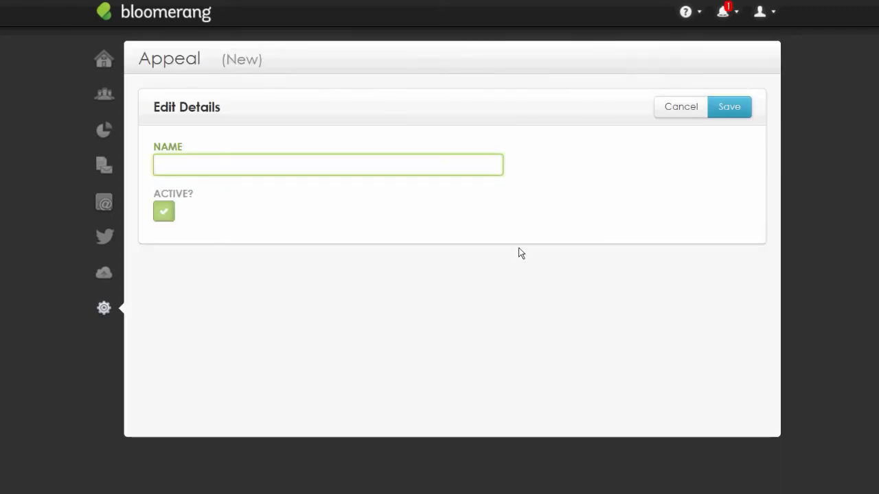
{"action": "left_click", "coordinate": [683, 108]}
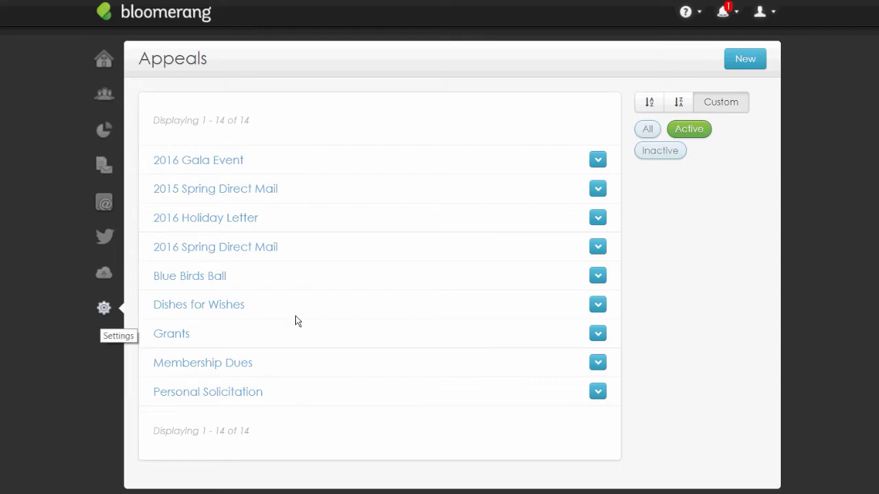
Open the Tributes list from the Transaction settings and show all 12 tributes
{"action": "left_click", "coordinate": [103, 308]}
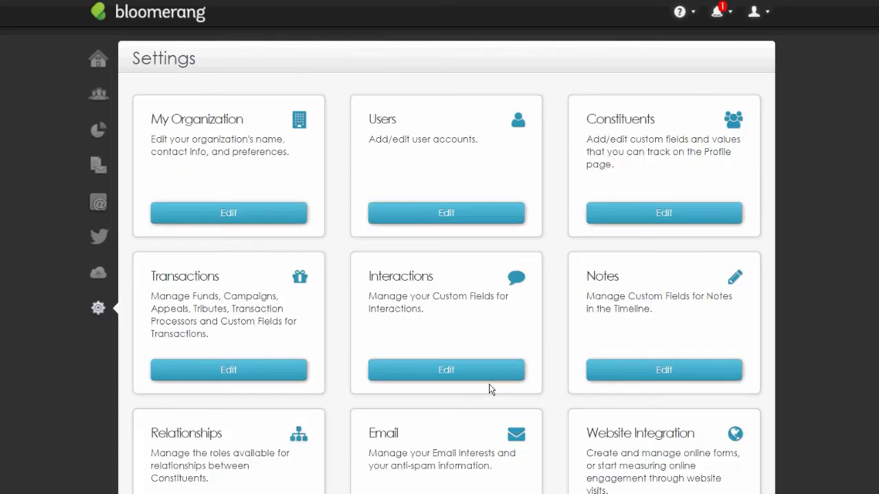
{"action": "scroll", "coordinate": [627, 371], "scroll_direction": "down", "scroll_amount": 1}
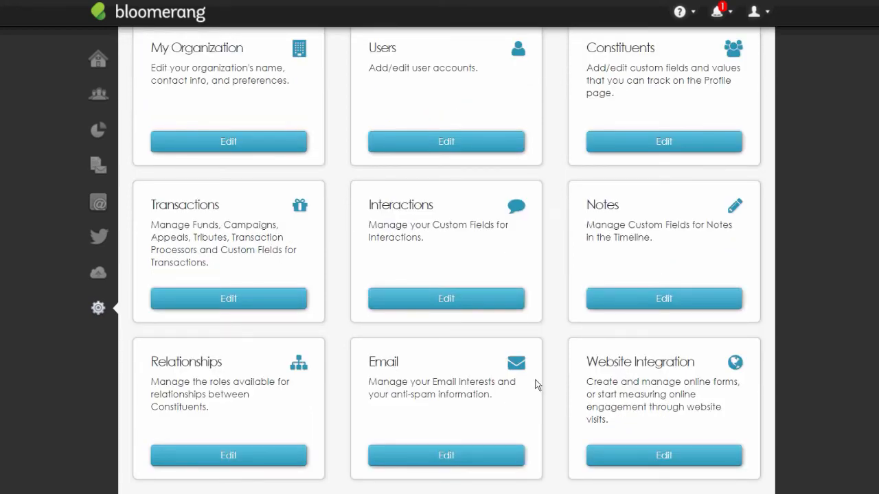
{"action": "scroll", "coordinate": [534, 379], "scroll_direction": "up", "scroll_amount": 1}
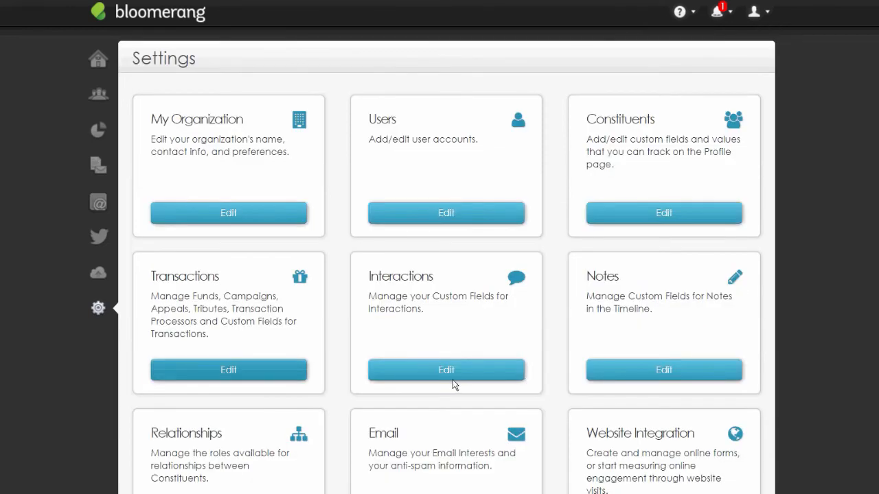
{"action": "left_click", "coordinate": [274, 371]}
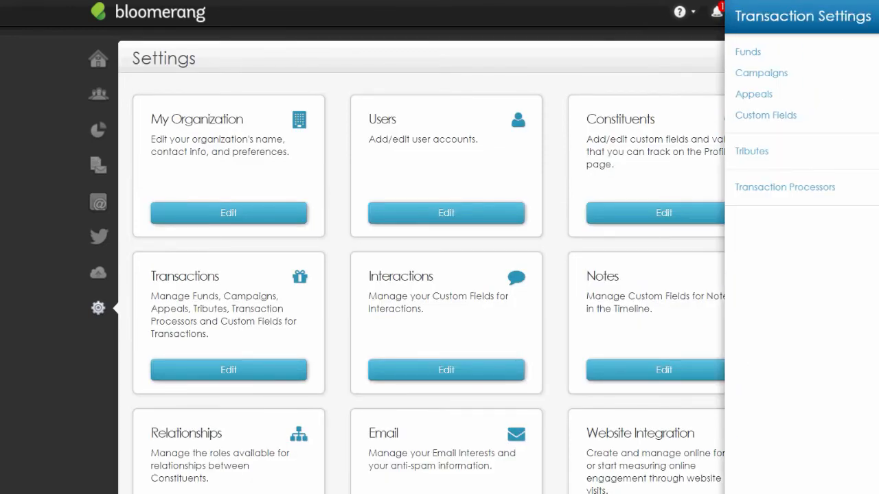
{"action": "left_click", "coordinate": [752, 151]}
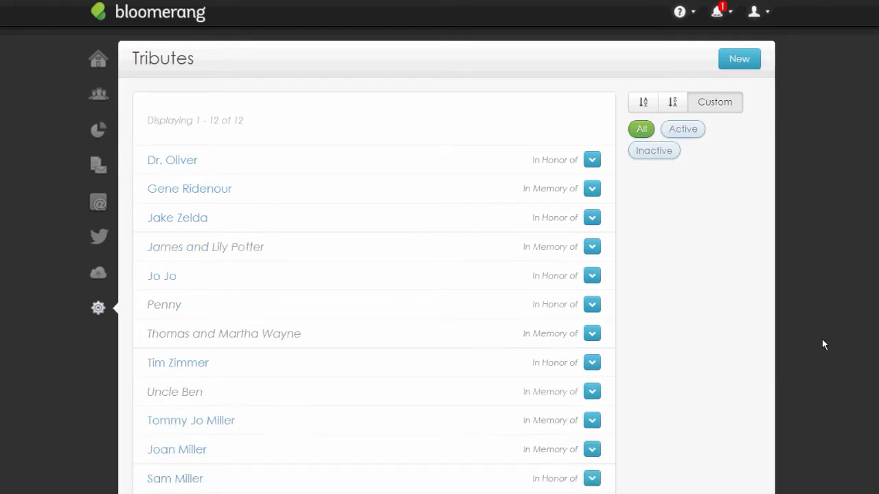
{"action": "scroll", "coordinate": [822, 339], "scroll_direction": "down", "scroll_amount": 1}
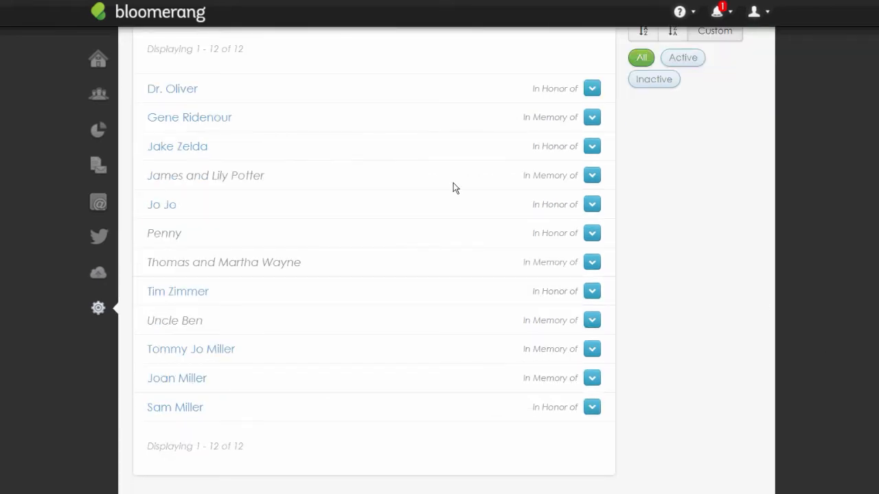
{"action": "scroll", "coordinate": [738, 289], "scroll_direction": "up", "scroll_amount": 1}
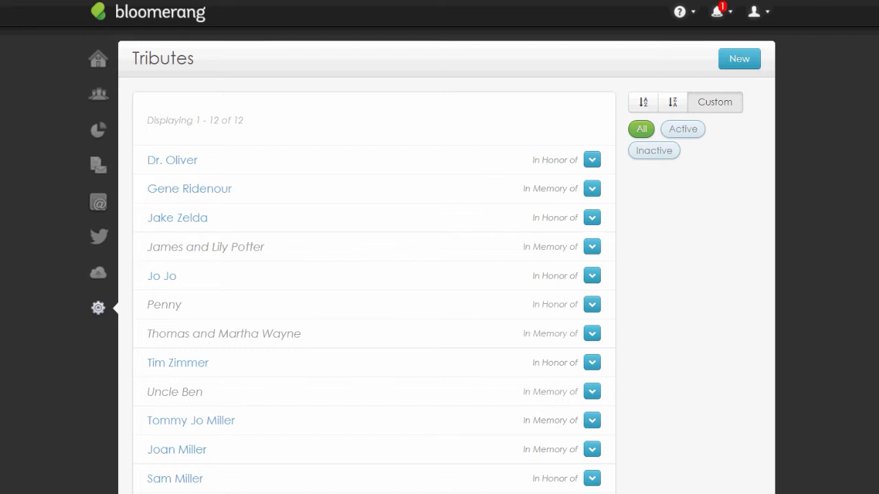
Create a new In Honor of tribute and fill in the honoree's name from the suggestions
{"action": "left_click", "coordinate": [739, 59]}
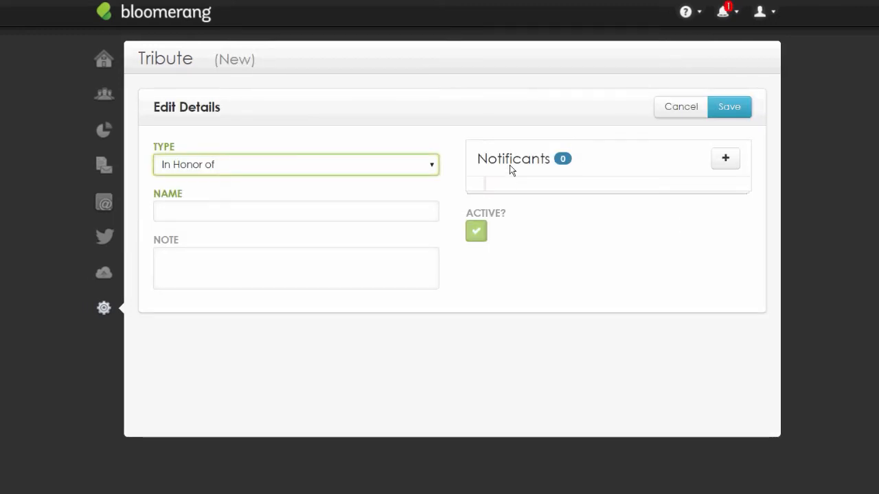
{"action": "left_click", "coordinate": [296, 165]}
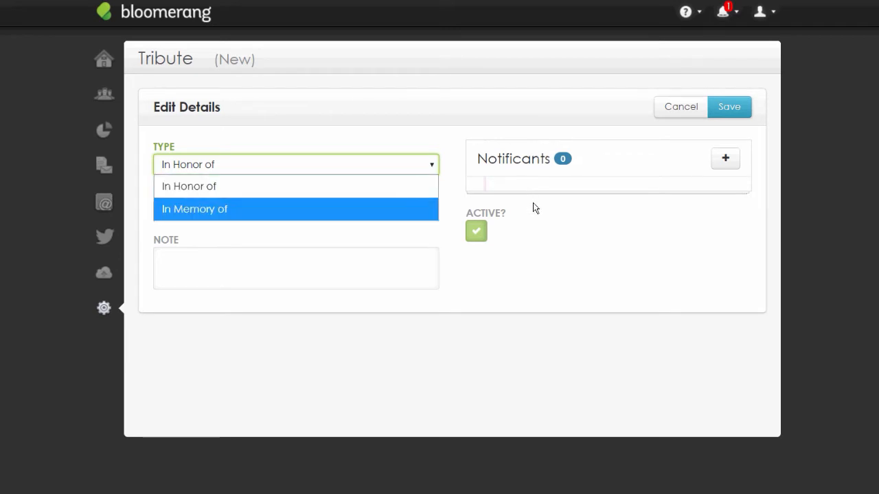
{"action": "left_click", "coordinate": [296, 209]}
{"action": "left_click", "coordinate": [296, 165]}
{"action": "left_click", "coordinate": [296, 186]}
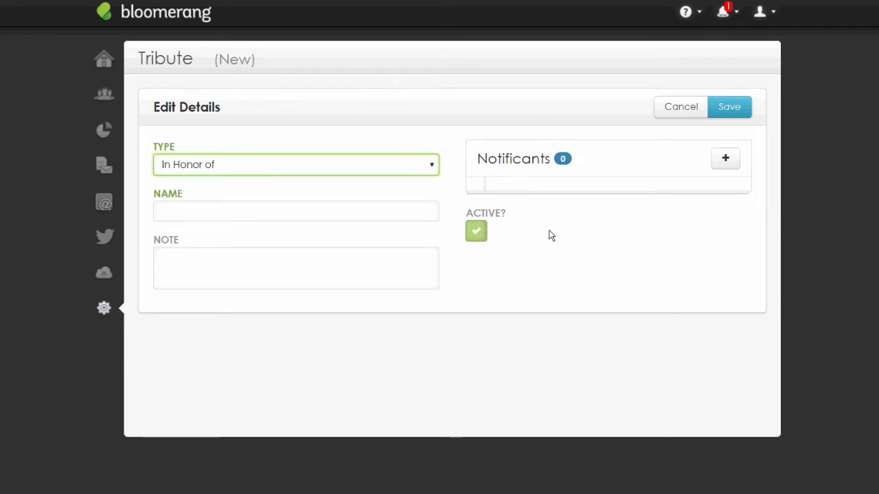
{"action": "left_click", "coordinate": [296, 210]}
{"action": "left_click", "coordinate": [296, 240]}
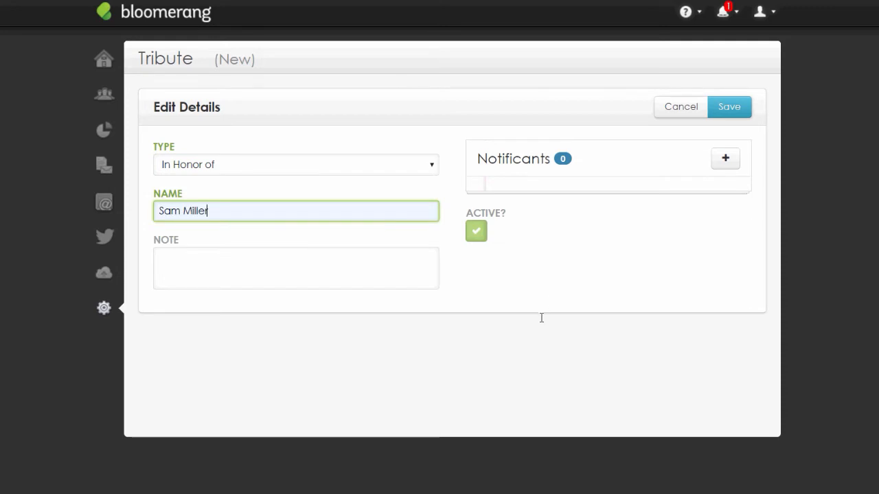
{"action": "left_click", "coordinate": [405, 257]}
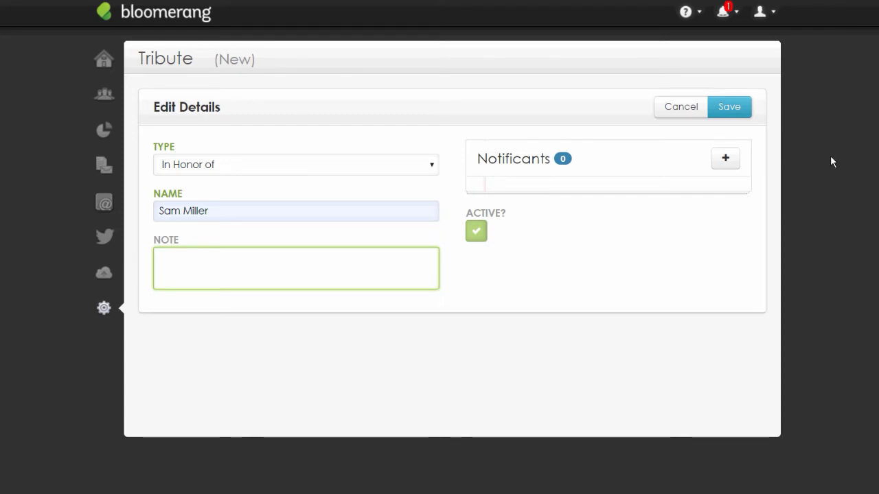
Save the new In Honor of tribute without adding any notificant
{"action": "left_click", "coordinate": [725, 157]}
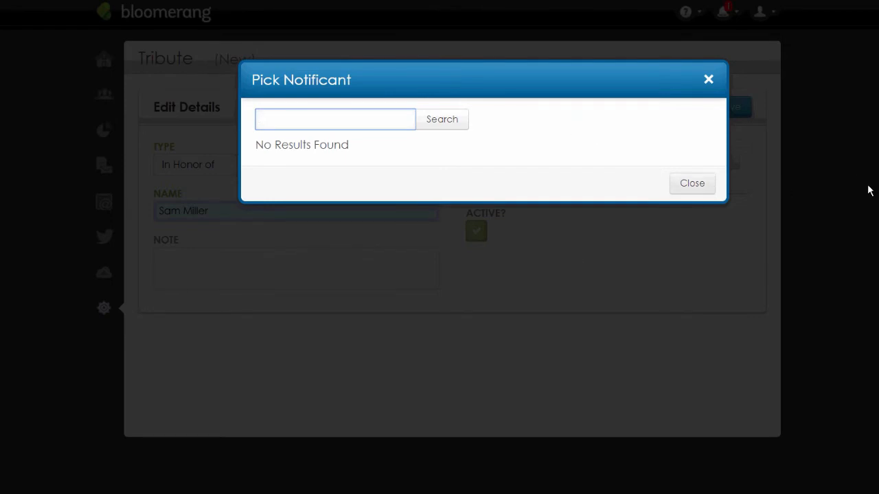
{"action": "left_click", "coordinate": [692, 184]}
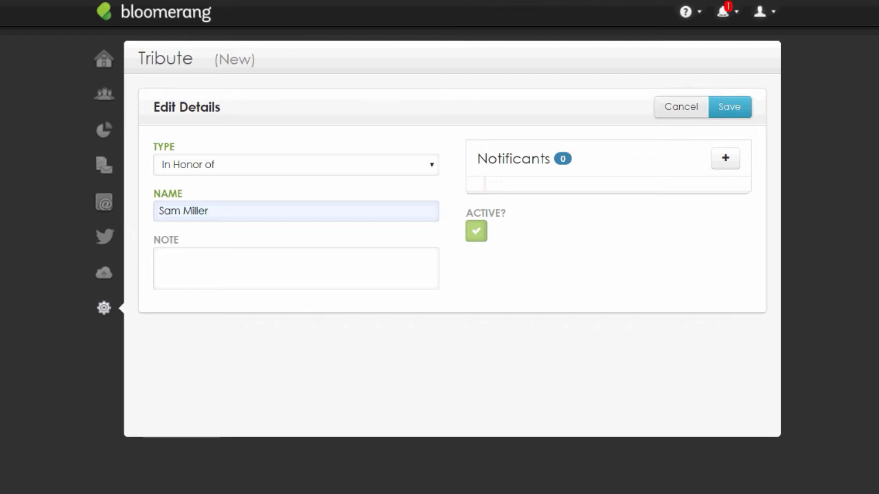
{"action": "left_click", "coordinate": [730, 107]}
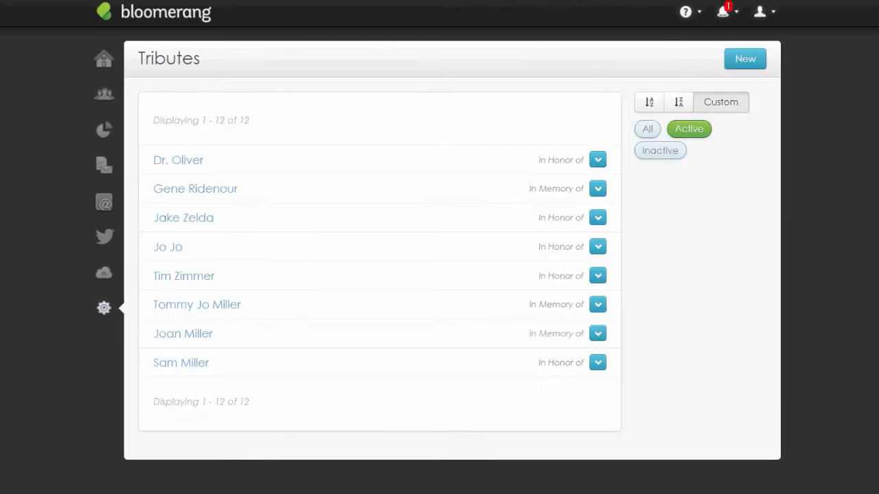
Open the second tribute in the list and review its details
{"action": "left_click", "coordinate": [416, 196]}
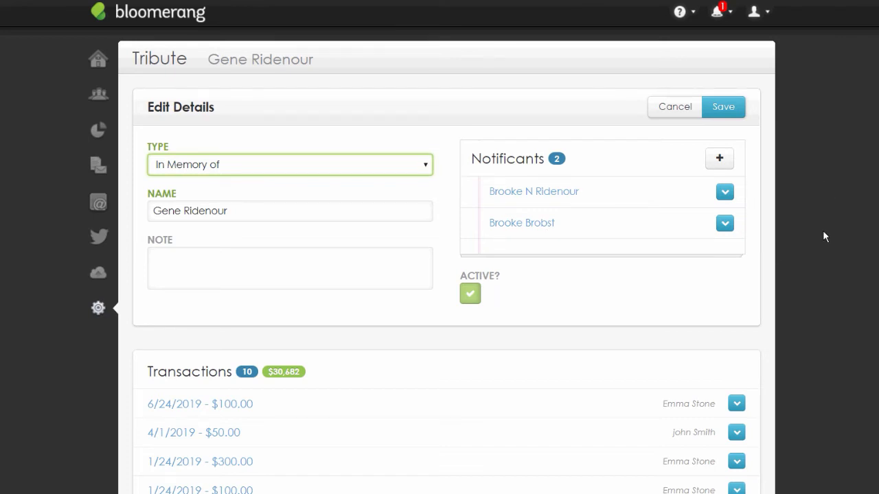
{"action": "scroll", "coordinate": [823, 236], "scroll_direction": "down", "scroll_amount": 1}
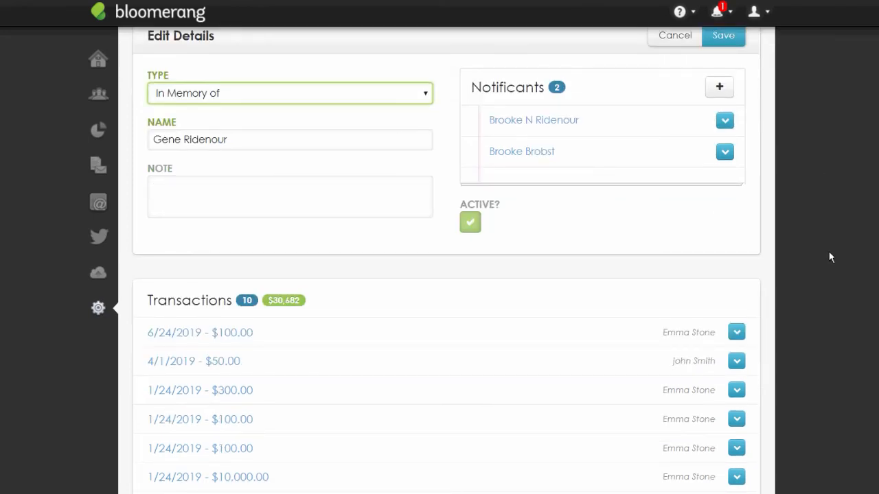
{"action": "scroll", "coordinate": [595, 217], "scroll_direction": "up", "scroll_amount": 1}
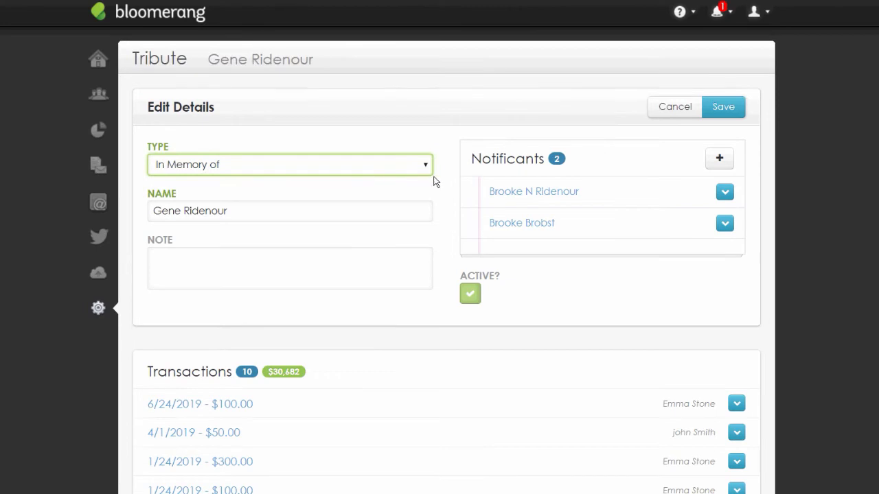
{"action": "scroll", "coordinate": [443, 208], "scroll_direction": "down", "scroll_amount": 1}
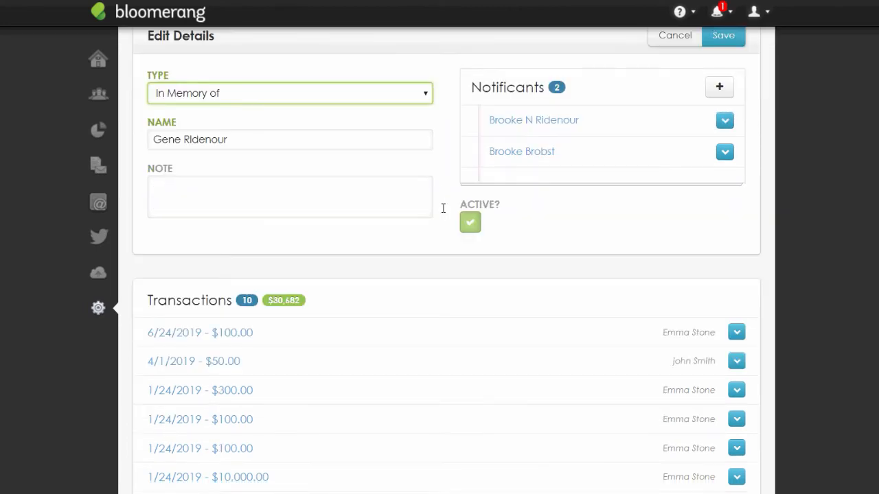
{"action": "scroll", "coordinate": [487, 197], "scroll_direction": "down", "scroll_amount": 2}
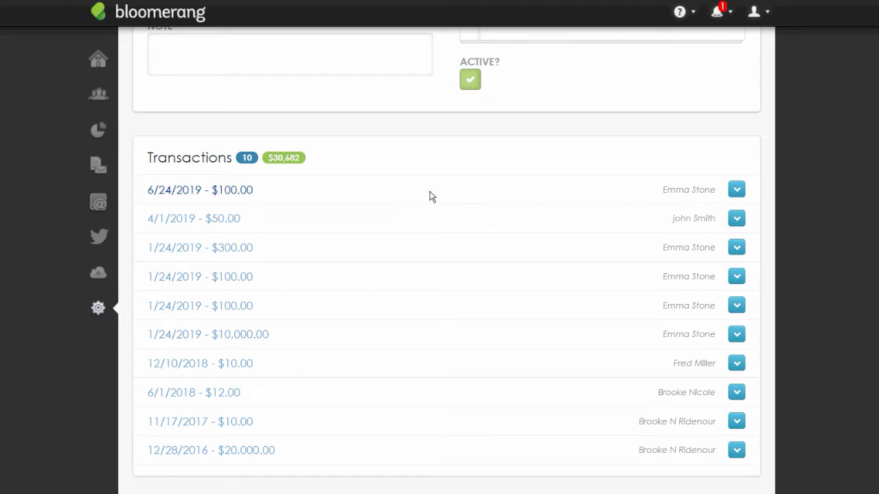
{"action": "left_click", "coordinate": [461, 304]}
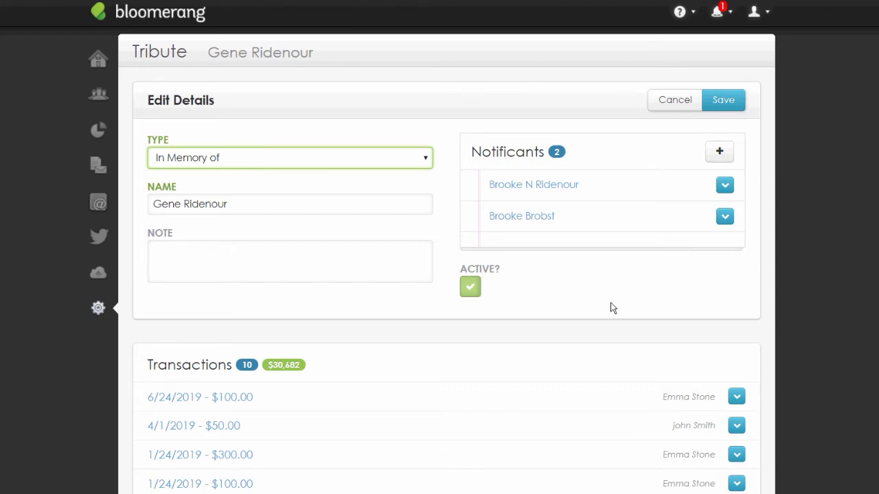
{"action": "scroll", "coordinate": [614, 308], "scroll_direction": "down", "scroll_amount": 1}
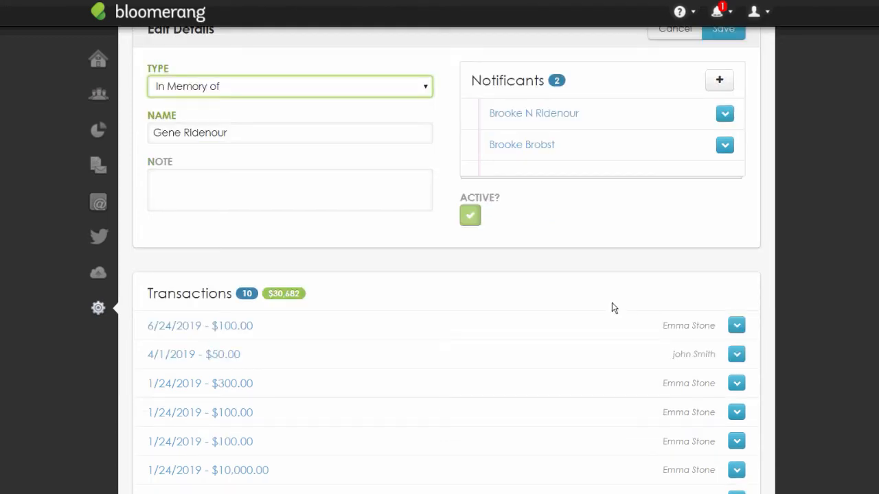
{"action": "scroll", "coordinate": [613, 308], "scroll_direction": "up", "scroll_amount": 1}
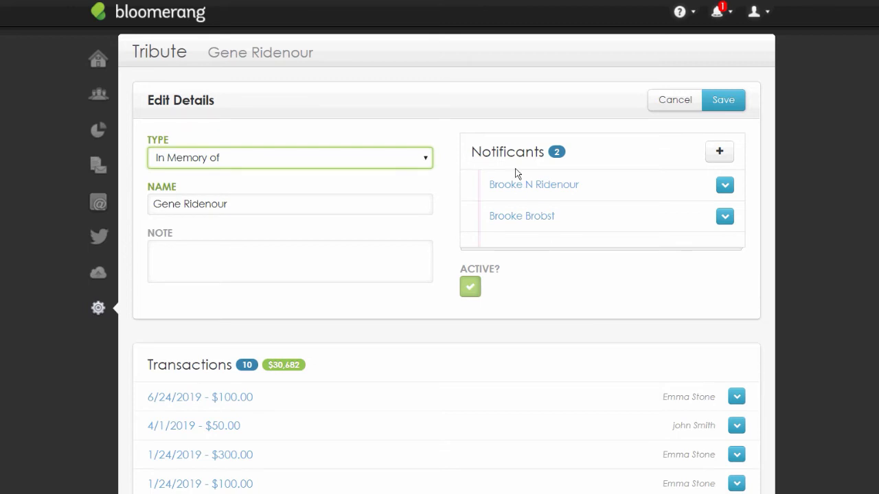
Check the tribute type choices and keep it as In Memory of
{"action": "left_click", "coordinate": [424, 158]}
{"action": "left_click", "coordinate": [517, 189]}
{"action": "left_click", "coordinate": [425, 158]}
{"action": "left_click", "coordinate": [422, 201]}
{"action": "scroll", "coordinate": [458, 389], "scroll_direction": "down", "scroll_amount": 1}
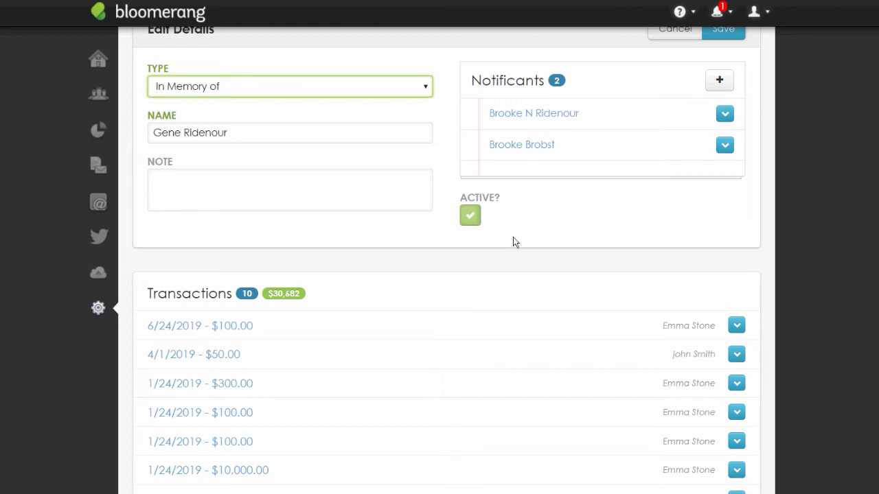
{"action": "scroll", "coordinate": [513, 237], "scroll_direction": "up", "scroll_amount": 1}
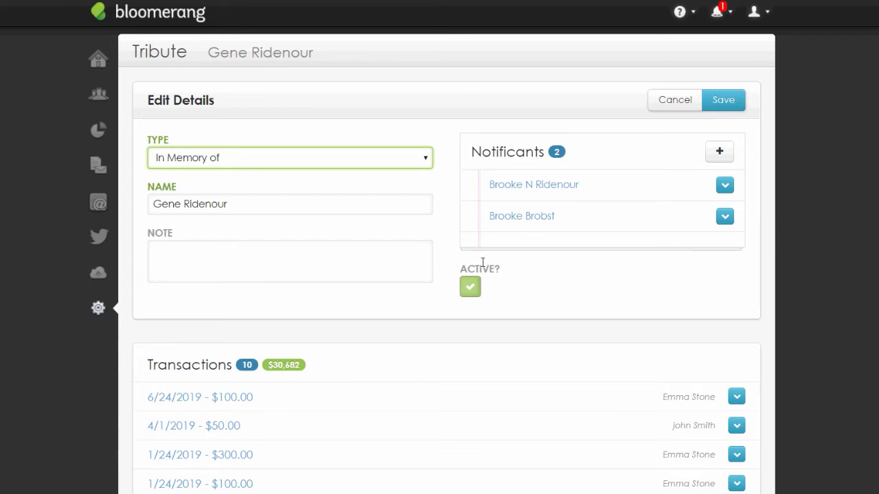
Open the full Settings overview showing the Transaction Settings options
{"action": "scroll", "coordinate": [388, 288], "scroll_direction": "down", "scroll_amount": 1}
{"action": "scroll", "coordinate": [388, 289], "scroll_direction": "down", "scroll_amount": 2}
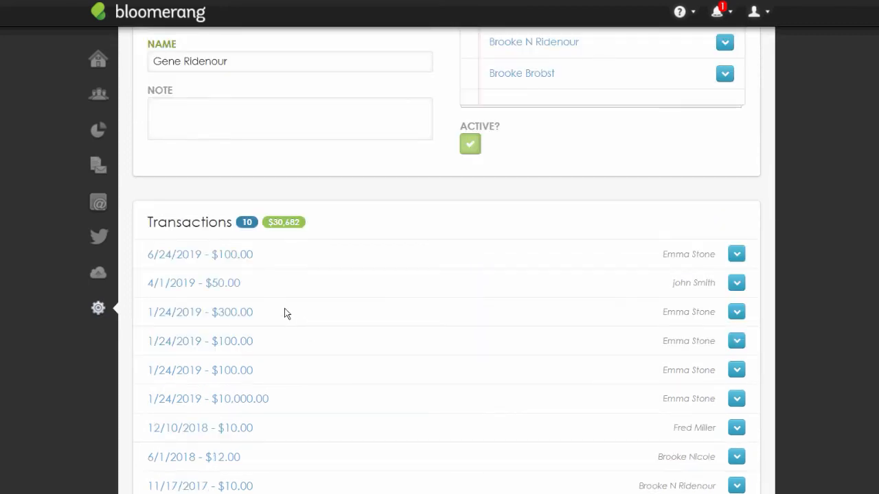
{"action": "left_click", "coordinate": [353, 386]}
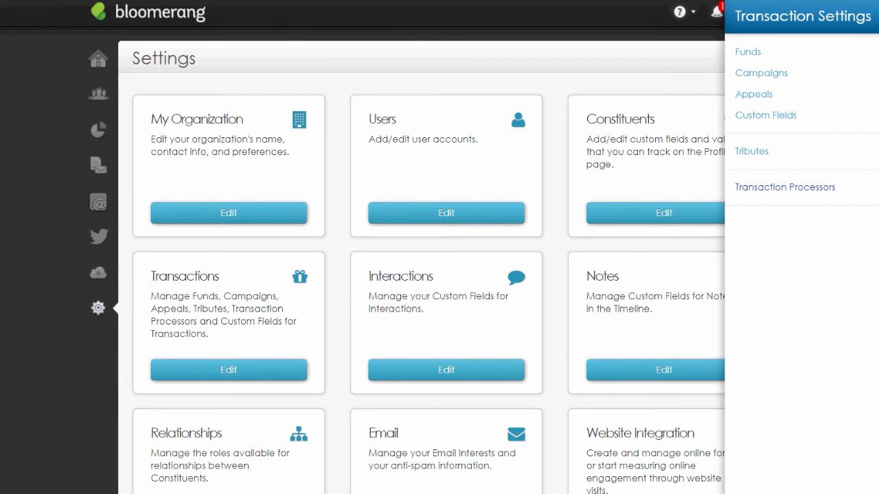
Open Transaction Processors and show the processor types available under New
{"action": "left_click", "coordinate": [785, 187]}
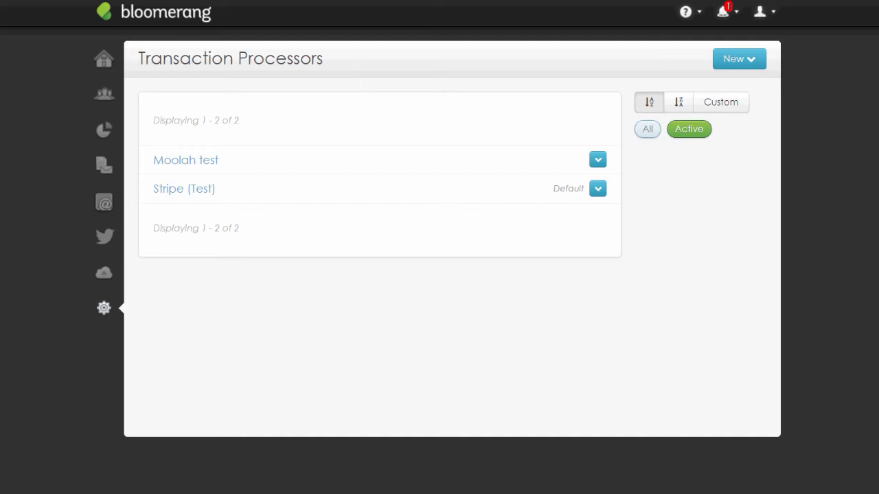
{"action": "left_click", "coordinate": [739, 59]}
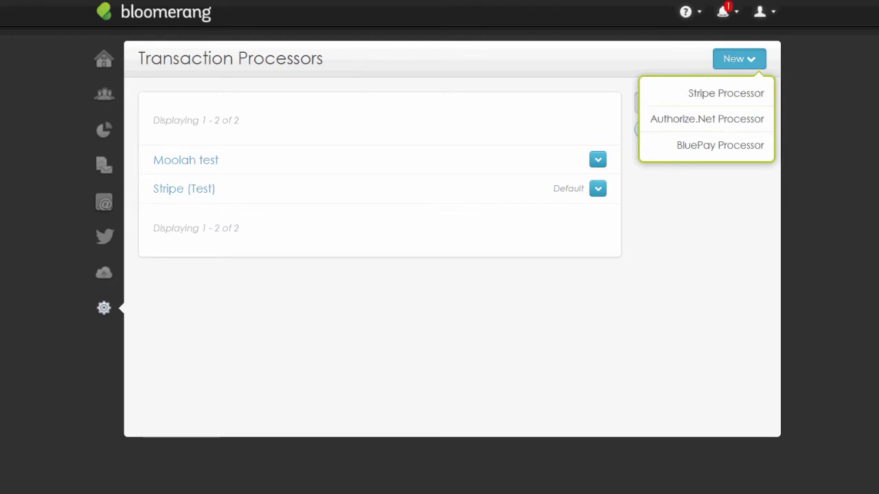
{"action": "left_click", "coordinate": [817, 241]}
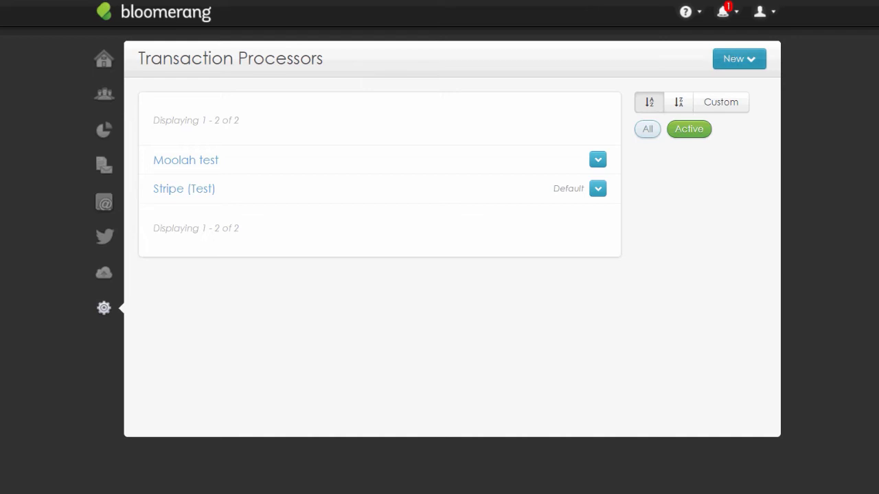
{"action": "left_click", "coordinate": [739, 59]}
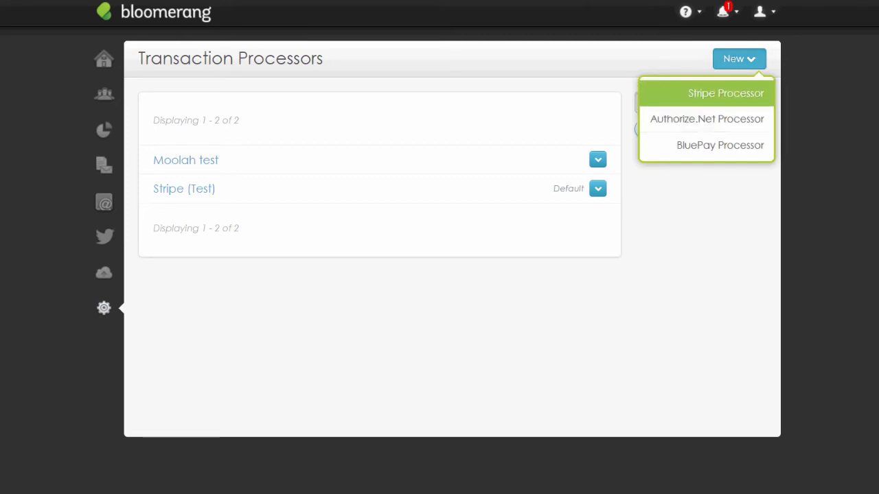
Start a blank Stripe Processor form, then bring up the settings shortcuts
{"action": "left_click", "coordinate": [726, 93]}
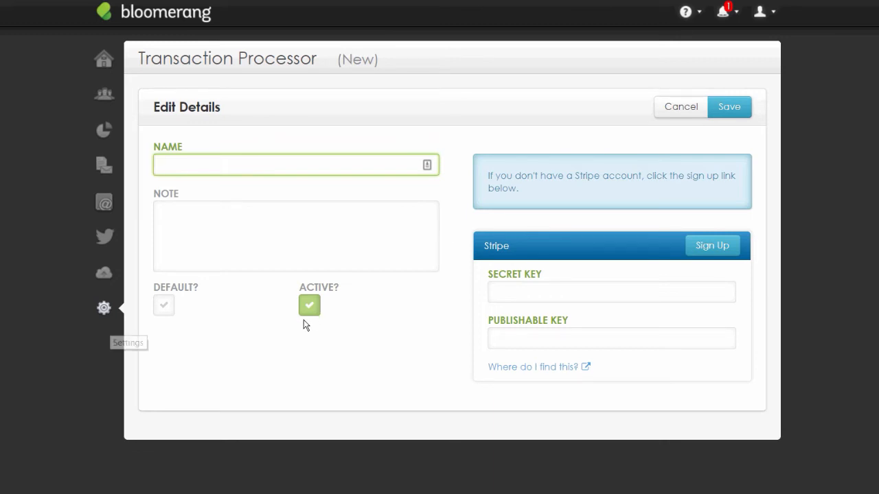
{"action": "left_click", "coordinate": [104, 308]}
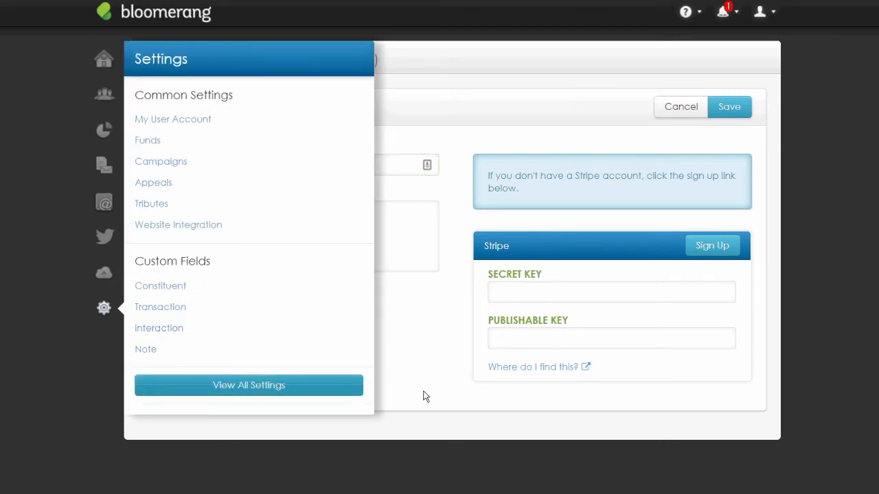
Go to Custom Fields for Constituents and start a new category
{"action": "left_click", "coordinate": [249, 385]}
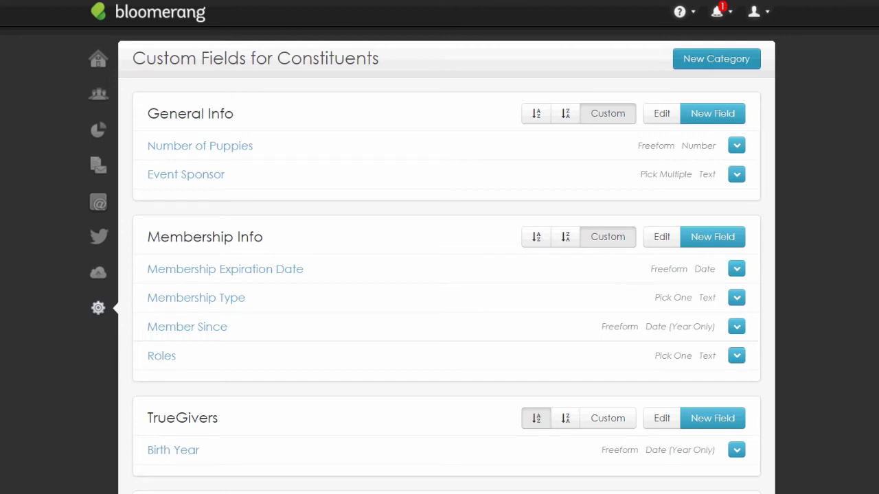
{"action": "left_click", "coordinate": [716, 59]}
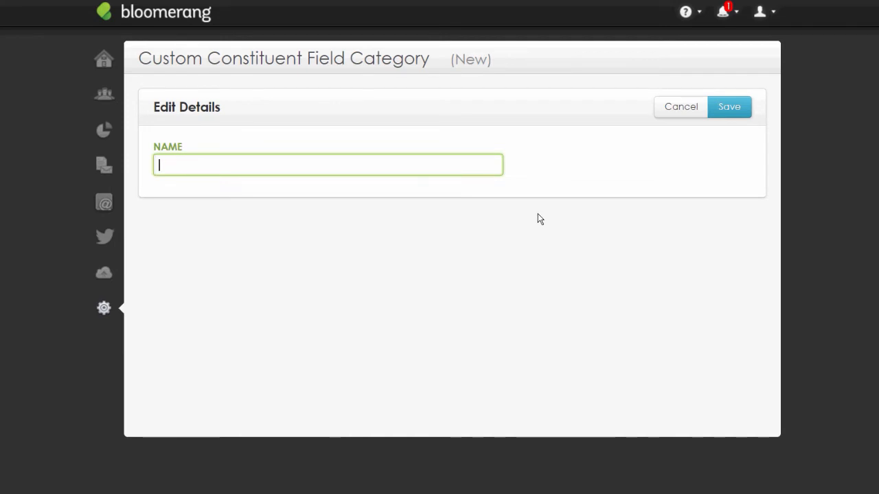
Name the new category 'Additional Information' via autocomplete and save it
{"action": "type", "text": "Addit"}
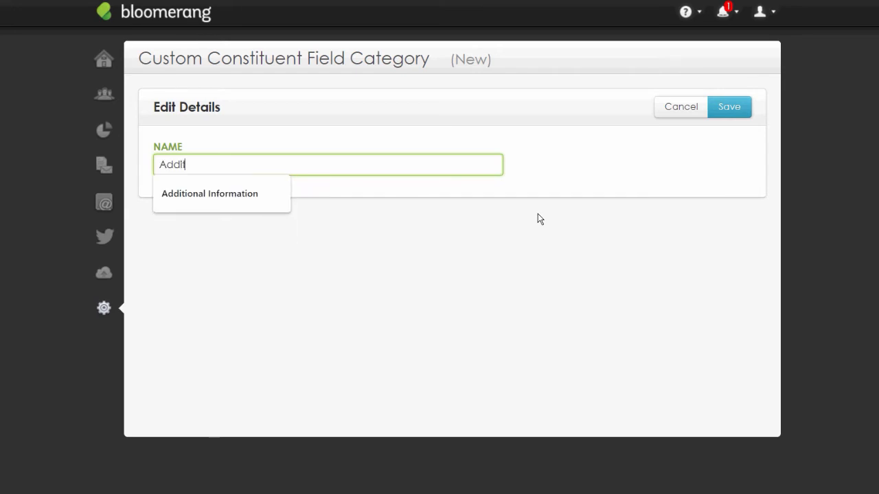
{"action": "key", "text": "Down"}
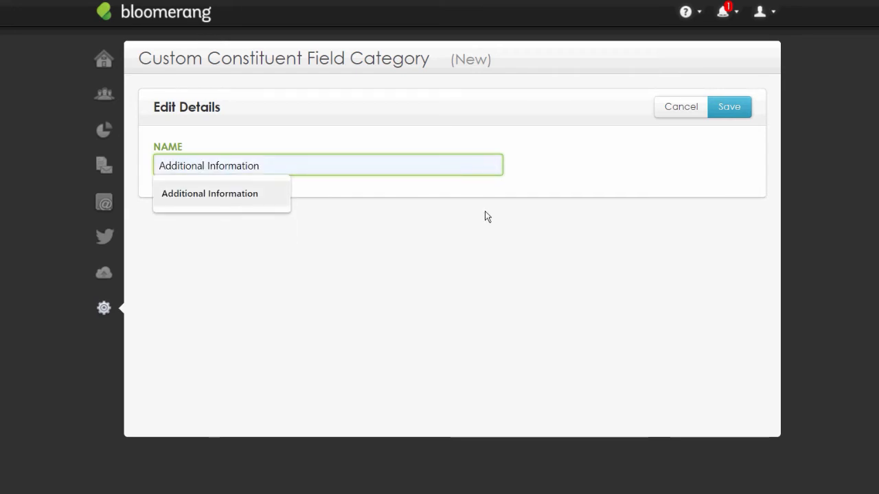
{"action": "key", "text": "Return"}
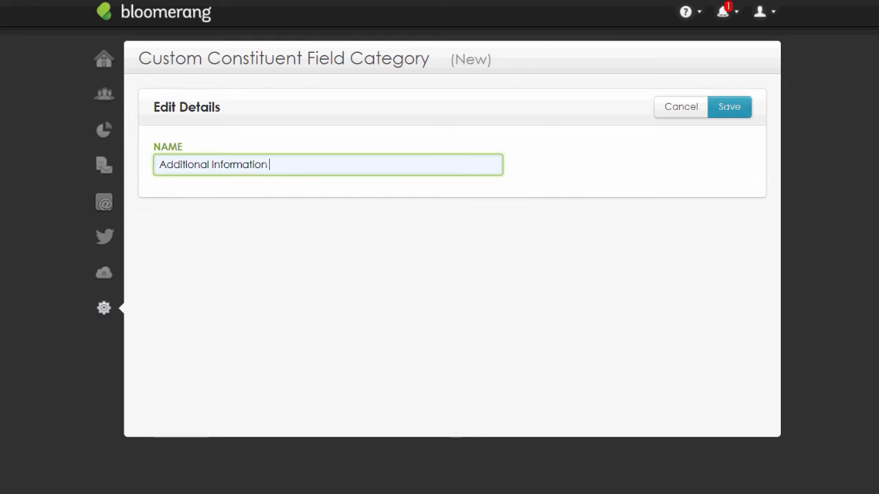
{"action": "left_click", "coordinate": [730, 106]}
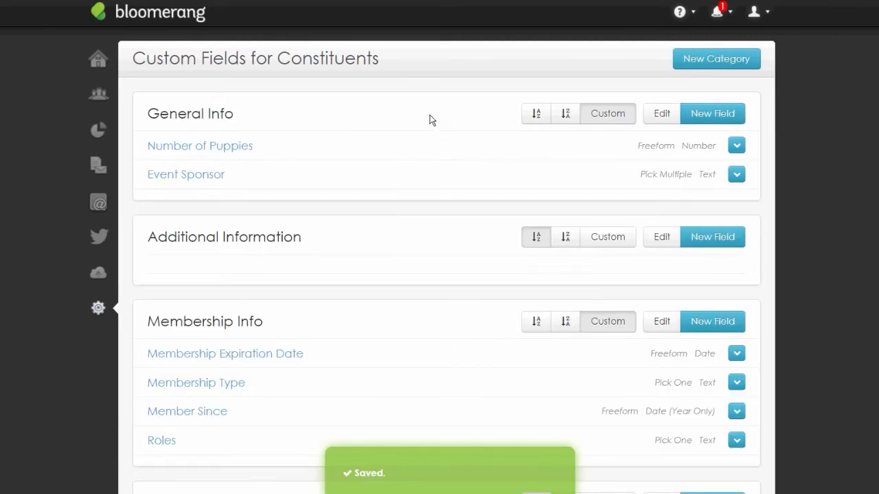
Look over the constituent custom fields list, then start a blank New Field form
{"action": "scroll", "coordinate": [462, 178], "scroll_direction": "down", "scroll_amount": 2}
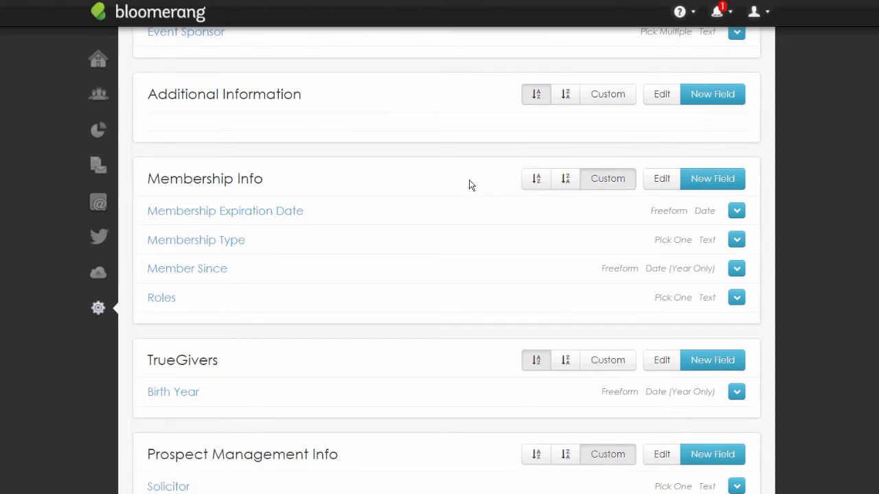
{"action": "scroll", "coordinate": [471, 184], "scroll_direction": "down", "scroll_amount": 2}
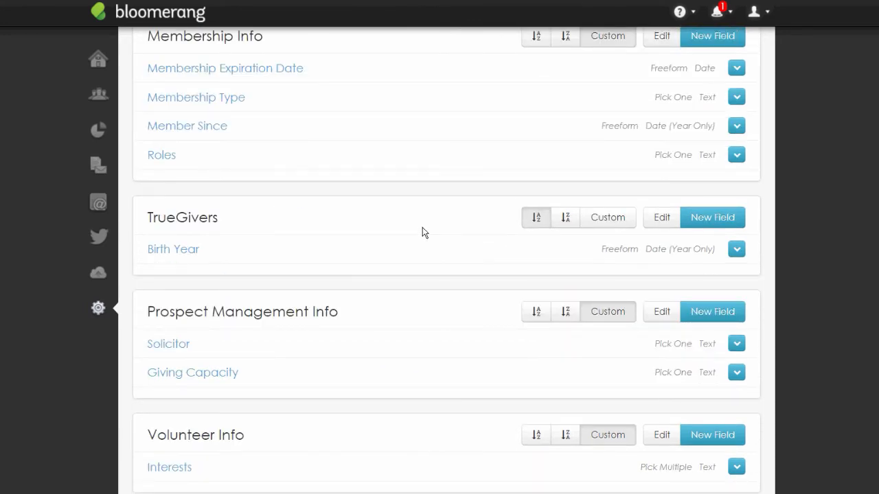
{"action": "scroll", "coordinate": [423, 228], "scroll_direction": "down", "scroll_amount": 2}
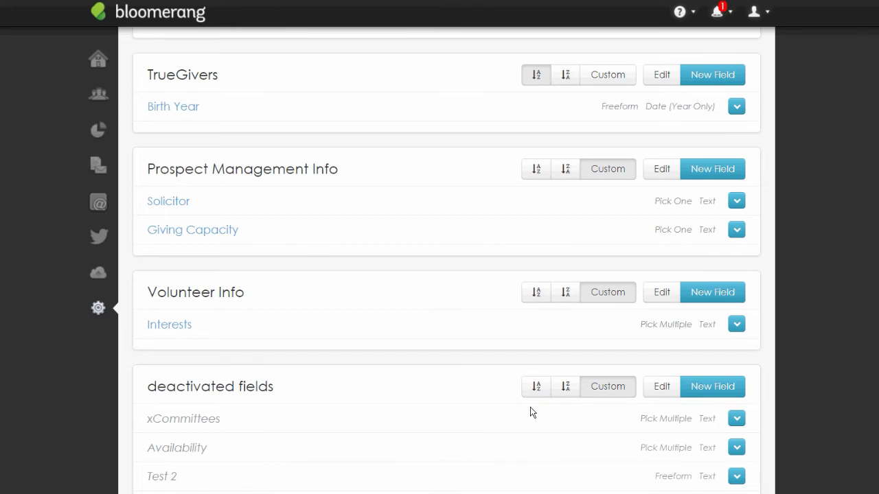
{"action": "scroll", "coordinate": [531, 412], "scroll_direction": "up", "scroll_amount": 6}
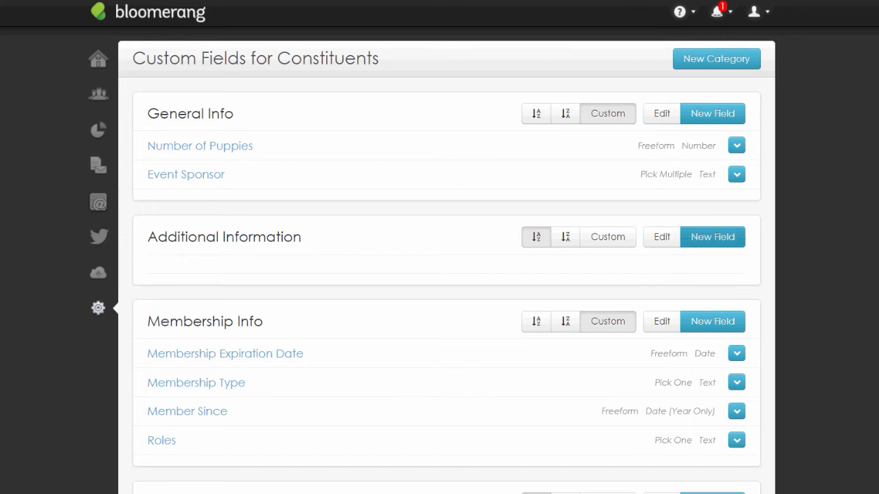
{"action": "left_click", "coordinate": [713, 237]}
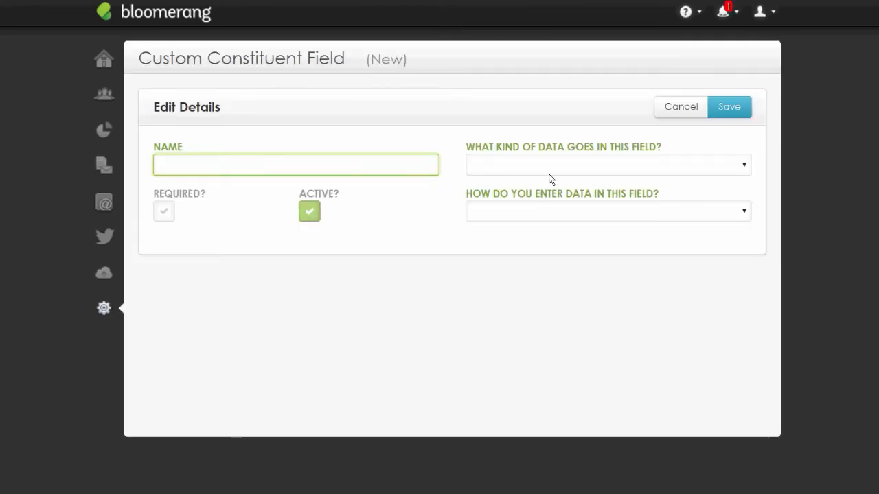
Name the new field 'Attributes' from the autocomplete suggestion, retyping the final 'es'
{"action": "key", "text": "Down"}
{"action": "left_click", "coordinate": [567, 122]}
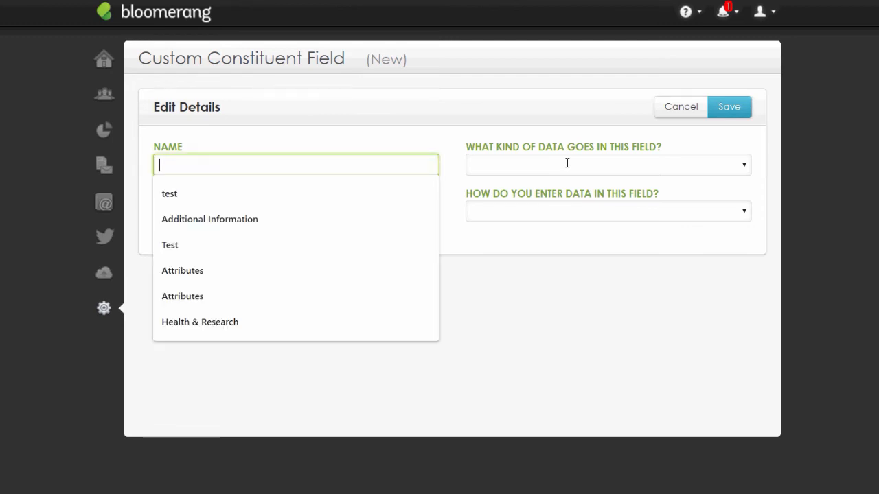
{"action": "left_click", "coordinate": [430, 292]}
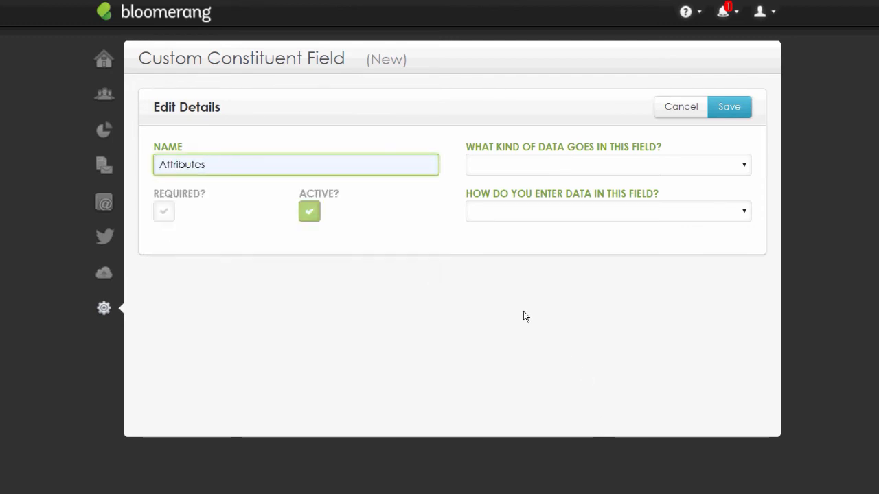
{"action": "key", "text": "BackSpace"}
{"action": "key", "text": "BackSpace"}
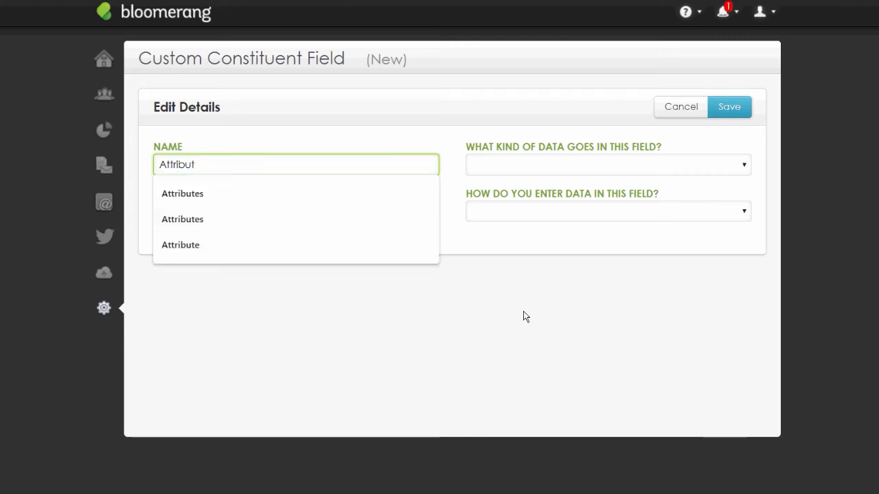
{"action": "type", "text": "es"}
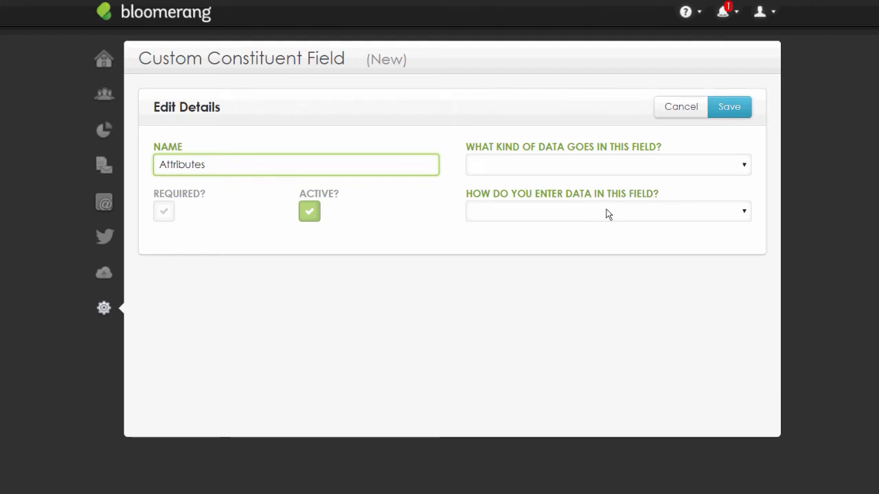
Set the Attributes field's data type to Text and bring up the entry-method choices
{"action": "left_click", "coordinate": [692, 167]}
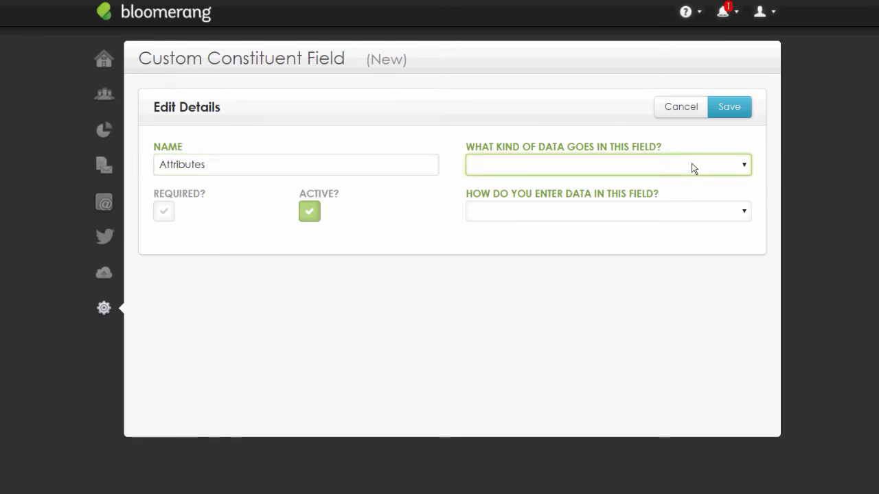
{"action": "left_click", "coordinate": [733, 169]}
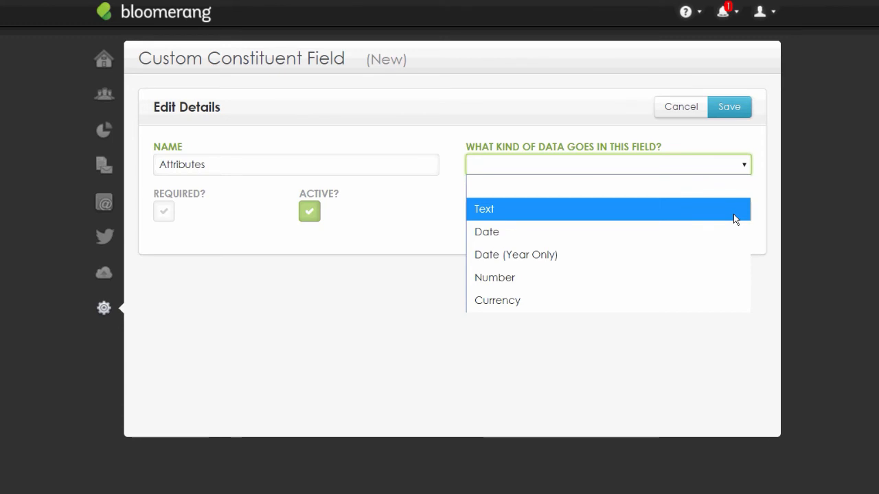
{"action": "left_click", "coordinate": [733, 214]}
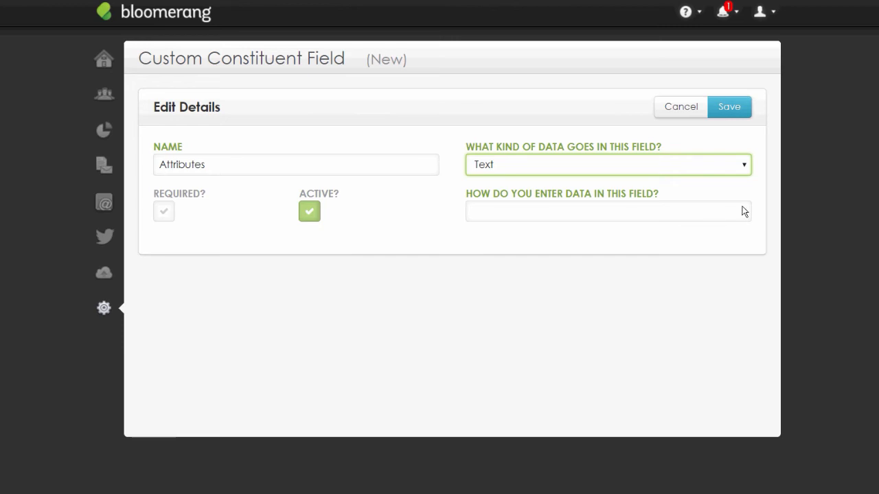
{"action": "left_click", "coordinate": [744, 211]}
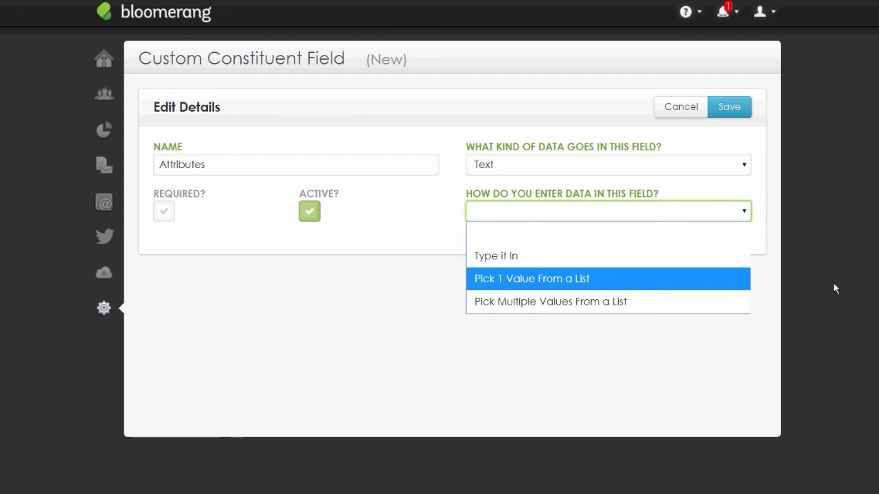
Make the field use Pick Multiple Values From a List and toggle the Required? checkbox
{"action": "key", "text": "Down"}
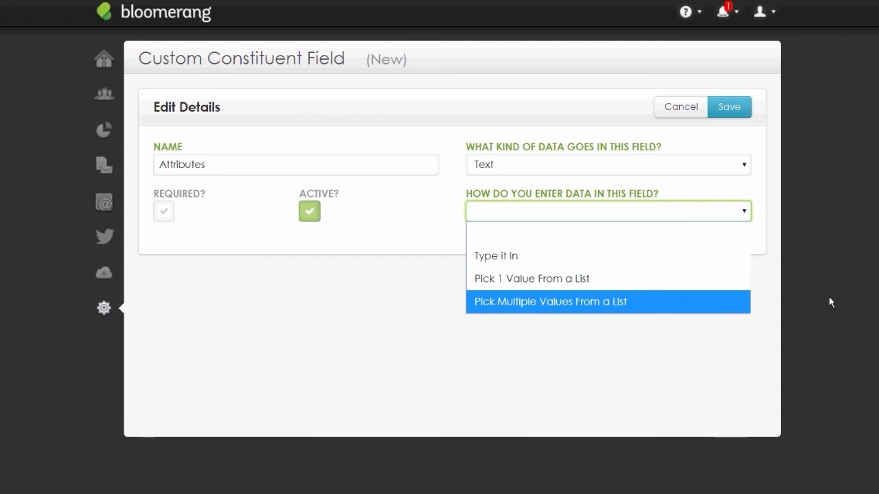
{"action": "key", "text": "Return"}
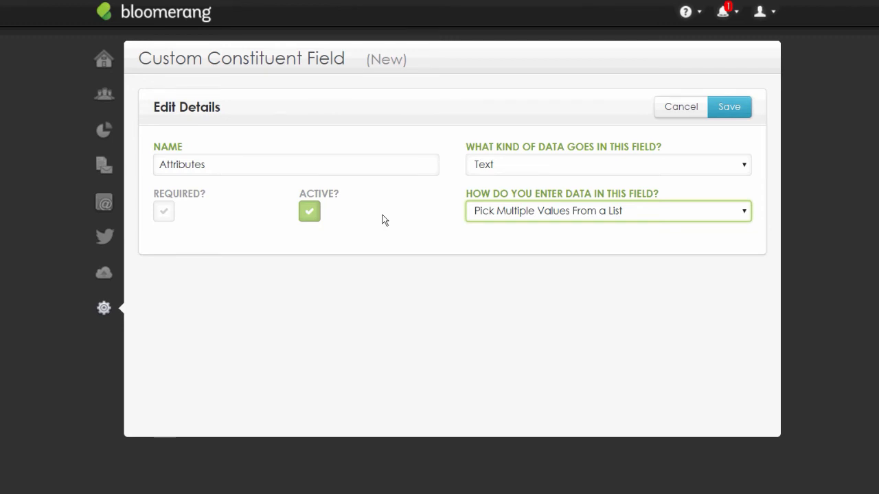
{"action": "left_click", "coordinate": [164, 212]}
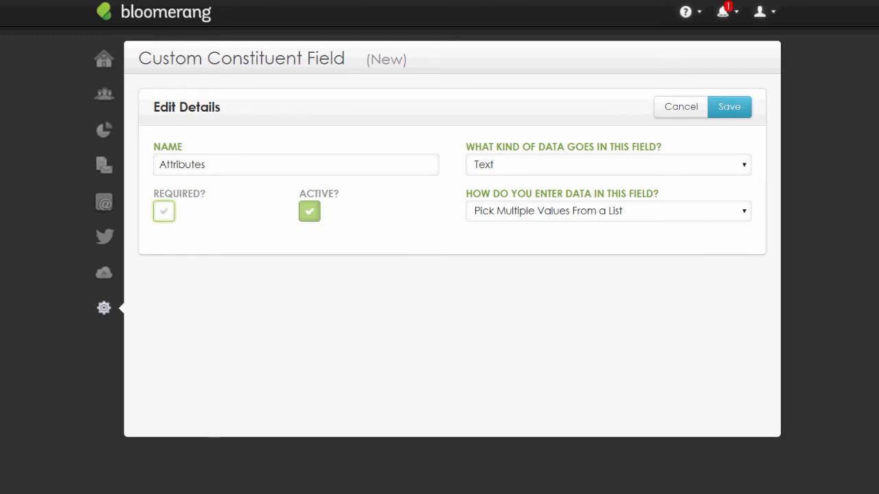
Save the field and add the list values Parent and volunteer
{"action": "left_click", "coordinate": [729, 107]}
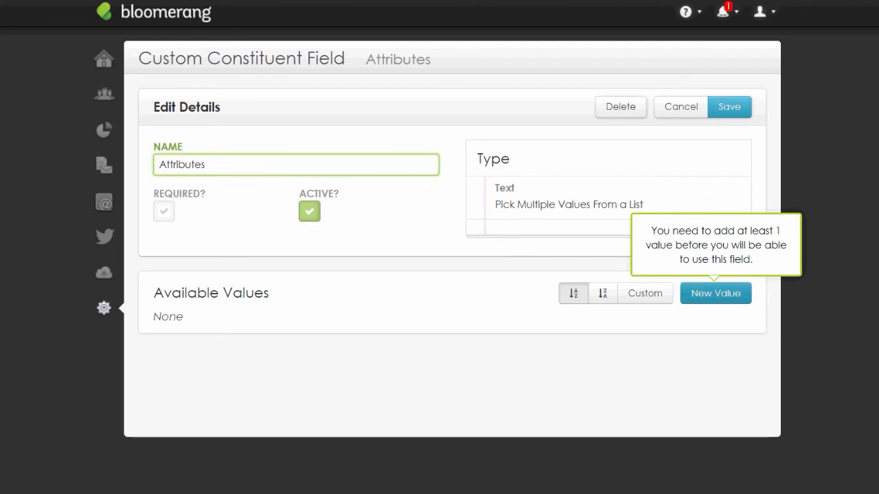
{"action": "left_click", "coordinate": [715, 293]}
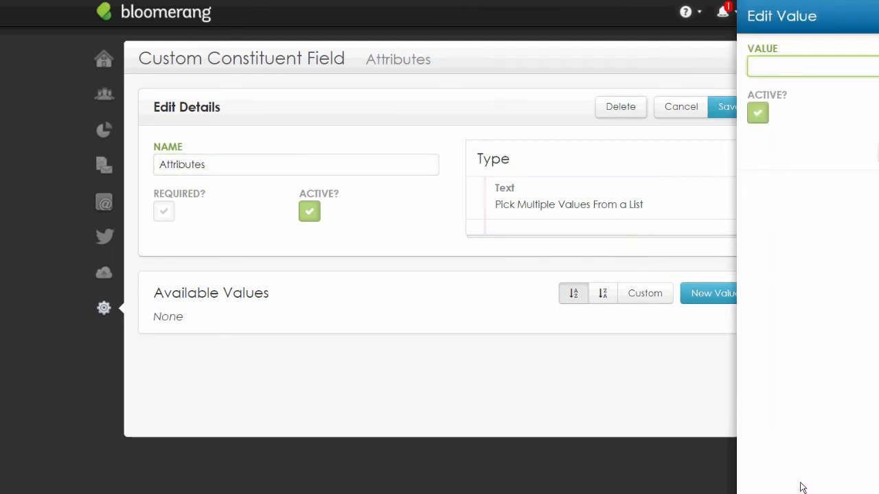
{"action": "type", "text": "Parent"}
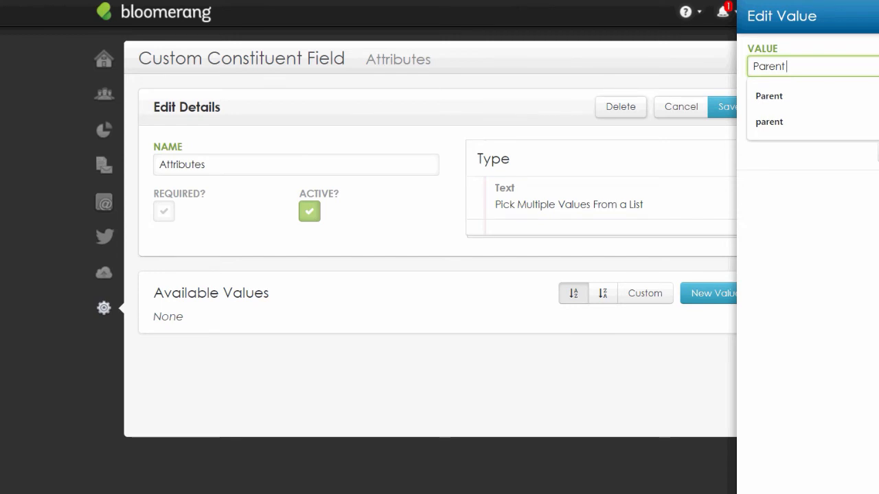
{"action": "key", "text": "Return"}
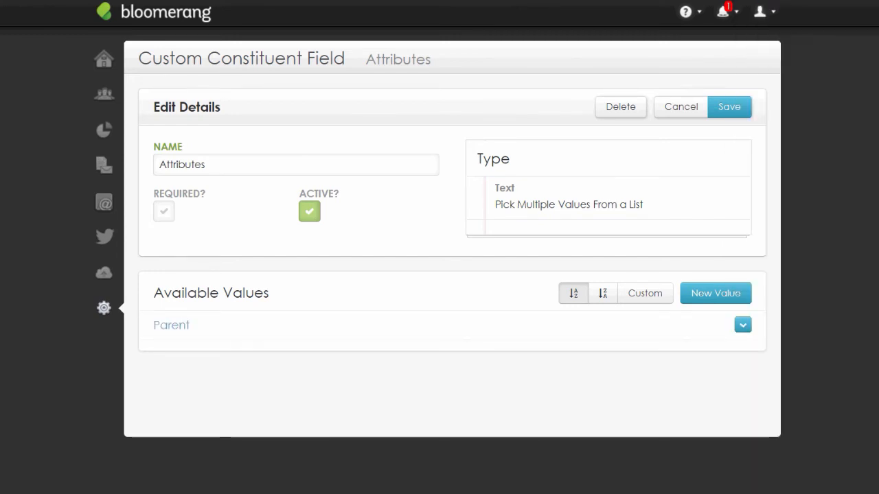
{"action": "left_click", "coordinate": [715, 294]}
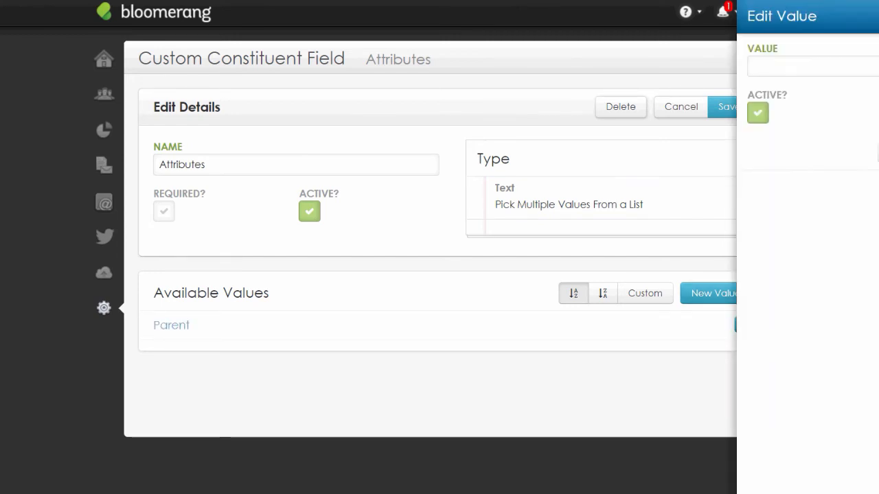
{"action": "type", "text": "volunteer"}
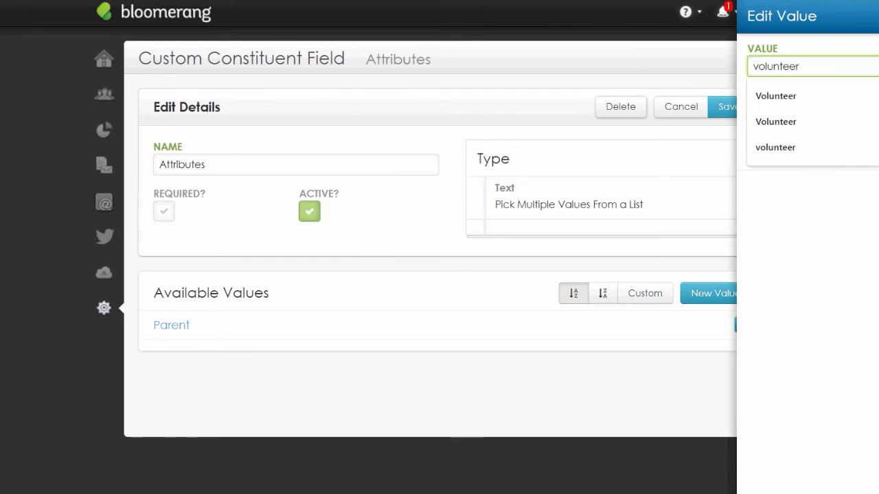
{"action": "key", "text": "Return"}
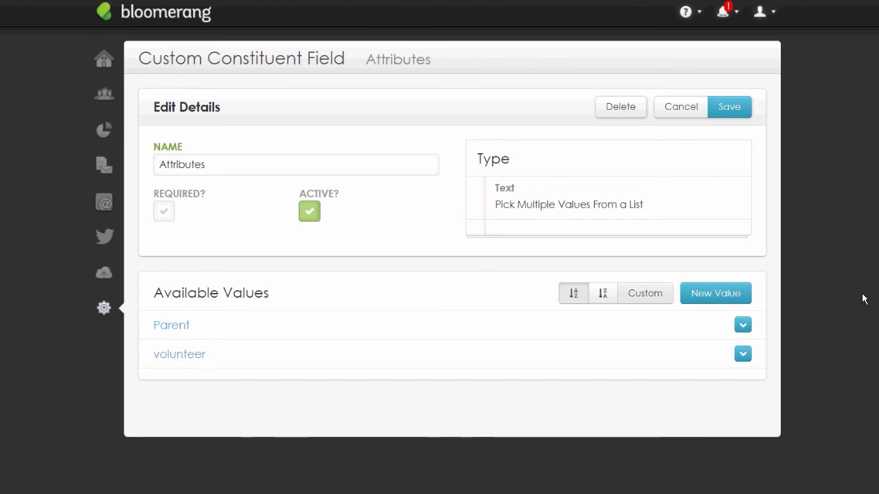
Add the values Prospect and board member, then save the Attributes field
{"action": "left_click", "coordinate": [716, 293]}
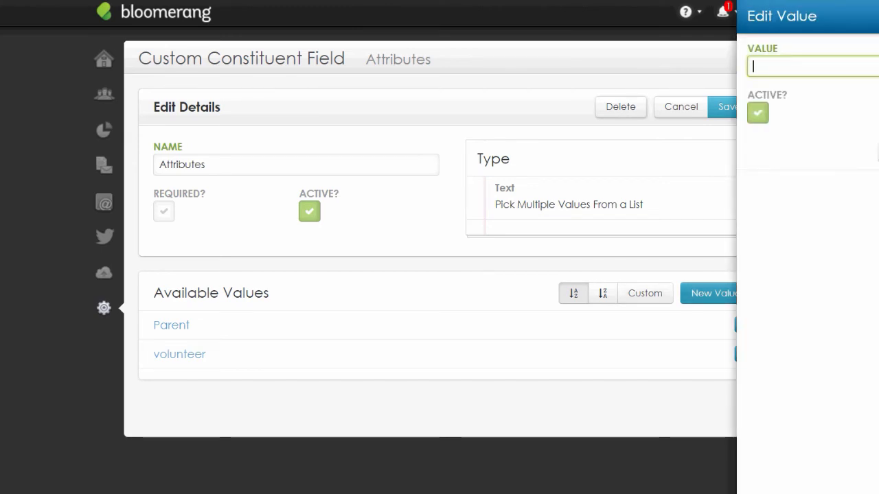
{"action": "type", "text": "prospect"}
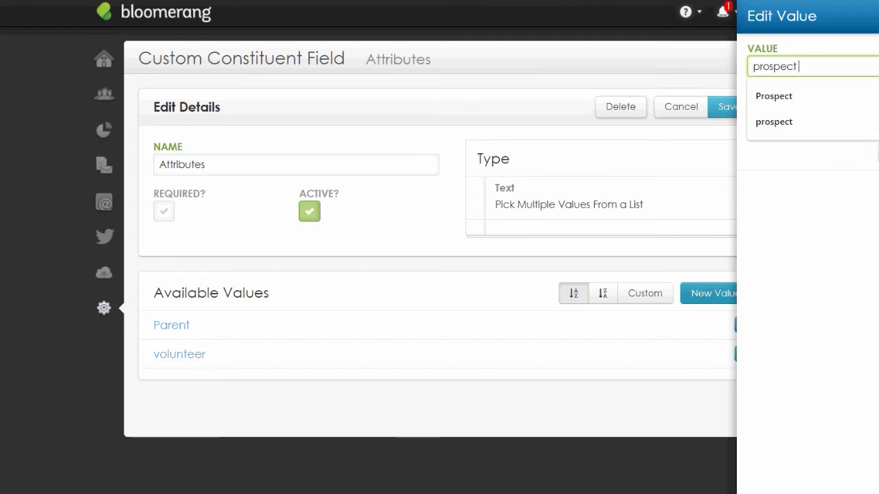
{"action": "key", "text": "Down"}
{"action": "key", "text": "Return"}
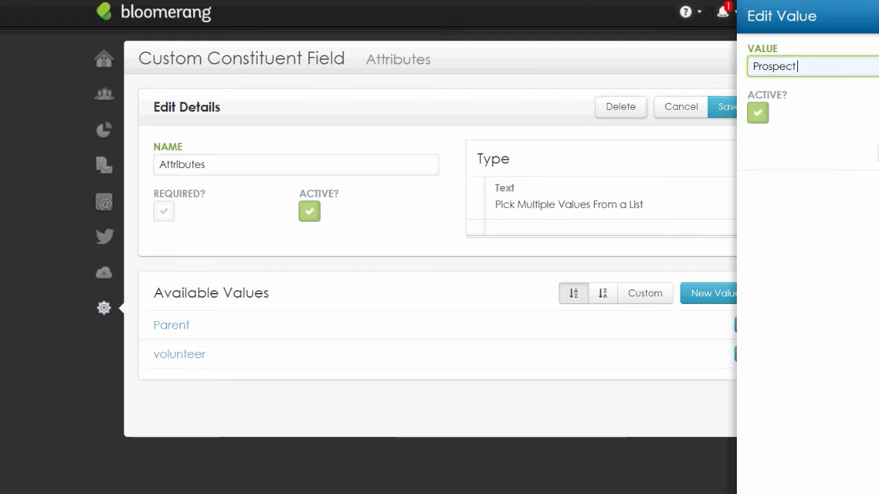
{"action": "key", "text": "Return"}
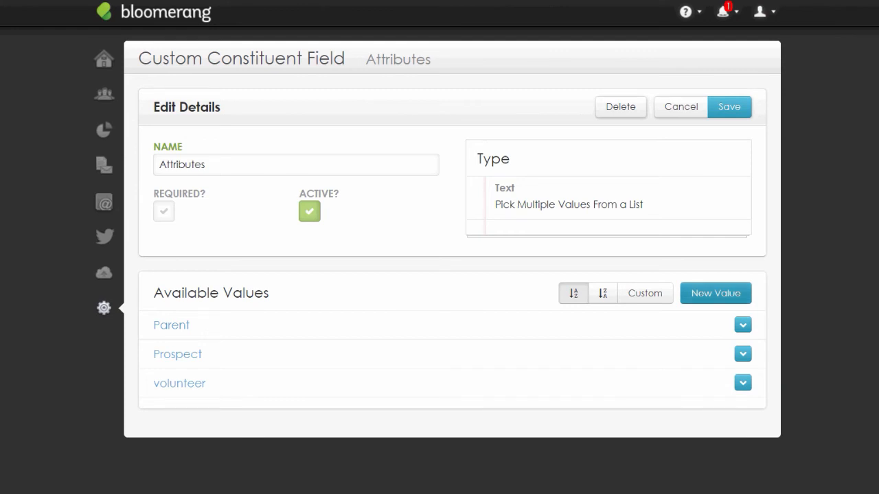
{"action": "left_click", "coordinate": [715, 293]}
{"action": "type", "text": "boared"}
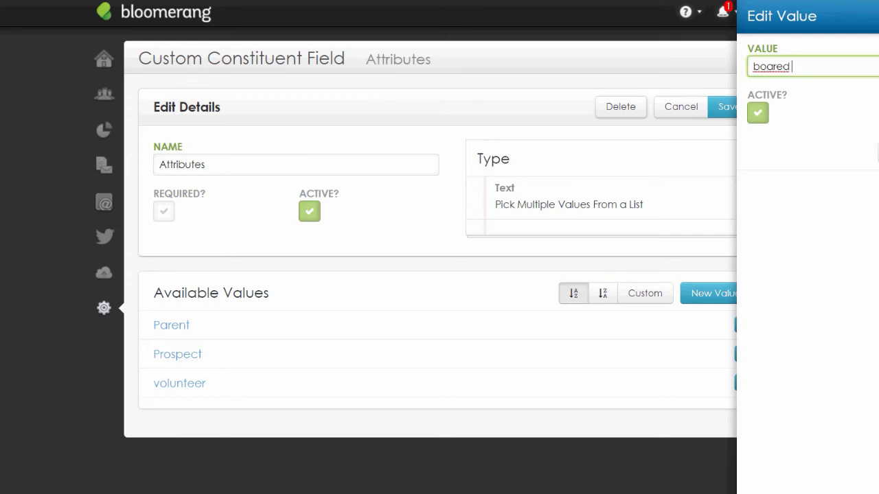
{"action": "key", "text": "BackSpace"}
{"action": "key", "text": "BackSpace"}
{"action": "key", "text": "Down"}
{"action": "key", "text": "Down"}
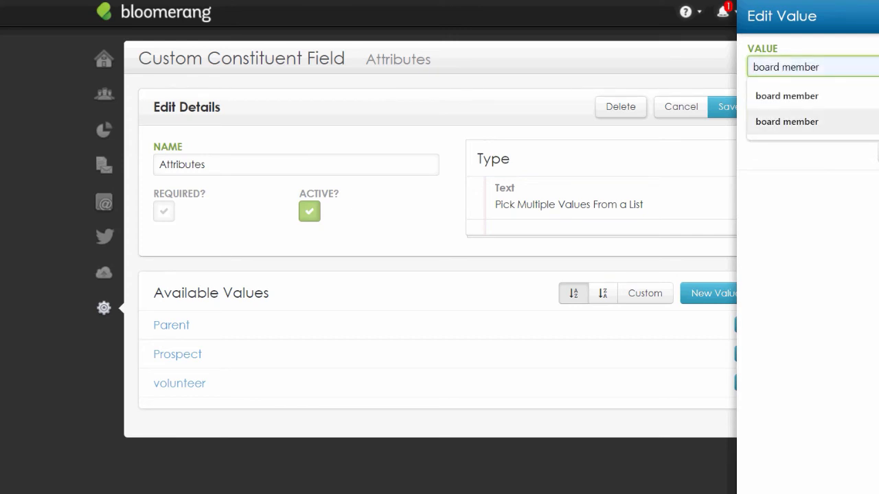
{"action": "key", "text": "Return"}
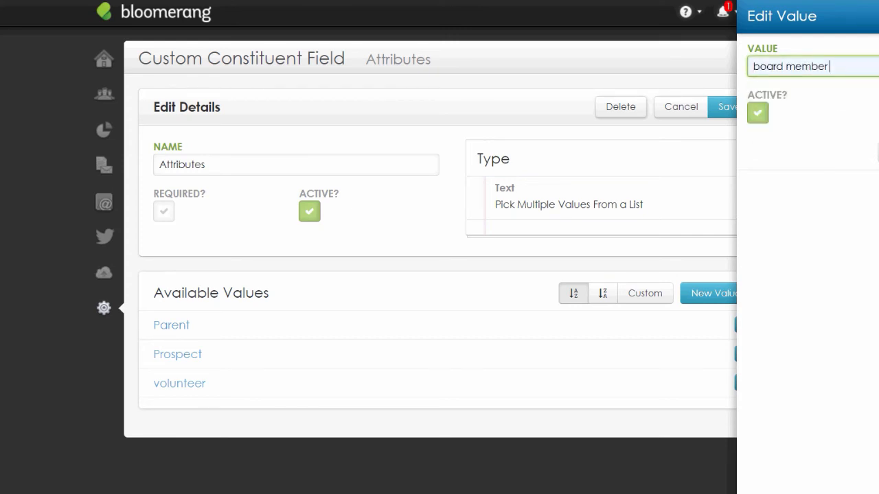
{"action": "key", "text": "Return"}
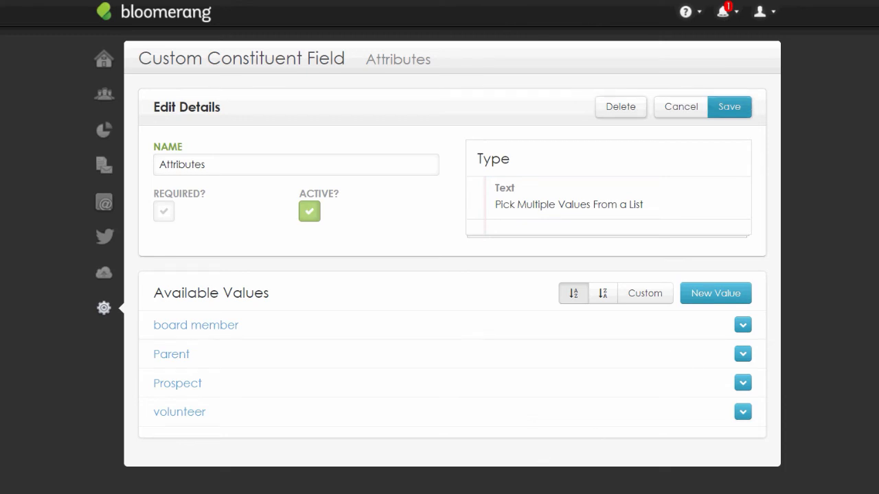
{"action": "left_click", "coordinate": [729, 107]}
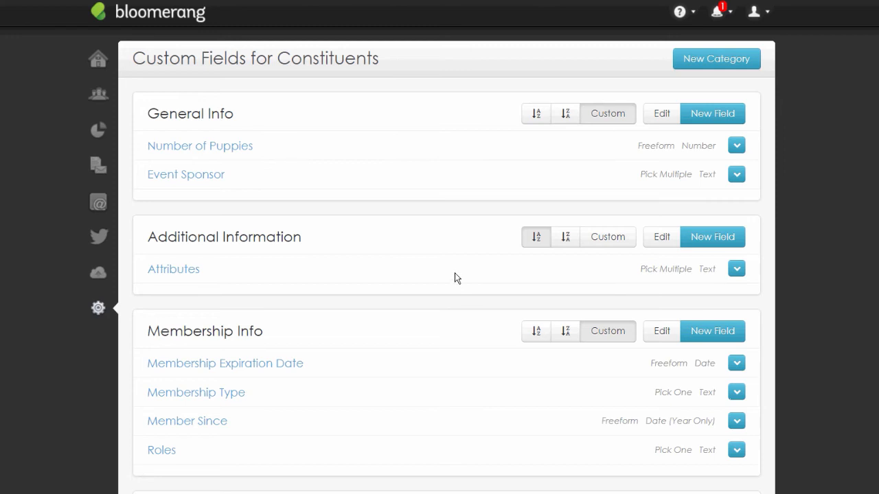
Move the Attributes field back into the Additional Information category
{"action": "left_click_drag", "start_coordinate": [454, 272], "coordinate": [486, 419]}
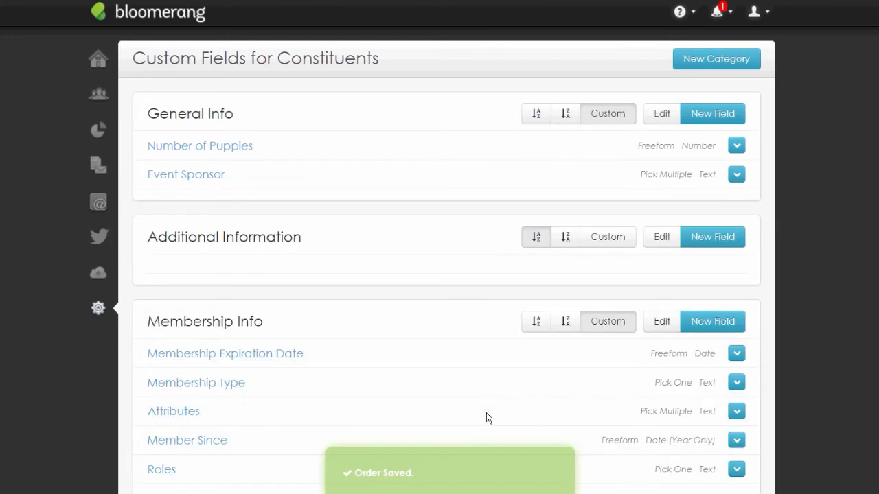
{"action": "scroll", "coordinate": [485, 414], "scroll_direction": "down", "scroll_amount": 2}
{"action": "scroll", "coordinate": [483, 415], "scroll_direction": "up", "scroll_amount": 3}
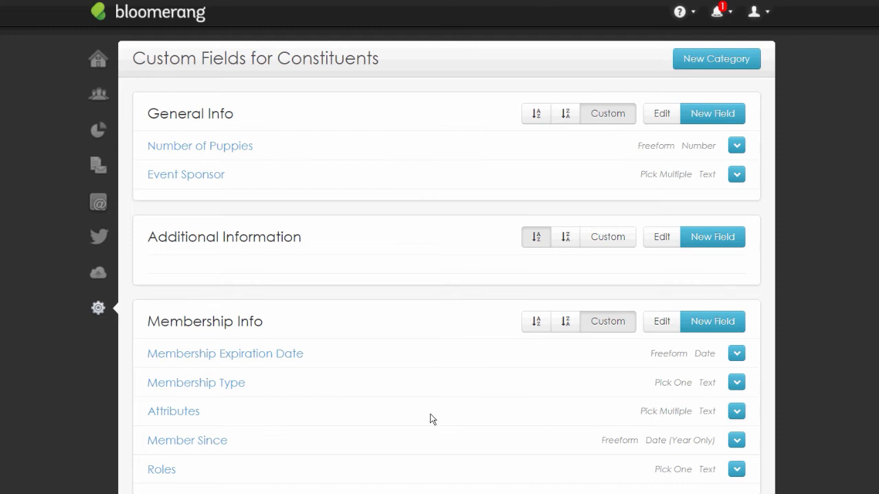
{"action": "left_click_drag", "start_coordinate": [439, 412], "coordinate": [458, 278]}
{"action": "left_click_drag", "start_coordinate": [402, 419], "coordinate": [379, 256]}
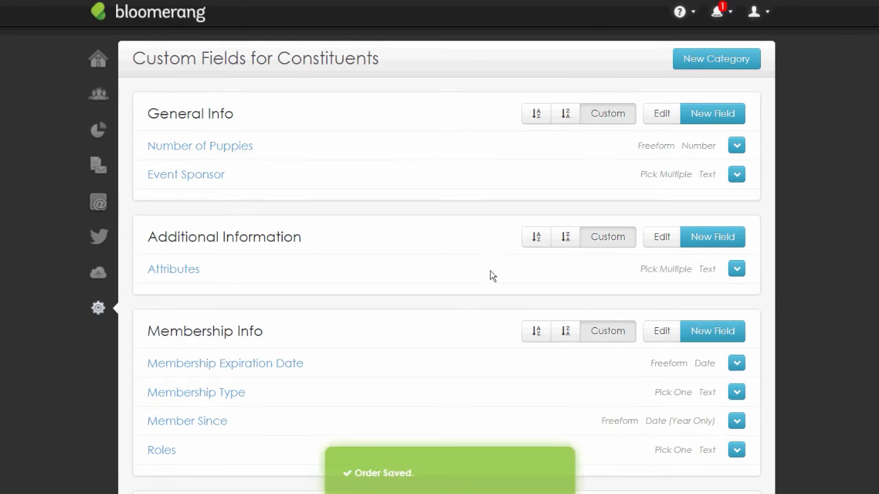
Place Membership Type above Membership Expiration Date, and Additional Information and Membership Info above General Info
{"action": "left_click_drag", "start_coordinate": [438, 393], "coordinate": [434, 367]}
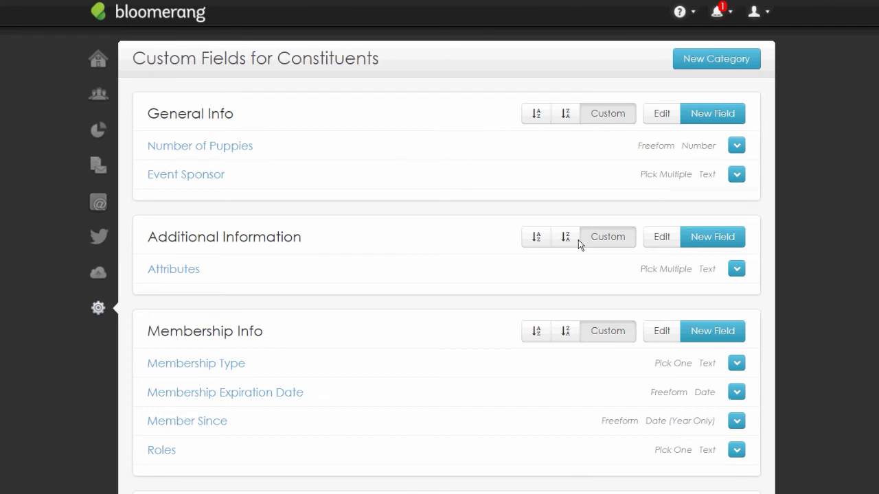
{"action": "left_click_drag", "start_coordinate": [579, 240], "coordinate": [586, 116]}
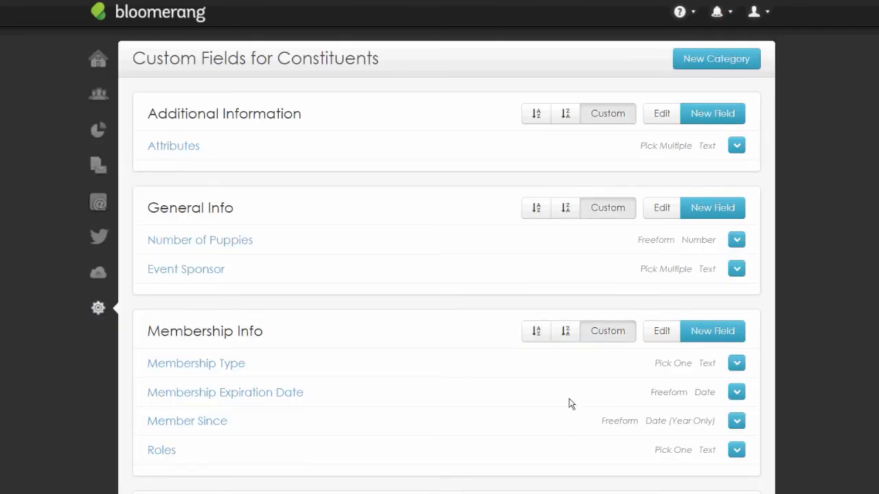
{"action": "left_click_drag", "start_coordinate": [563, 337], "coordinate": [567, 212]}
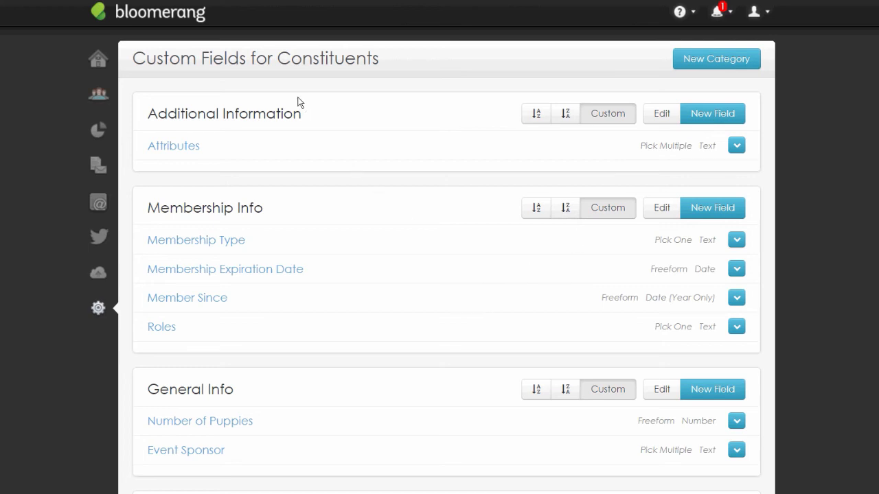
Search constituents by the first name and open the first matching record
{"action": "left_click", "coordinate": [98, 94]}
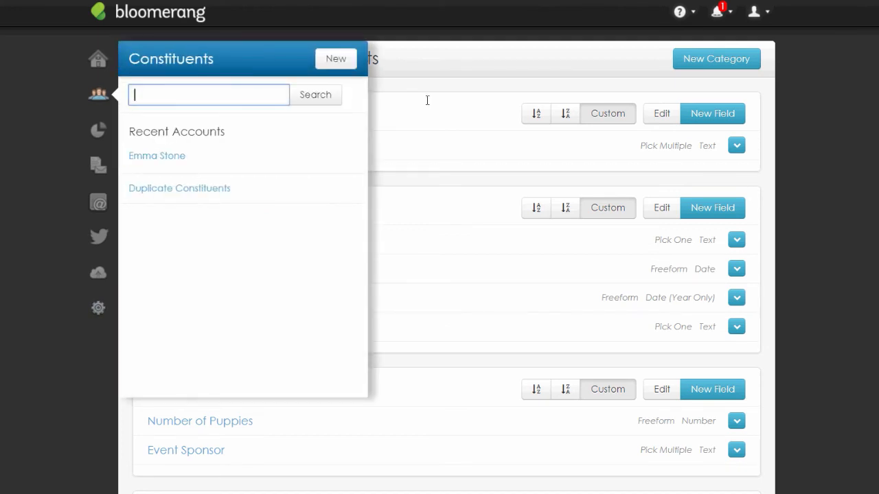
{"action": "type", "text": "emma"}
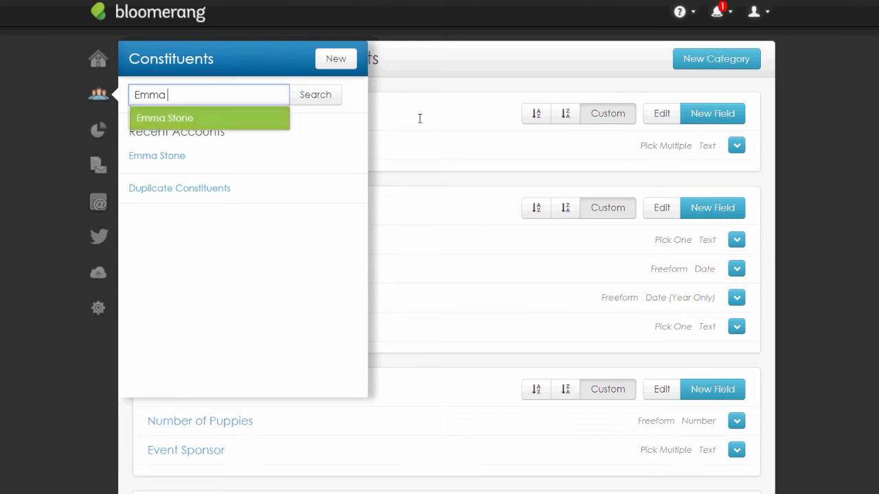
{"action": "key", "text": "Return"}
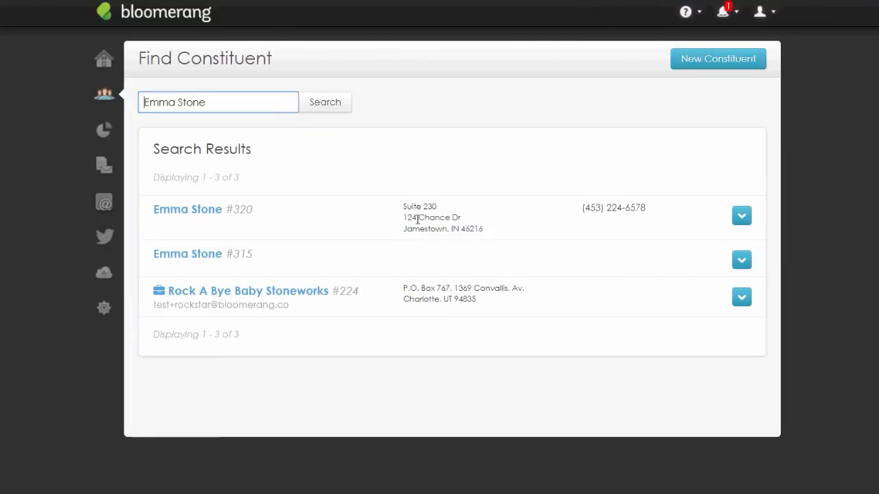
{"action": "key", "text": "Tab"}
{"action": "key", "text": "Tab"}
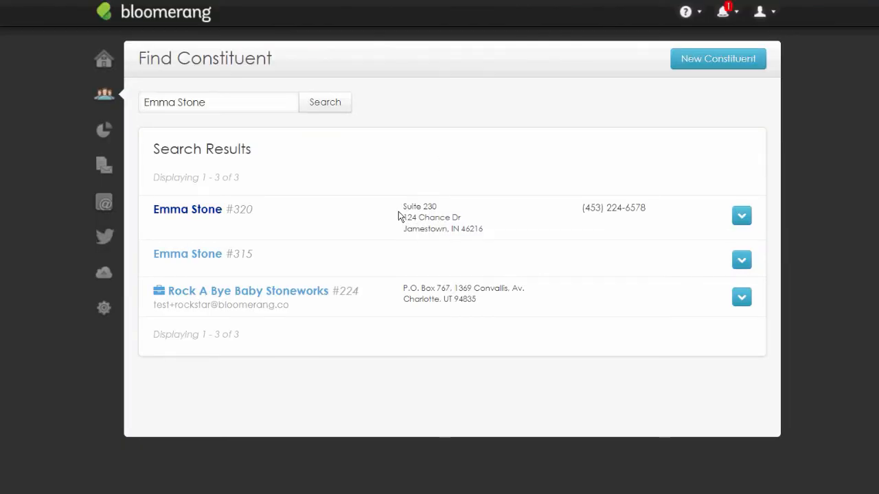
{"action": "key", "text": "Return"}
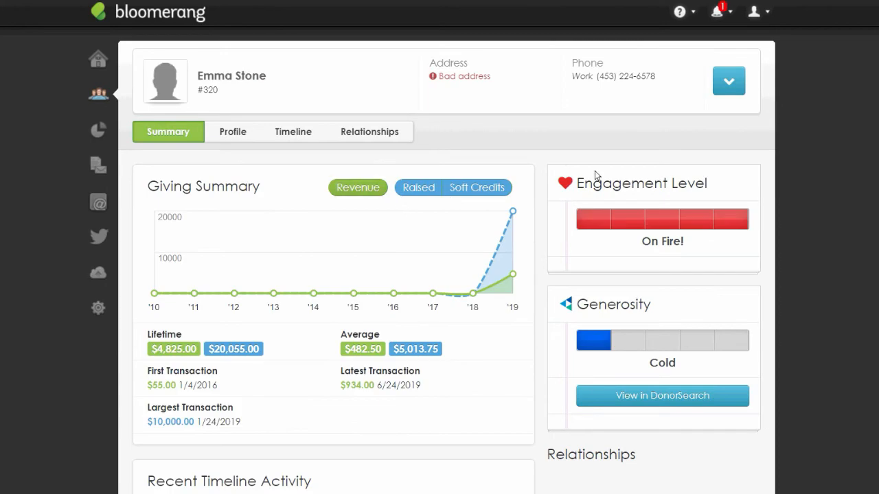
Review the constituent's profile sections down to the custom fields, then begin editing the profile
{"action": "scroll", "coordinate": [412, 203], "scroll_direction": "down", "scroll_amount": 1}
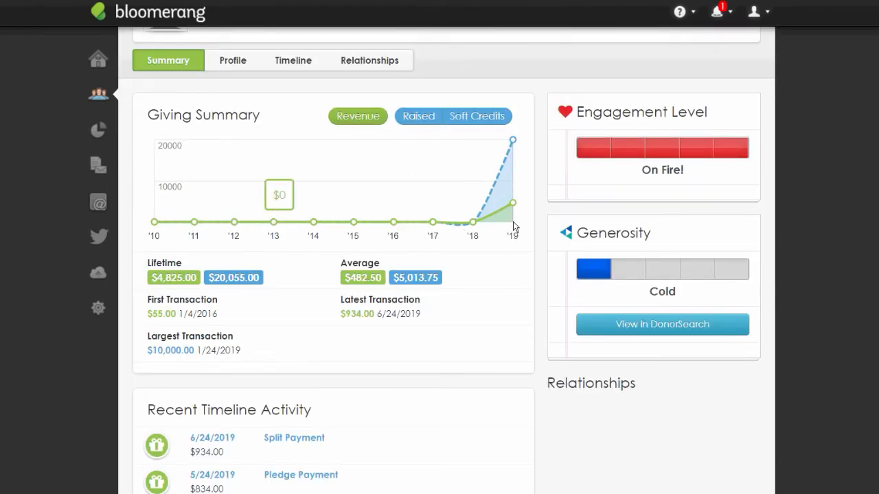
{"action": "scroll", "coordinate": [513, 221], "scroll_direction": "up", "scroll_amount": 1}
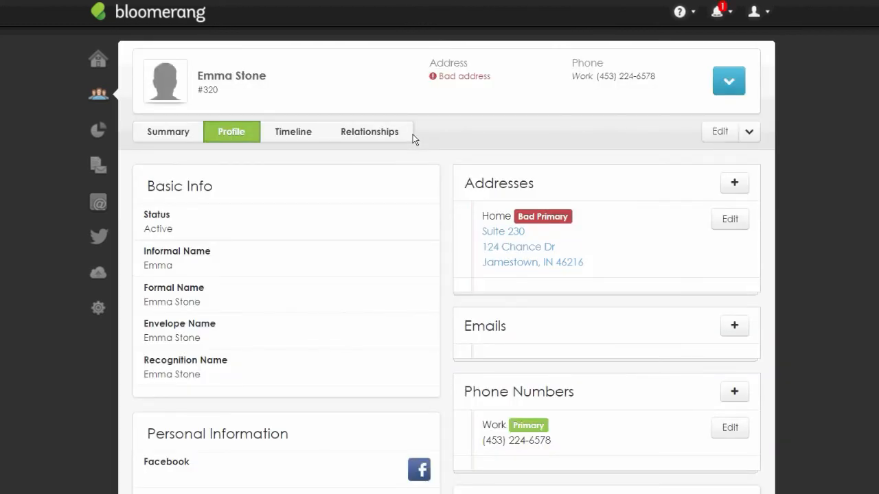
{"action": "scroll", "coordinate": [434, 208], "scroll_direction": "down", "scroll_amount": 1}
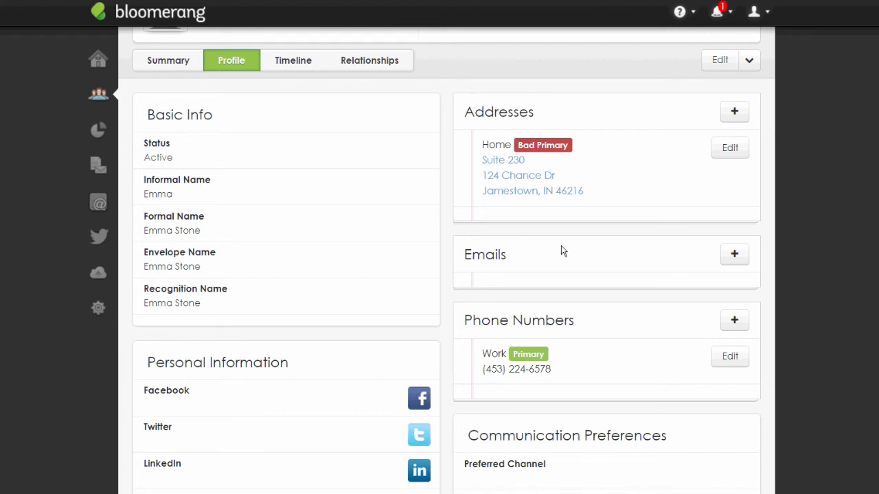
{"action": "scroll", "coordinate": [561, 246], "scroll_direction": "down", "scroll_amount": 5}
{"action": "scroll", "coordinate": [561, 251], "scroll_direction": "down", "scroll_amount": 1}
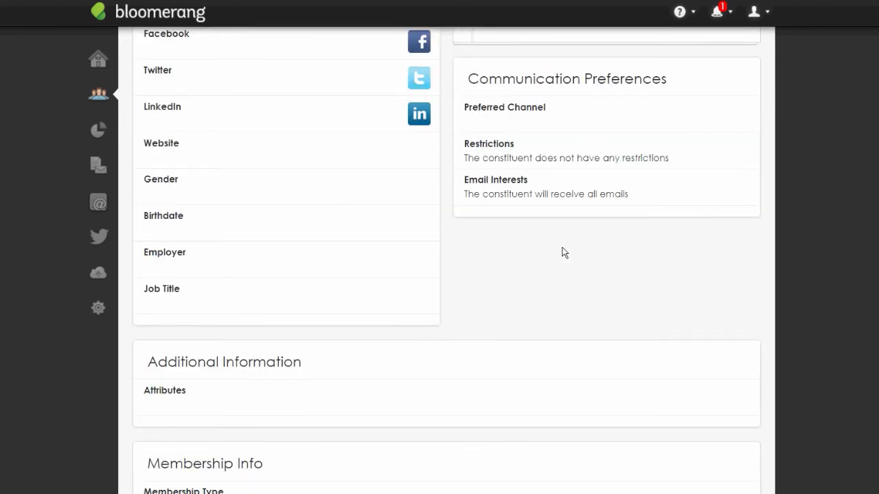
{"action": "scroll", "coordinate": [562, 252], "scroll_direction": "down", "scroll_amount": 2}
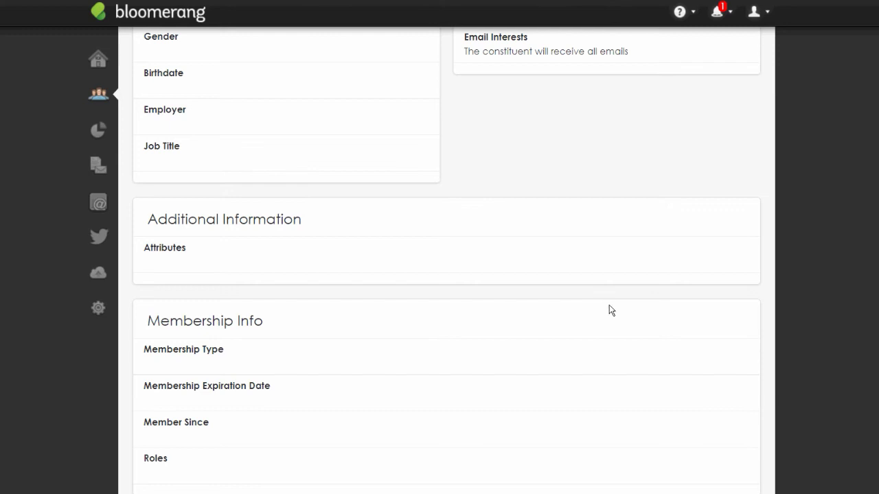
{"action": "scroll", "coordinate": [606, 336], "scroll_direction": "down", "scroll_amount": 1}
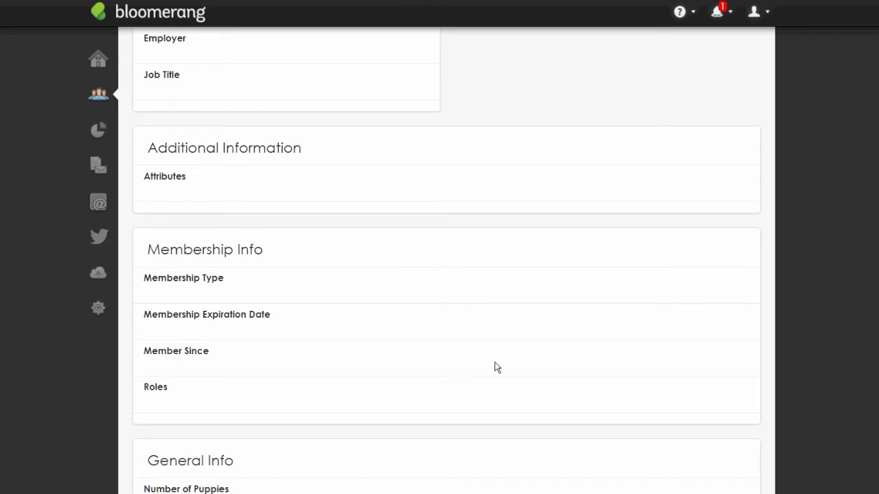
{"action": "scroll", "coordinate": [629, 330], "scroll_direction": "down", "scroll_amount": 3}
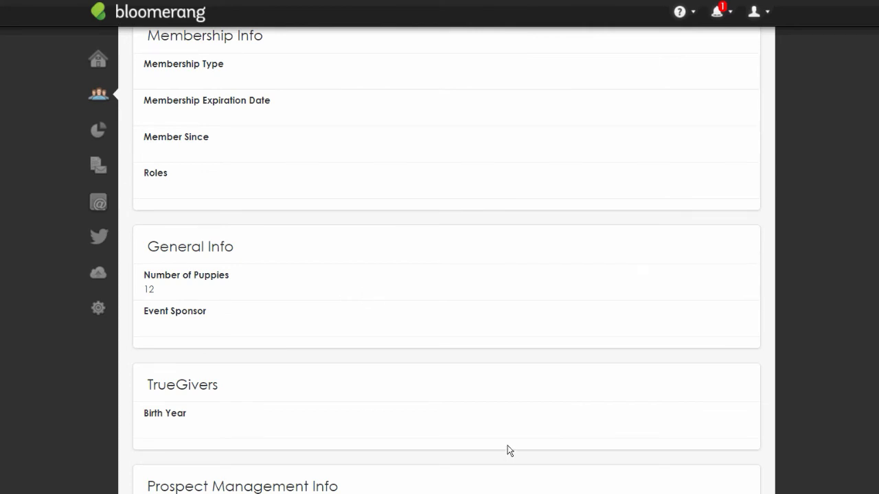
{"action": "scroll", "coordinate": [510, 447], "scroll_direction": "down", "scroll_amount": 5}
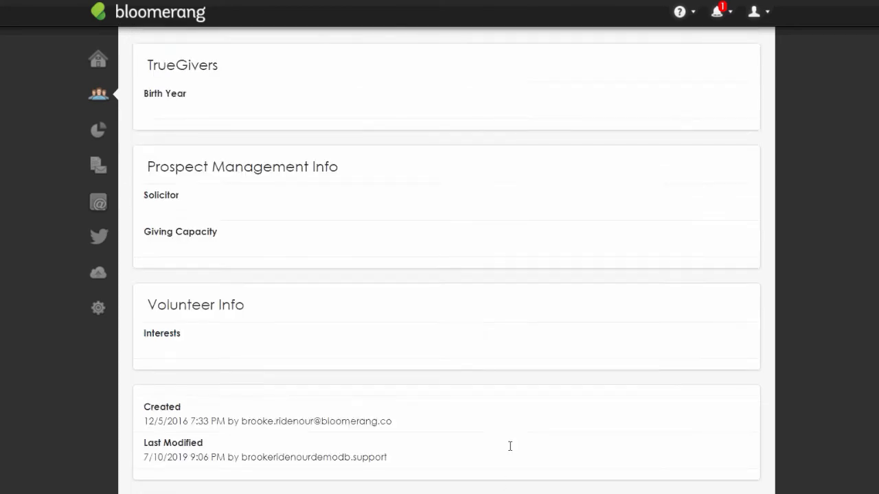
{"action": "scroll", "coordinate": [510, 446], "scroll_direction": "up", "scroll_amount": 15}
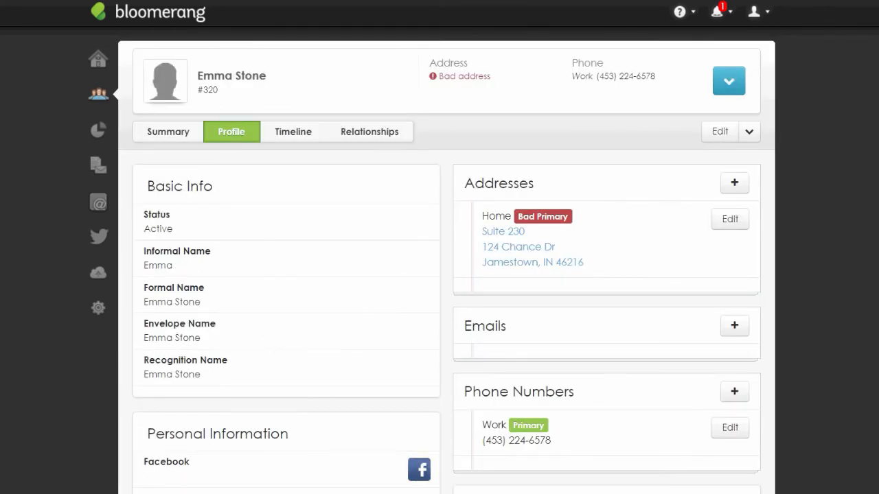
{"action": "left_click", "coordinate": [719, 131]}
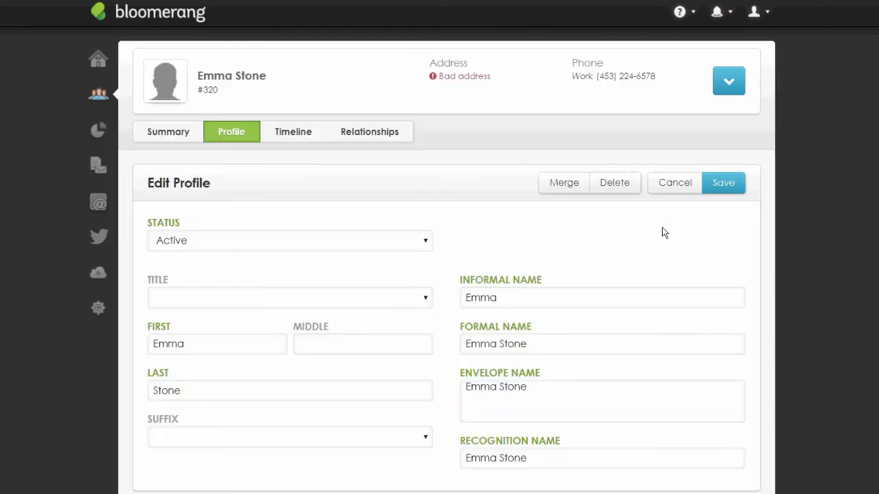
Set the constituent's Attributes to board member and volunteer, clearing Parent and Prospect
{"action": "scroll", "coordinate": [663, 232], "scroll_direction": "down", "scroll_amount": 8}
{"action": "scroll", "coordinate": [664, 233], "scroll_direction": "up", "scroll_amount": 1}
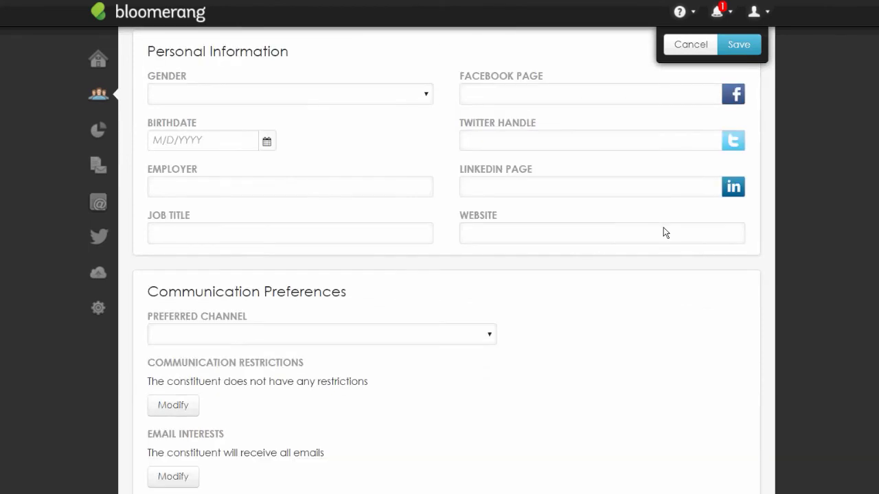
{"action": "scroll", "coordinate": [663, 233], "scroll_direction": "down", "scroll_amount": 2}
{"action": "scroll", "coordinate": [664, 233], "scroll_direction": "down", "scroll_amount": 4}
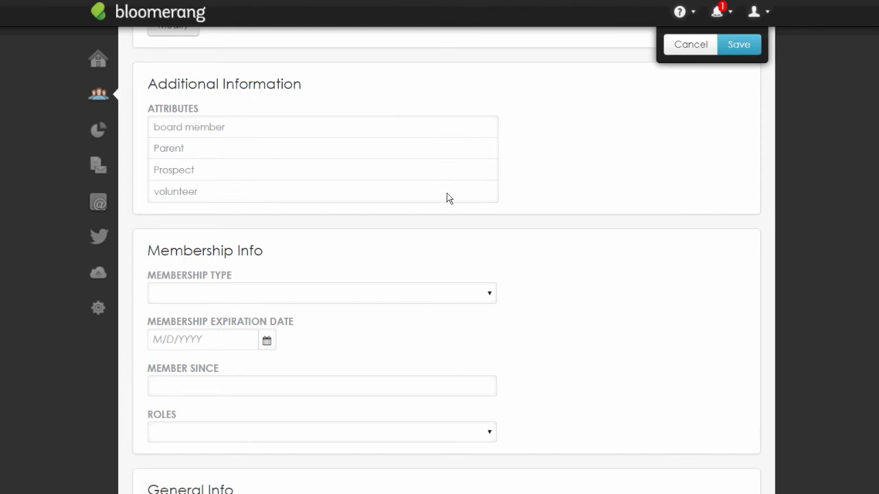
{"action": "left_click", "coordinate": [452, 128]}
{"action": "left_click", "coordinate": [452, 149]}
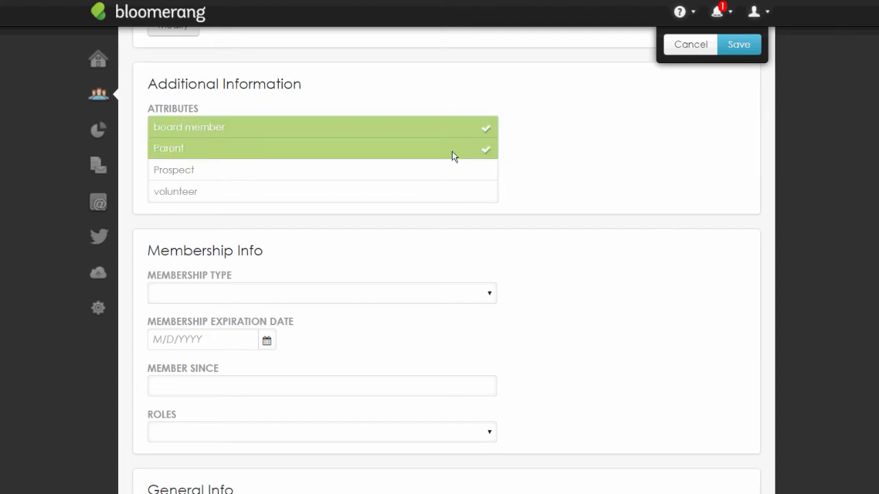
{"action": "left_click", "coordinate": [452, 171]}
{"action": "left_click", "coordinate": [452, 194]}
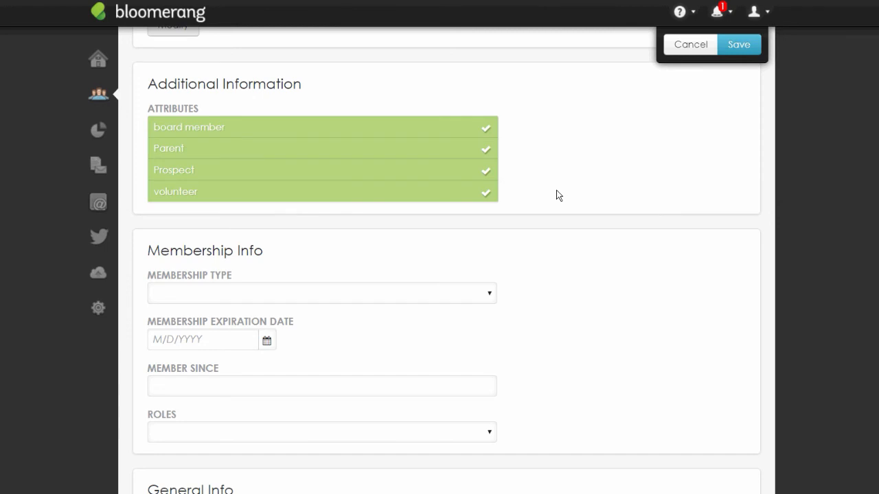
{"action": "left_click", "coordinate": [514, 171]}
{"action": "left_click", "coordinate": [514, 148]}
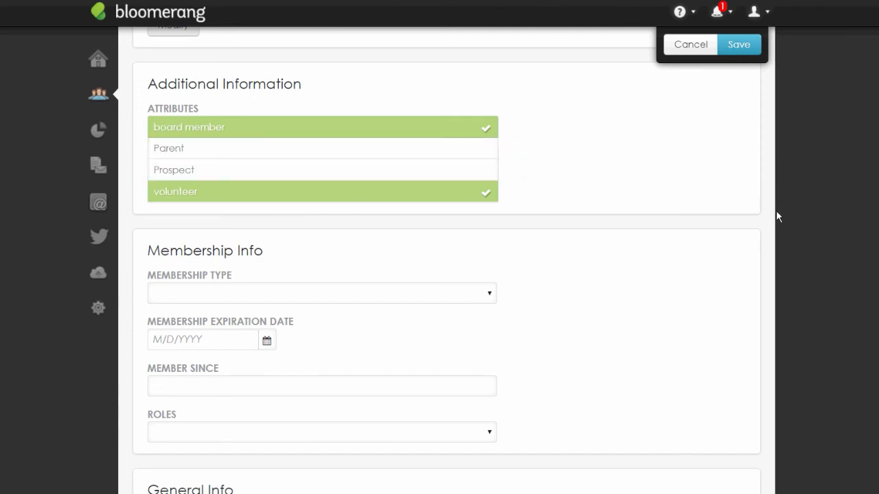
{"action": "scroll", "coordinate": [779, 199], "scroll_direction": "down", "scroll_amount": 1}
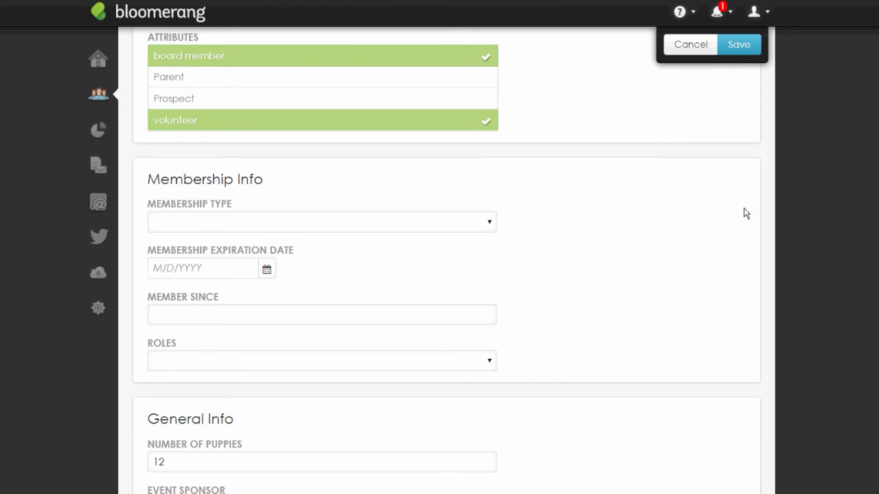
{"action": "scroll", "coordinate": [746, 214], "scroll_direction": "down", "scroll_amount": 1}
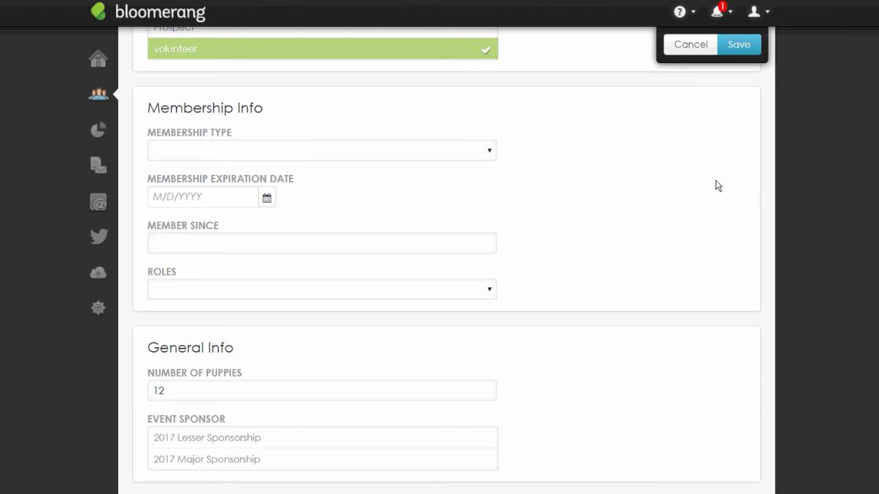
Set the Membership Type to Platinum, replacing the initial Gold choice
{"action": "left_click", "coordinate": [323, 151]}
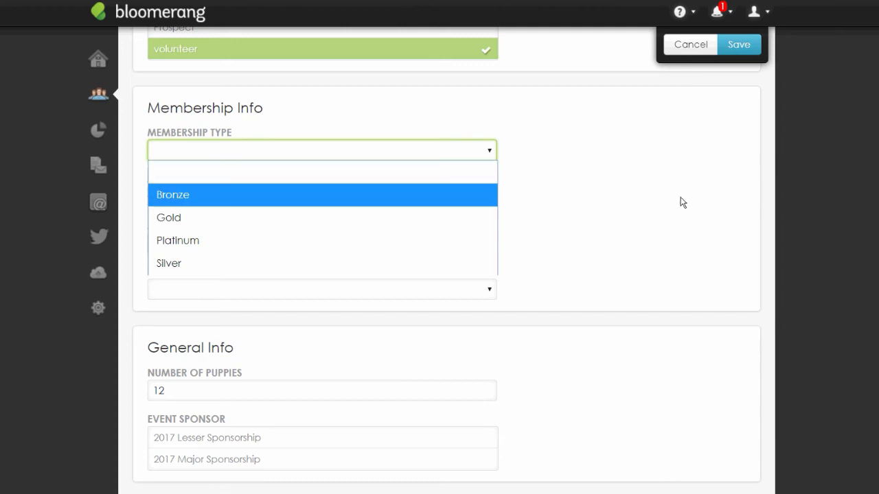
{"action": "left_click", "coordinate": [616, 230]}
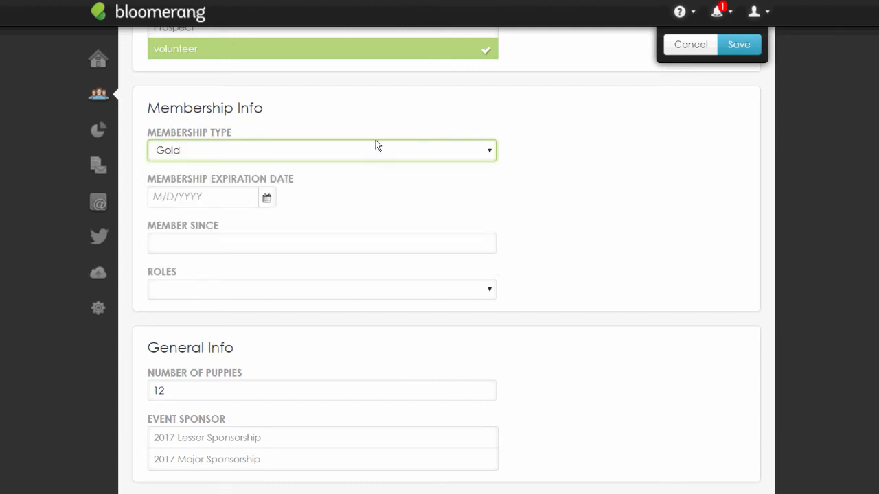
{"action": "left_click", "coordinate": [555, 150]}
{"action": "left_click", "coordinate": [538, 242]}
Enter 09/15/98 as the Membership Expiration Date
{"action": "key", "text": "Tab"}
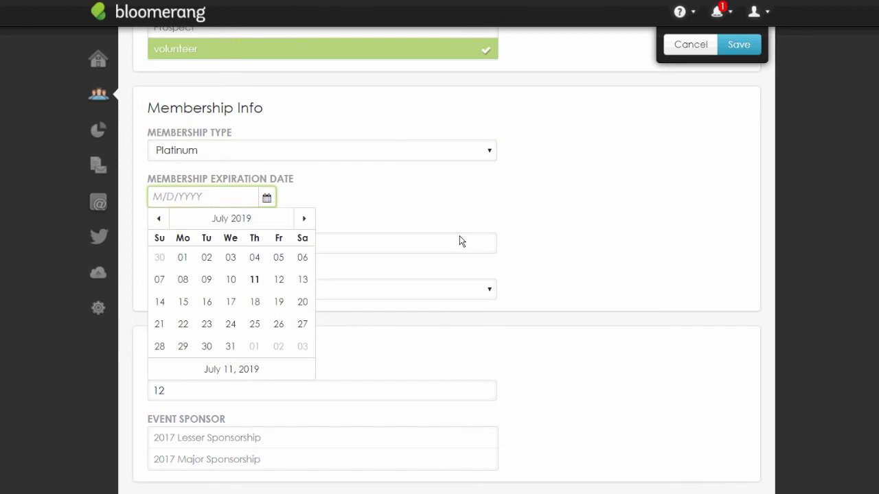
{"action": "key", "text": "Tab"}
{"action": "key", "text": "shift+Tab"}
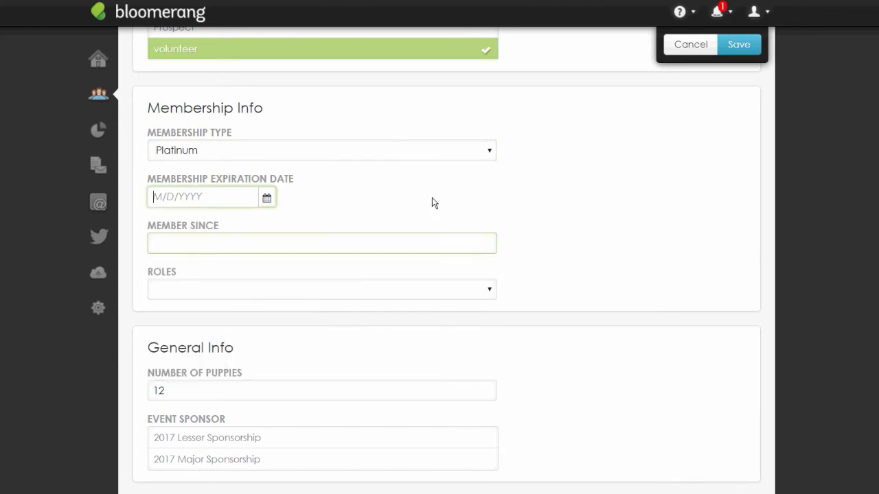
{"action": "type", "text": "09"}
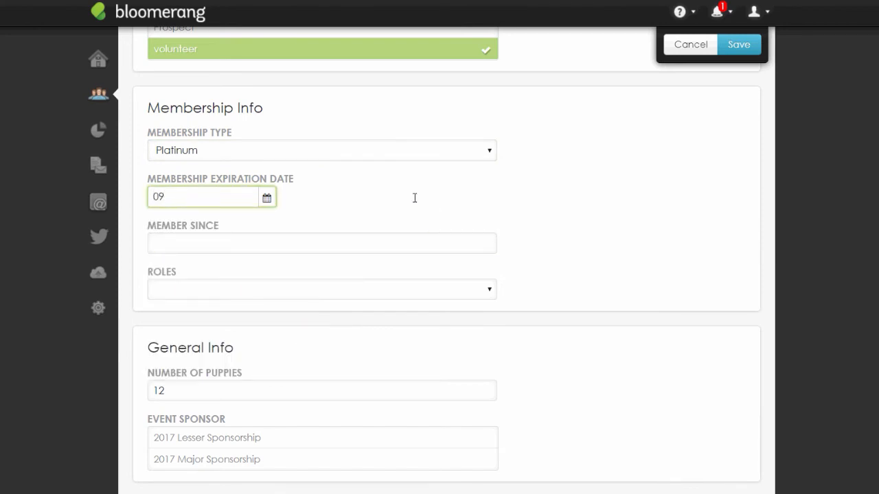
{"action": "type", "text": "/15/98"}
{"action": "left_click", "coordinate": [494, 243]}
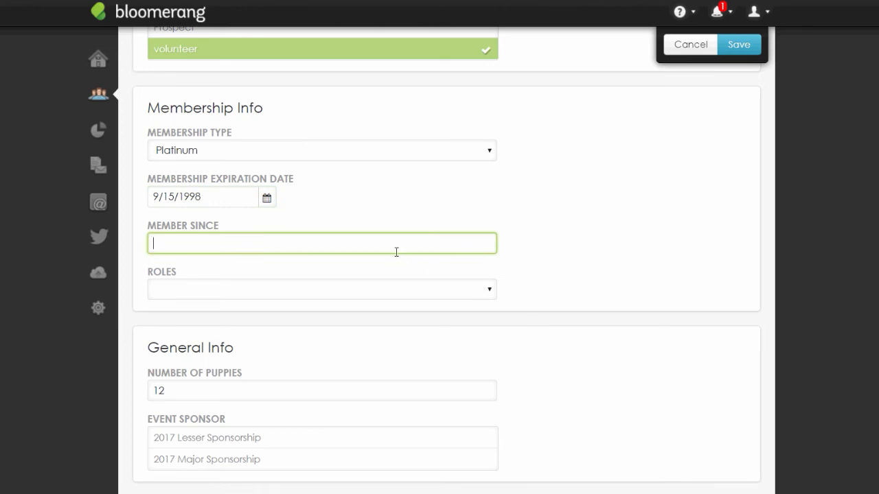
{"action": "scroll", "coordinate": [396, 252], "scroll_direction": "down", "scroll_amount": 2}
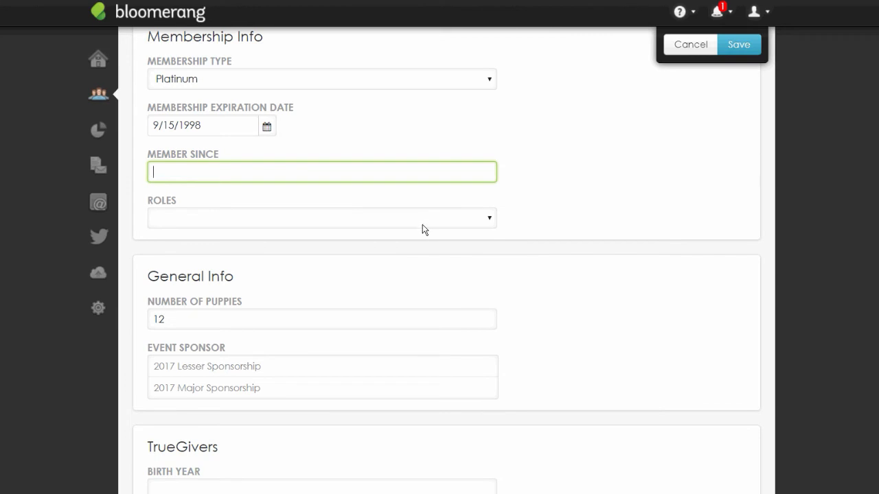
{"action": "left_click", "coordinate": [423, 226]}
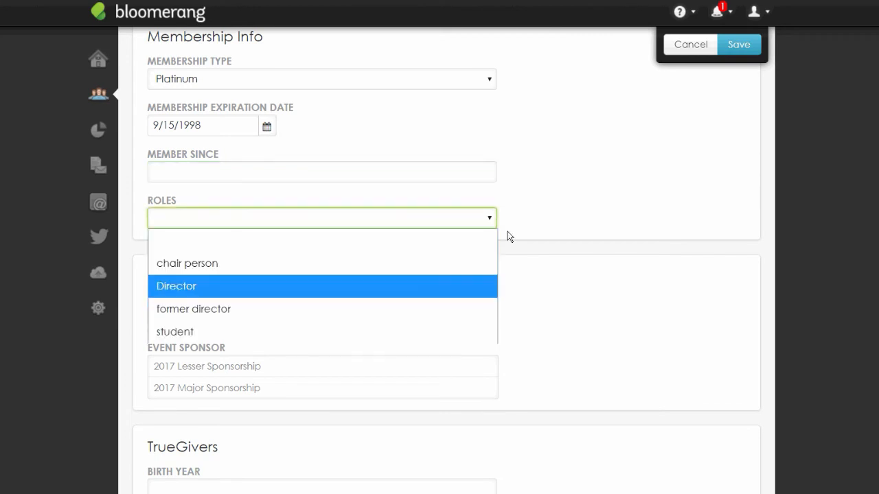
{"action": "left_click", "coordinate": [812, 198]}
{"action": "scroll", "coordinate": [812, 199], "scroll_direction": "down", "scroll_amount": 4}
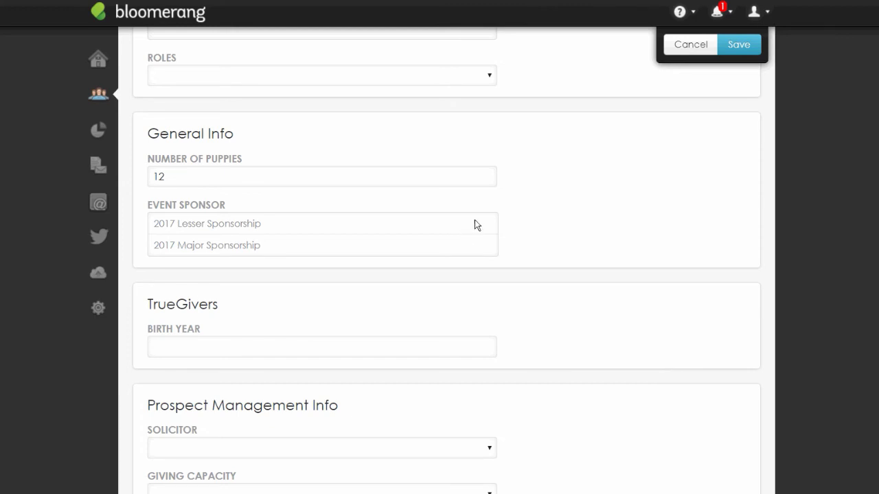
{"action": "scroll", "coordinate": [492, 279], "scroll_direction": "up", "scroll_amount": 6}
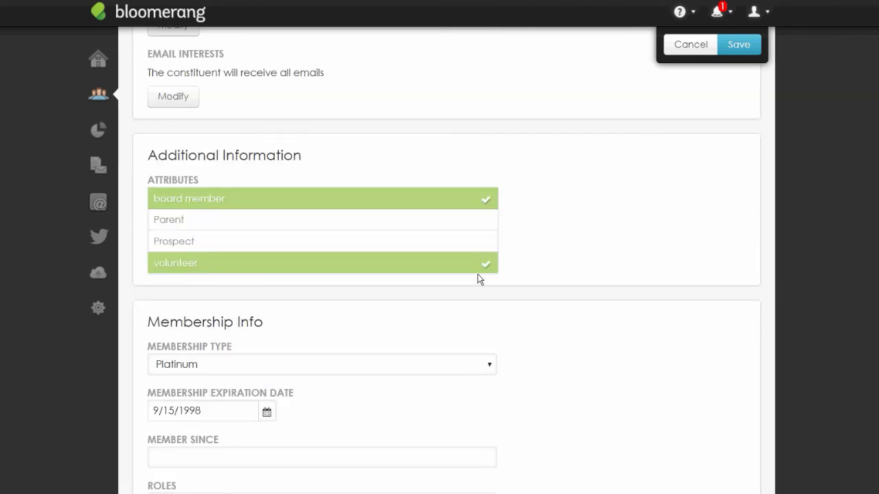
{"action": "scroll", "coordinate": [476, 264], "scroll_direction": "down", "scroll_amount": 1}
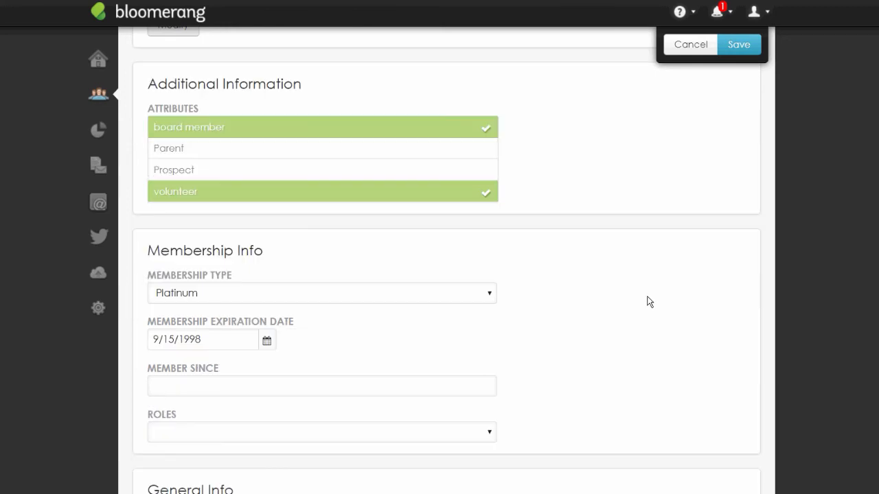
{"action": "left_click", "coordinate": [646, 296]}
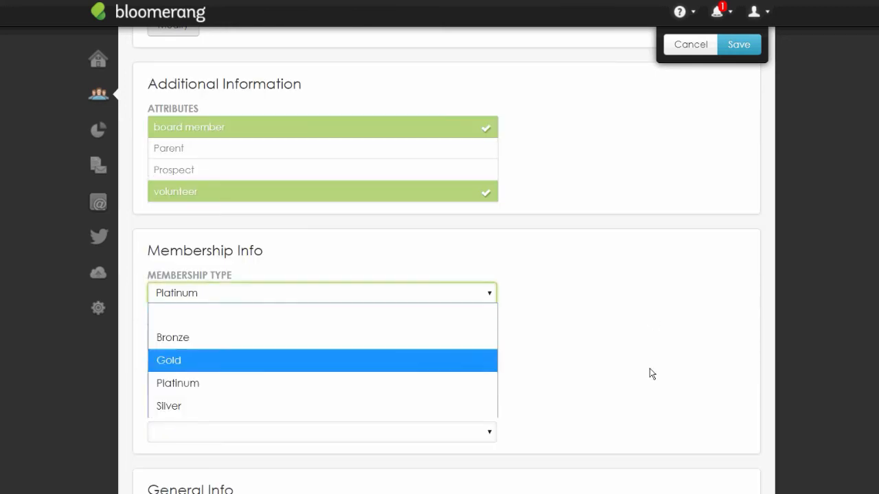
{"action": "left_click", "coordinate": [649, 387]}
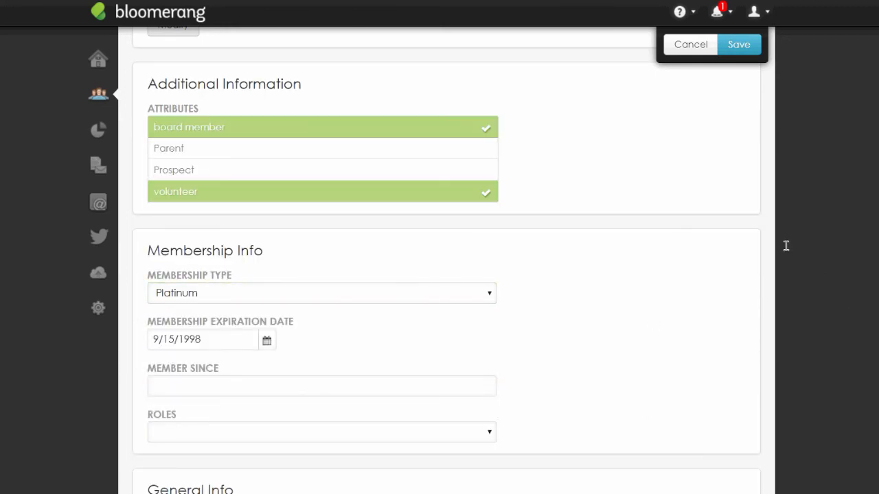
{"action": "scroll", "coordinate": [787, 250], "scroll_direction": "down", "scroll_amount": 2}
{"action": "scroll", "coordinate": [787, 251], "scroll_direction": "down", "scroll_amount": 5}
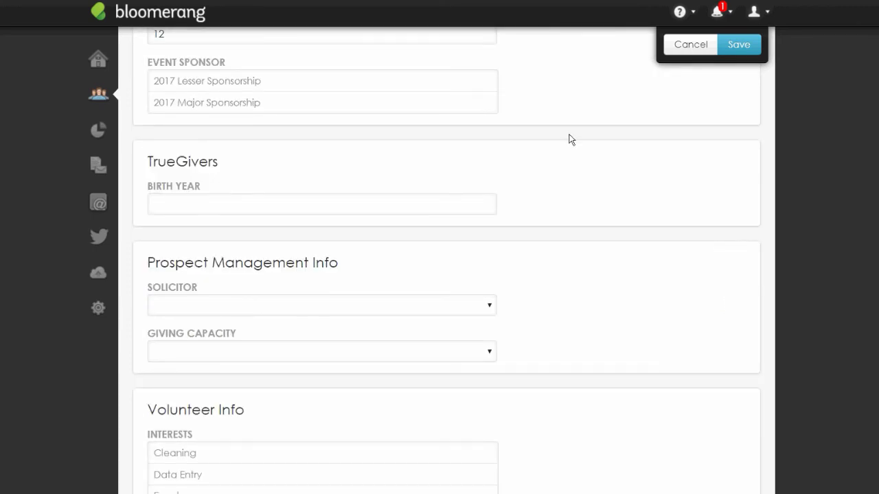
{"action": "scroll", "coordinate": [703, 282], "scroll_direction": "down", "scroll_amount": 1}
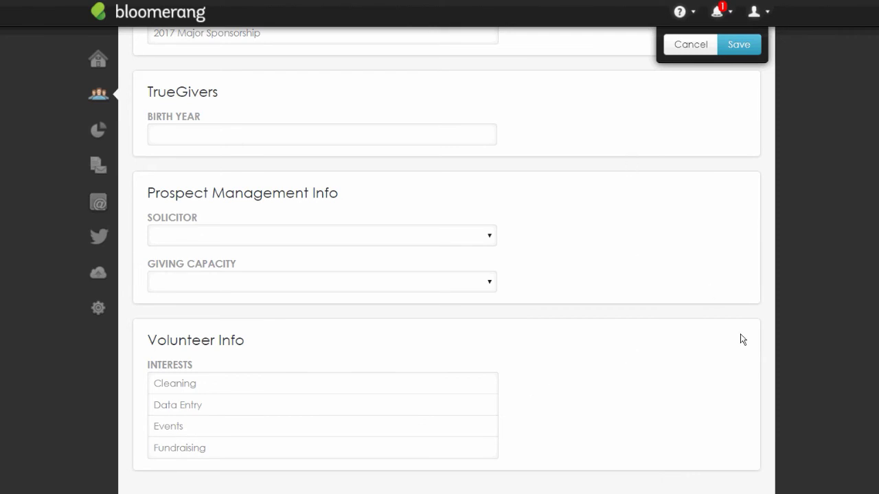
{"action": "scroll", "coordinate": [741, 341], "scroll_direction": "up", "scroll_amount": 10}
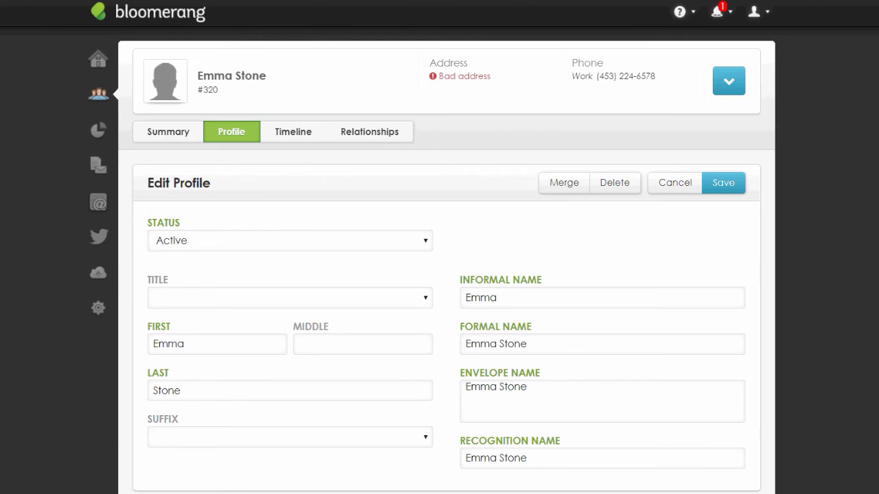
Save the profile edits, check the board member, volunteer and Platinum membership values, then go to Settings
{"action": "left_click", "coordinate": [723, 183]}
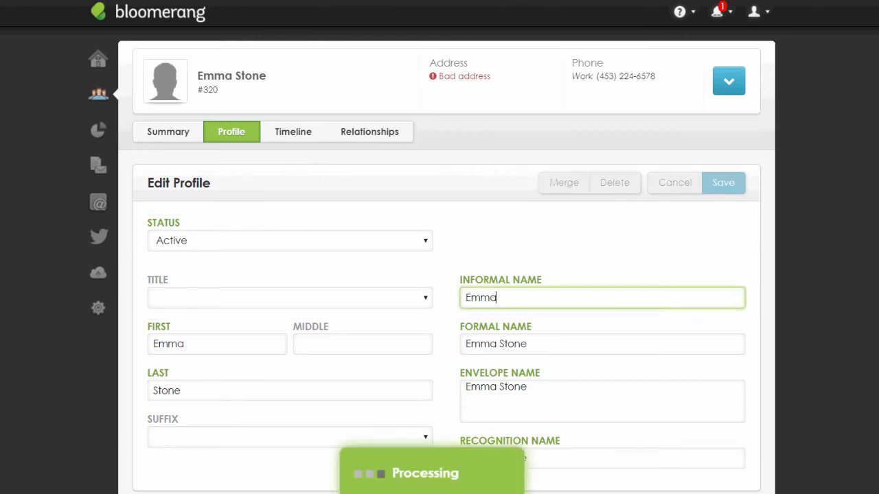
{"action": "scroll", "coordinate": [745, 247], "scroll_direction": "down", "scroll_amount": 10}
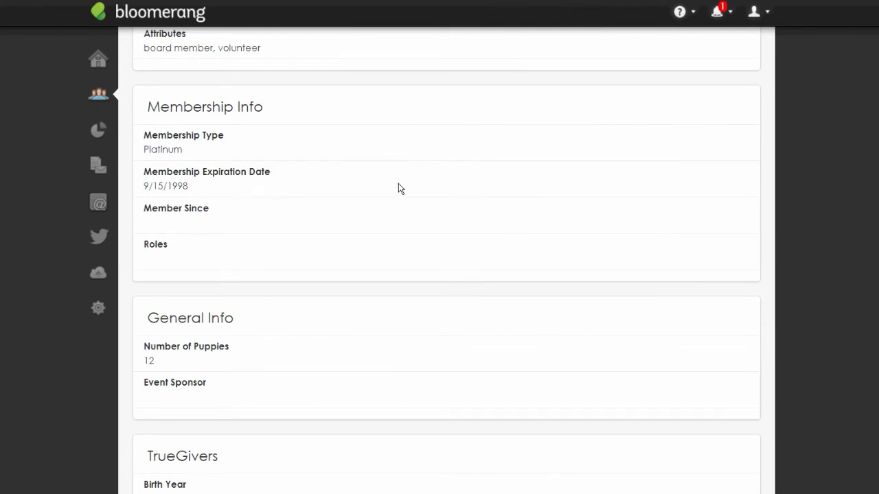
{"action": "scroll", "coordinate": [465, 286], "scroll_direction": "down", "scroll_amount": 2}
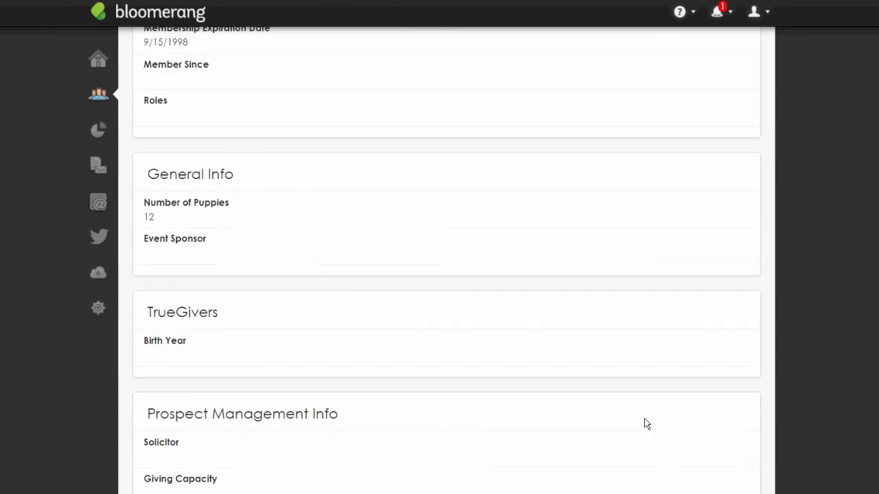
{"action": "scroll", "coordinate": [646, 424], "scroll_direction": "down", "scroll_amount": 4}
{"action": "scroll", "coordinate": [646, 424], "scroll_direction": "up", "scroll_amount": 10}
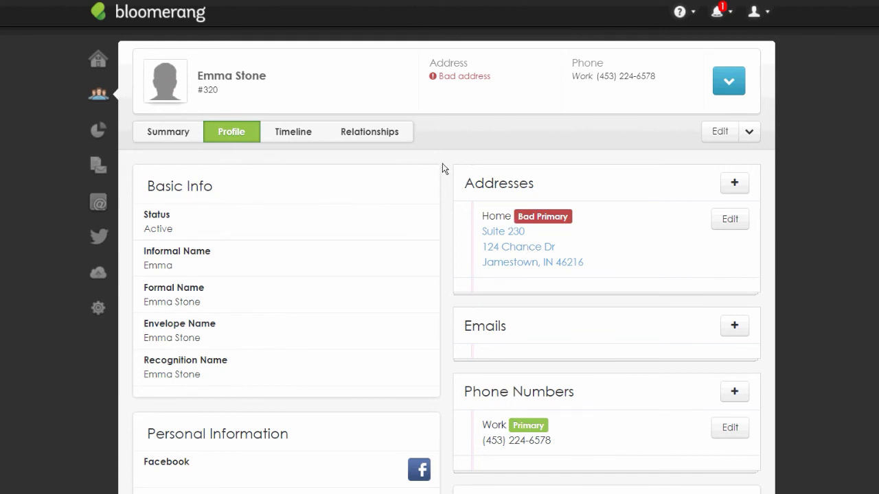
{"action": "left_click", "coordinate": [99, 308]}
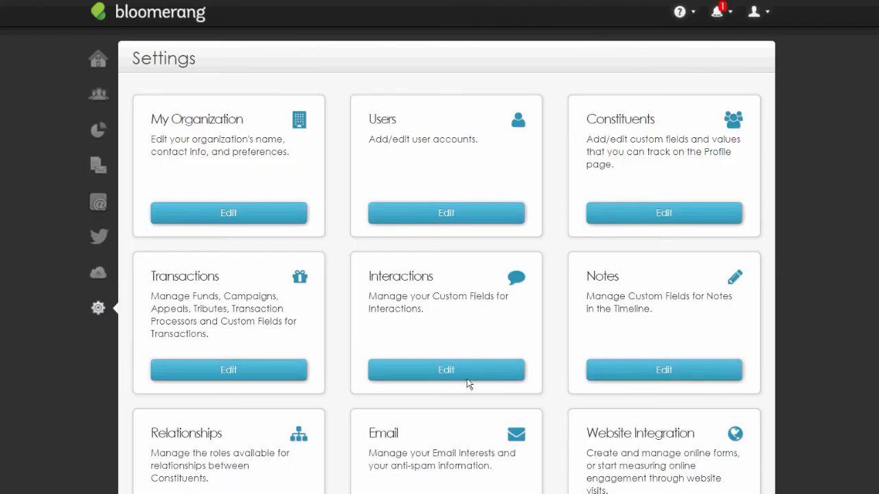
Review the six transaction Events custom fields, including Registration Type and Ticket Quantity
{"action": "left_click", "coordinate": [235, 371]}
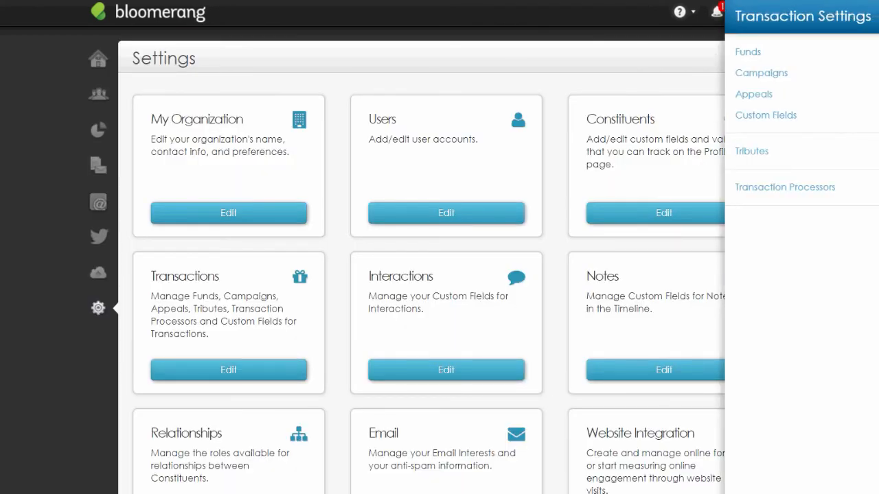
{"action": "left_click", "coordinate": [765, 115]}
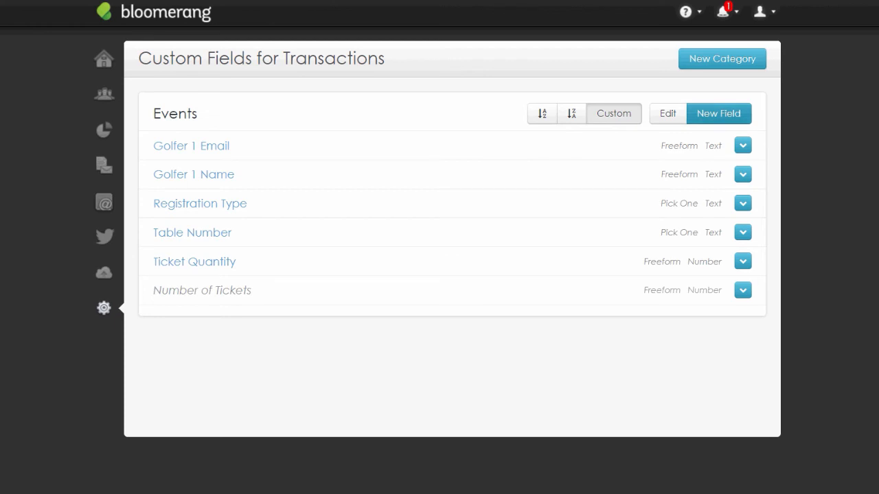
{"action": "left_click", "coordinate": [718, 114]}
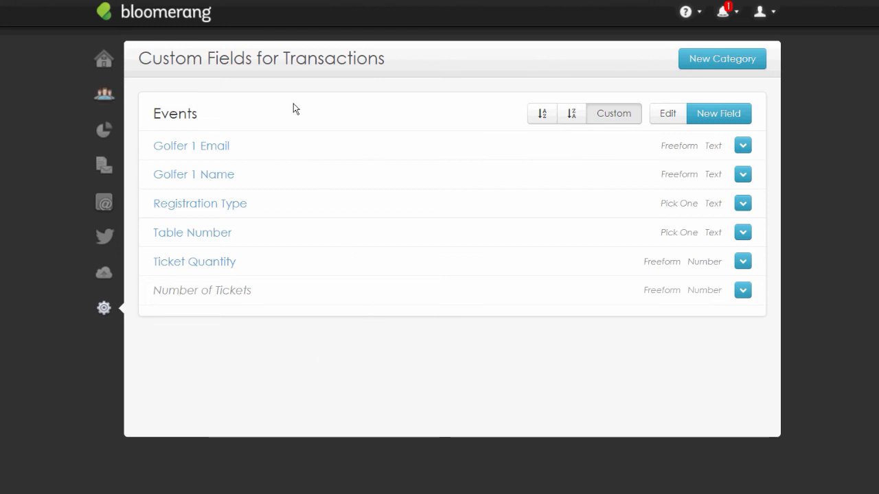
{"action": "left_click", "coordinate": [104, 95]}
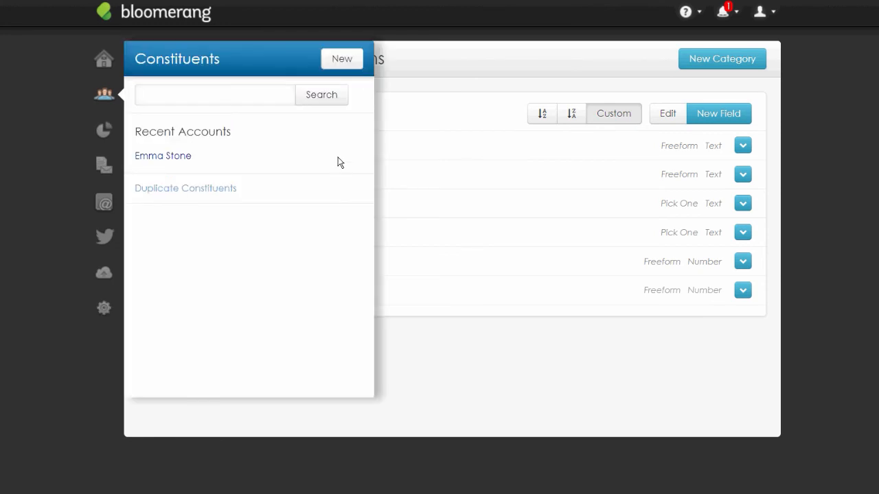
Start a new donation on the recent constituent's record and check its Events custom fields section
{"action": "left_click", "coordinate": [337, 162]}
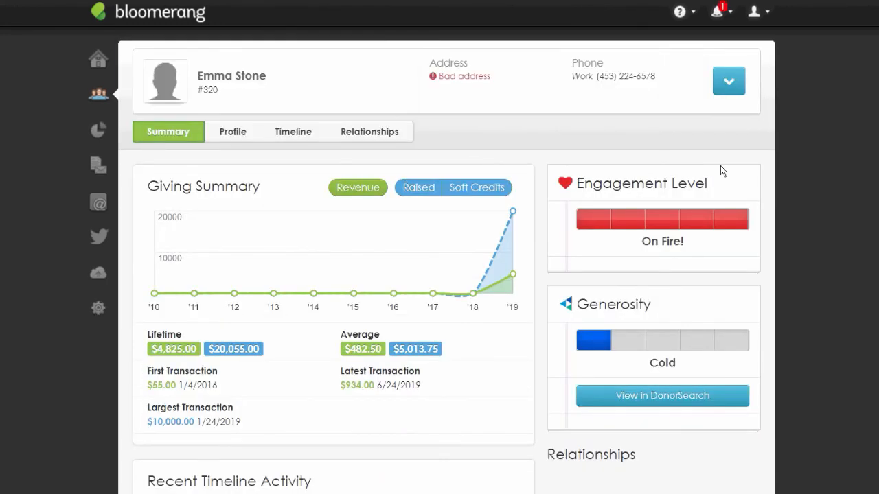
{"action": "left_click", "coordinate": [728, 80]}
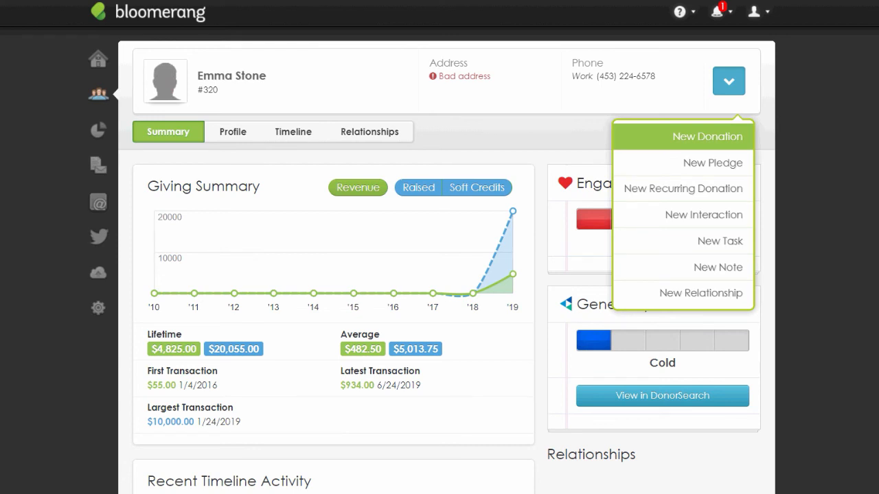
{"action": "left_click", "coordinate": [707, 136]}
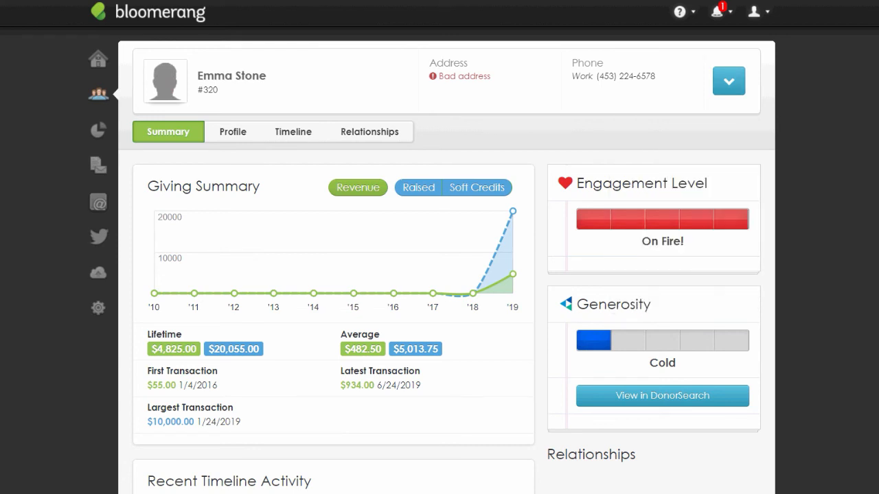
{"action": "left_click", "coordinate": [745, 411]}
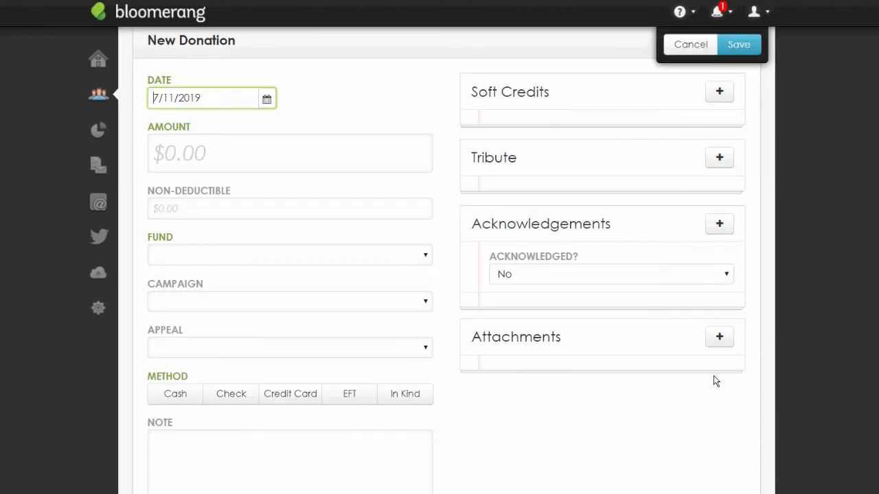
{"action": "scroll", "coordinate": [713, 376], "scroll_direction": "down", "scroll_amount": 5}
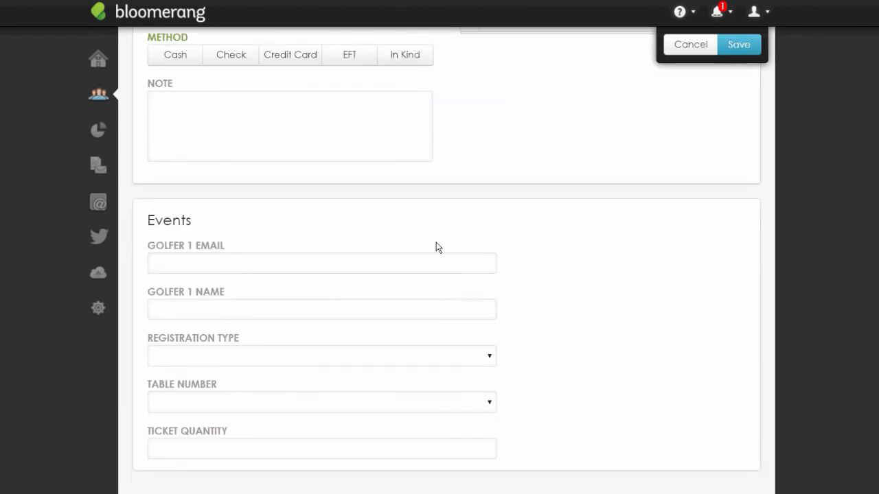
{"action": "double_click", "coordinate": [376, 223]}
{"action": "left_click", "coordinate": [803, 258]}
{"action": "scroll", "coordinate": [725, 347], "scroll_direction": "up", "scroll_amount": 7}
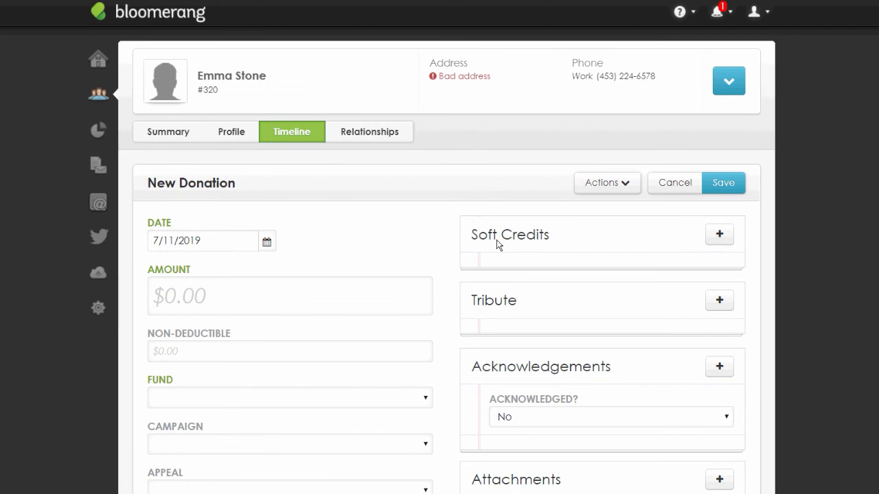
{"action": "left_click", "coordinate": [412, 300]}
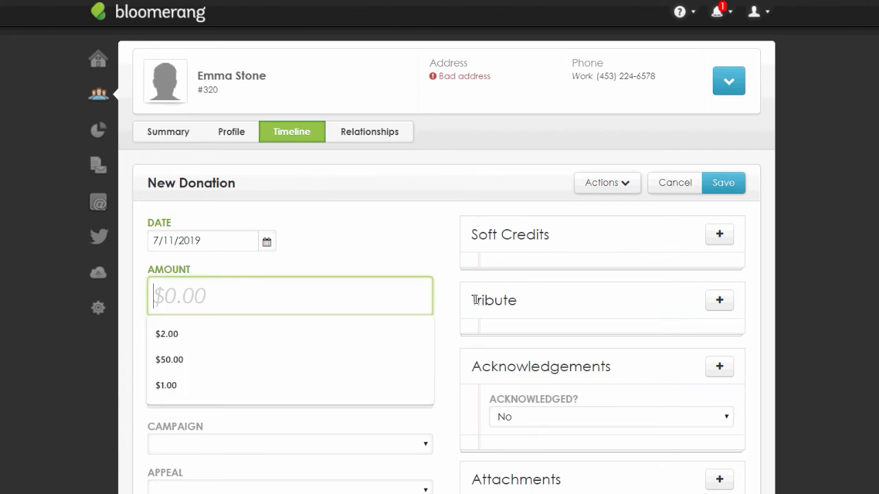
Enter a $10.00 donation amount and assign it to the Building Fund
{"action": "left_click", "coordinate": [506, 240]}
{"action": "scroll", "coordinate": [506, 240], "scroll_direction": "down", "scroll_amount": 6}
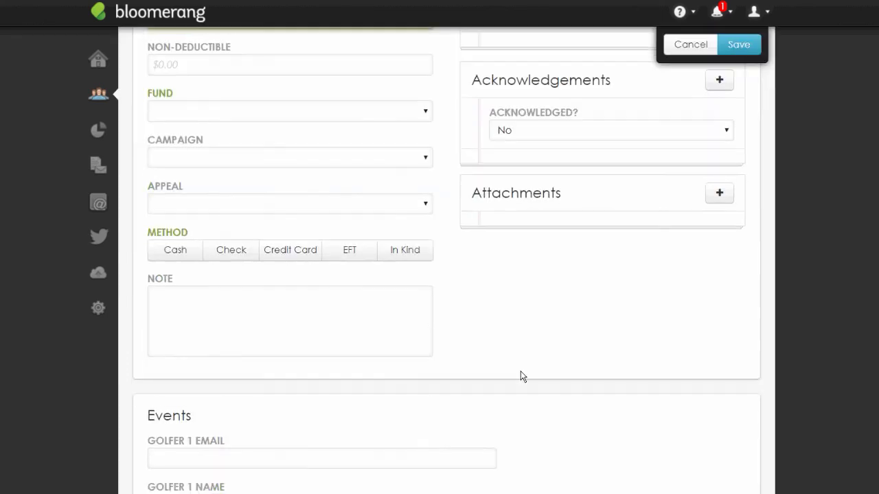
{"action": "scroll", "coordinate": [501, 243], "scroll_direction": "up", "scroll_amount": 1}
{"action": "scroll", "coordinate": [469, 313], "scroll_direction": "up", "scroll_amount": 6}
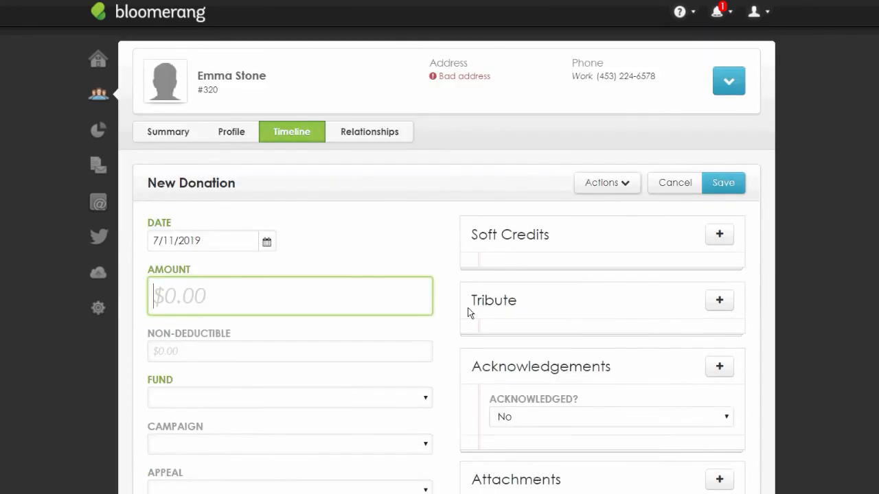
{"action": "type", "text": "10"}
{"action": "scroll", "coordinate": [475, 331], "scroll_direction": "down", "scroll_amount": 2}
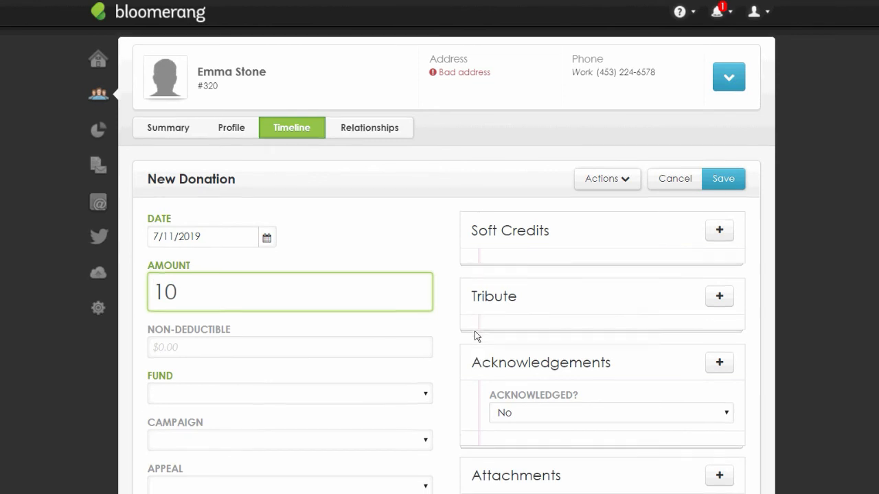
{"action": "left_click", "coordinate": [397, 261]}
{"action": "left_click", "coordinate": [412, 316]}
Set the registration type to Cannot Attend and save the donation
{"action": "scroll", "coordinate": [429, 257], "scroll_direction": "down", "scroll_amount": 3}
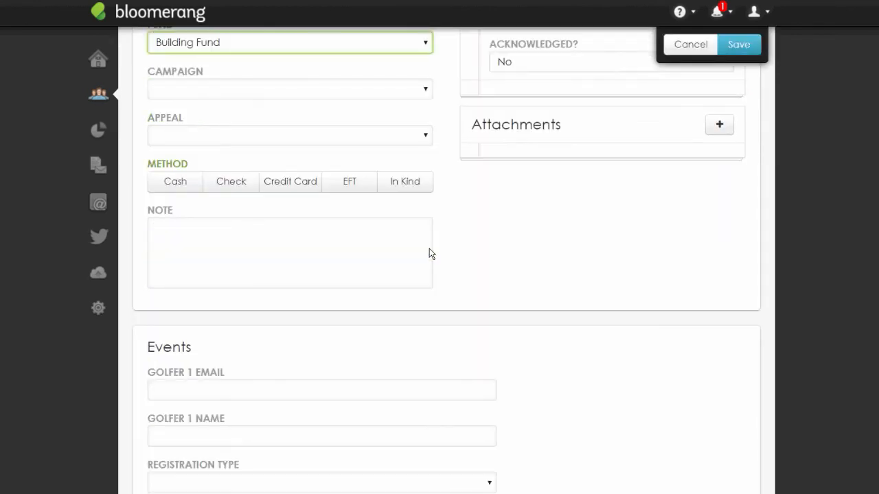
{"action": "scroll", "coordinate": [580, 302], "scroll_direction": "down", "scroll_amount": 2}
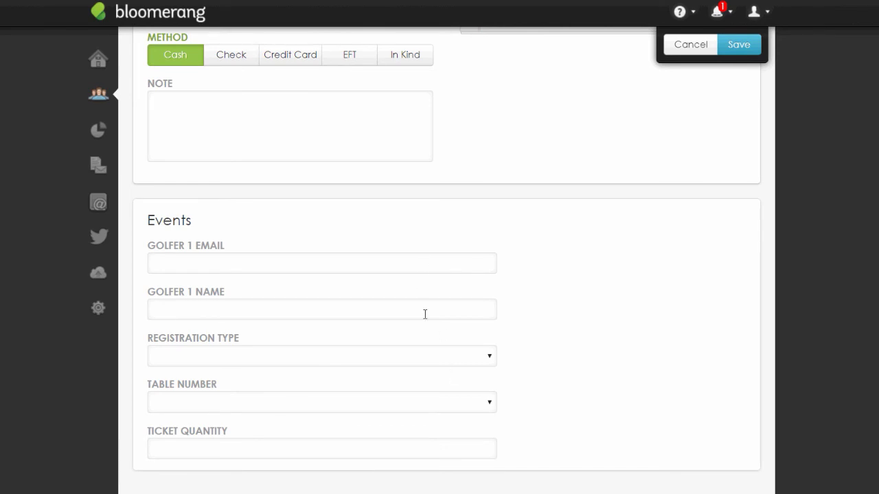
{"action": "left_click", "coordinate": [425, 358]}
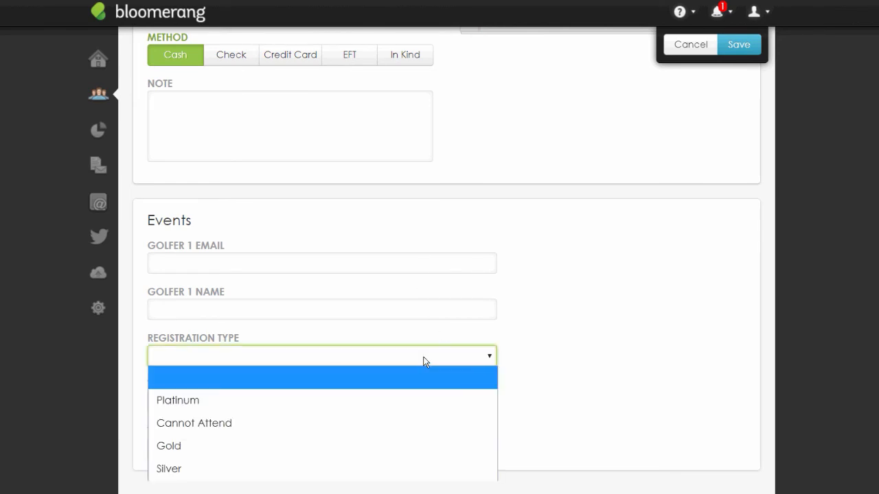
{"action": "left_click", "coordinate": [447, 423]}
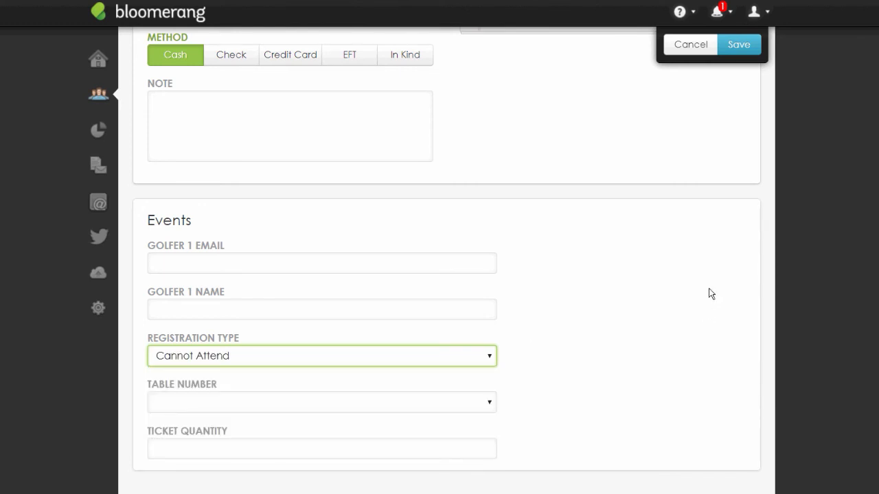
{"action": "scroll", "coordinate": [711, 294], "scroll_direction": "up", "scroll_amount": 6}
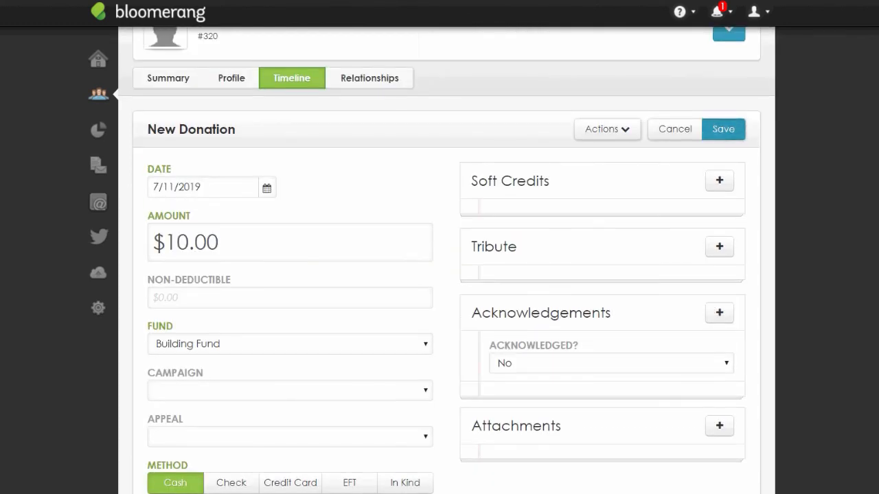
{"action": "left_click", "coordinate": [723, 129]}
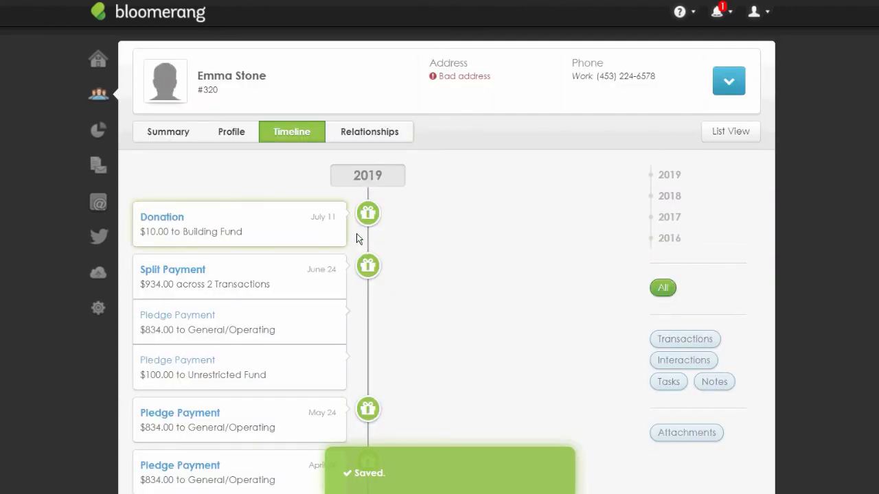
Open the saved $10.00 Building Fund donation to review it
{"action": "left_click", "coordinate": [378, 227]}
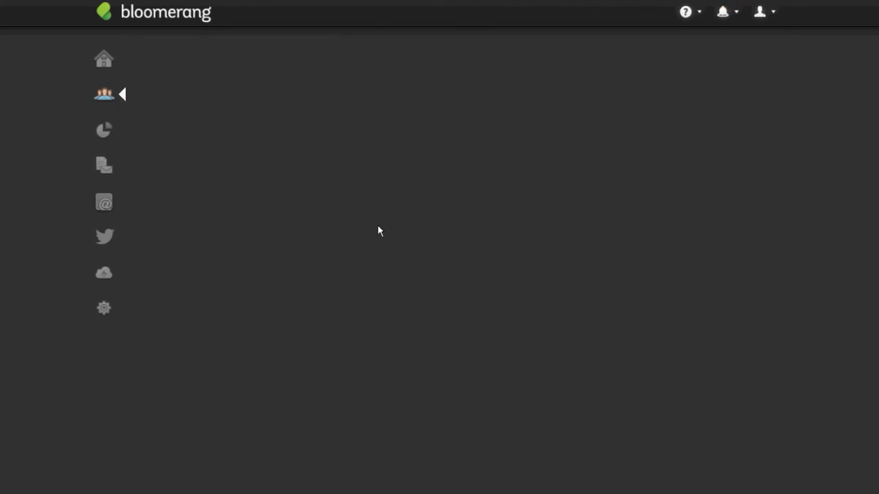
{"action": "scroll", "coordinate": [417, 293], "scroll_direction": "down", "scroll_amount": 5}
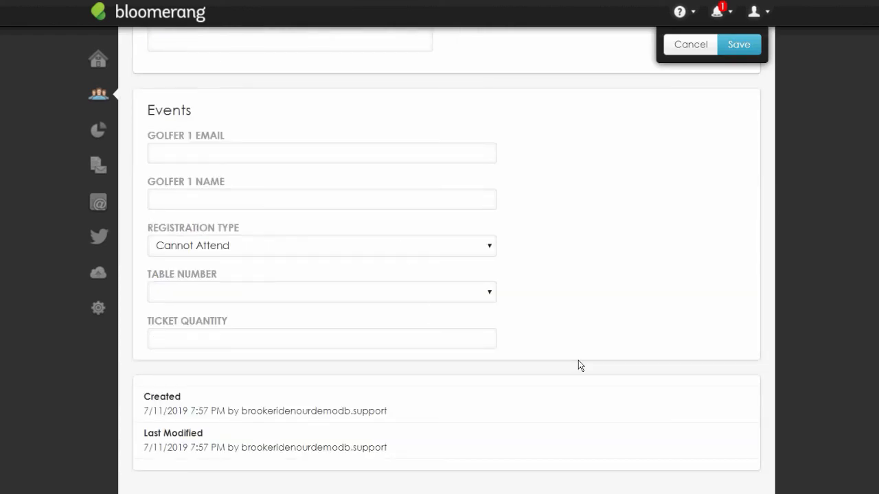
{"action": "scroll", "coordinate": [863, 410], "scroll_direction": "up", "scroll_amount": 5}
Start a blank new donation for Emma Stone and look over its Events fields
{"action": "left_click", "coordinate": [728, 80]}
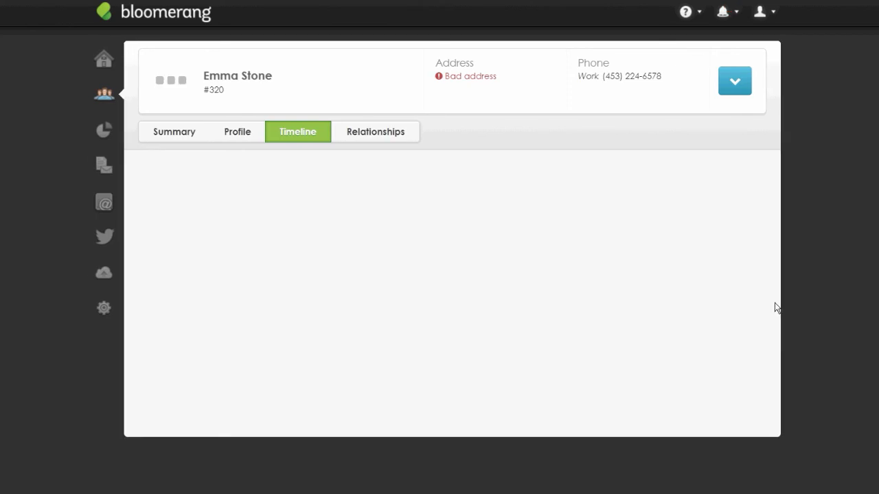
{"action": "left_click", "coordinate": [727, 289]}
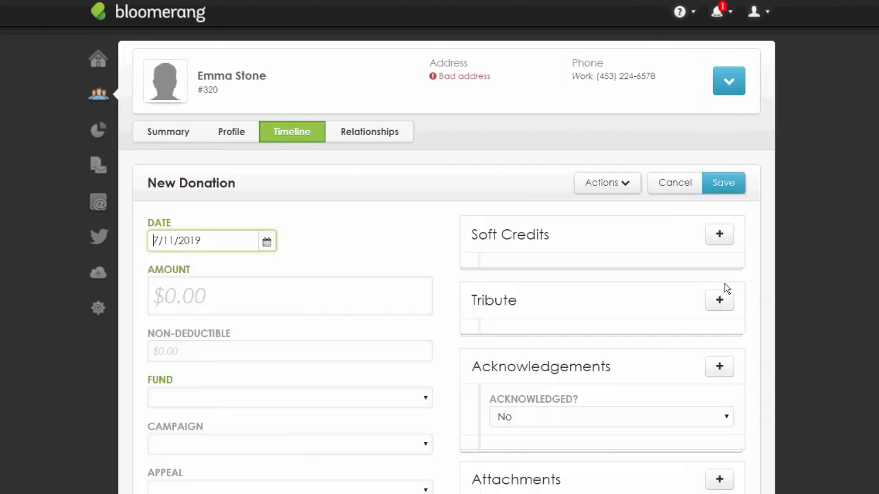
{"action": "scroll", "coordinate": [726, 288], "scroll_direction": "down", "scroll_amount": 7}
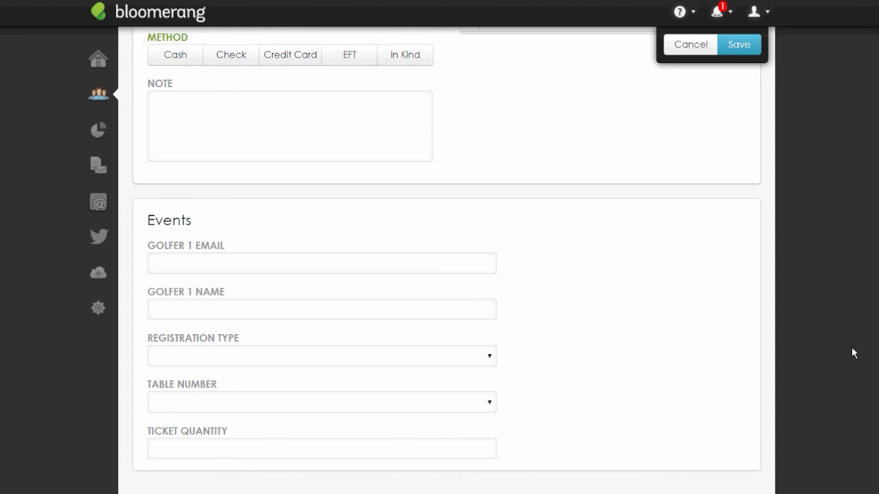
{"action": "scroll", "coordinate": [853, 353], "scroll_direction": "up", "scroll_amount": 2}
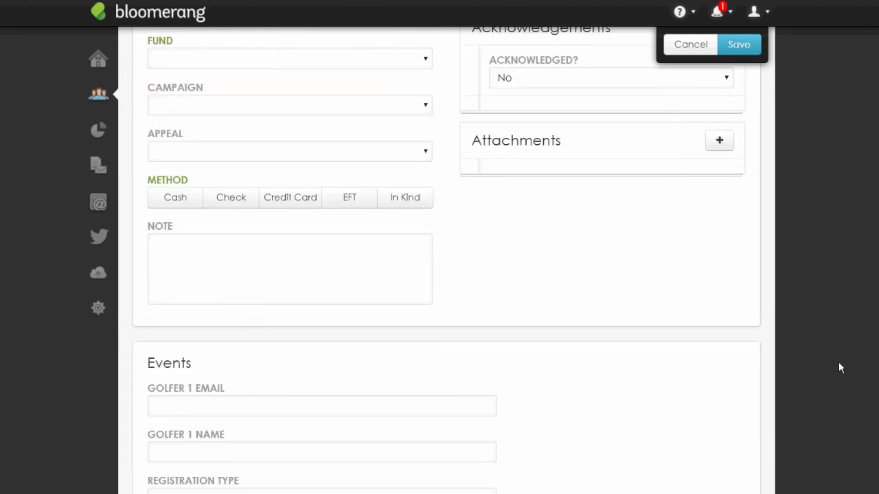
{"action": "scroll", "coordinate": [838, 362], "scroll_direction": "up", "scroll_amount": 5}
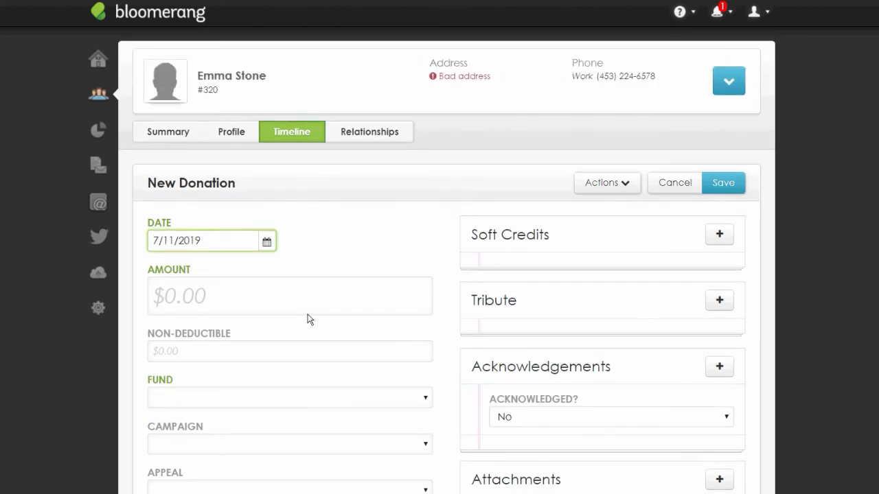
{"action": "left_click", "coordinate": [98, 309]}
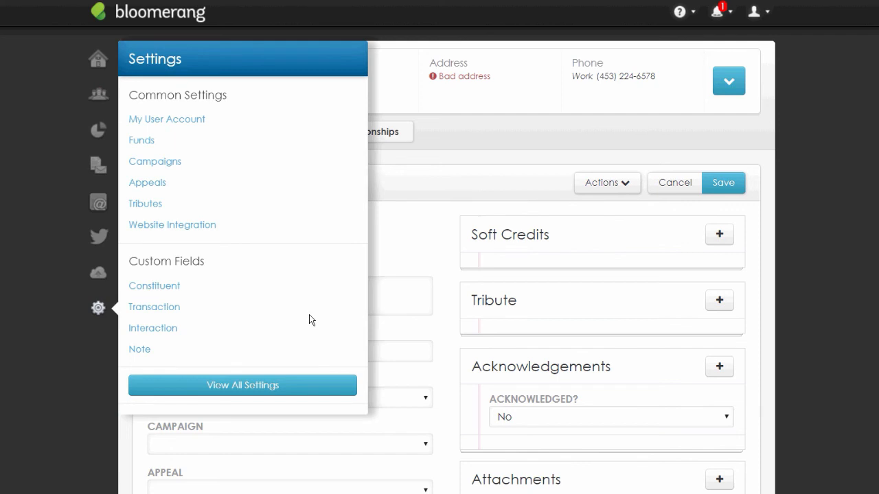
Review the Activity interaction field's values: Cleaning, Data Entry, Events and Fundraising
{"action": "left_click", "coordinate": [335, 339]}
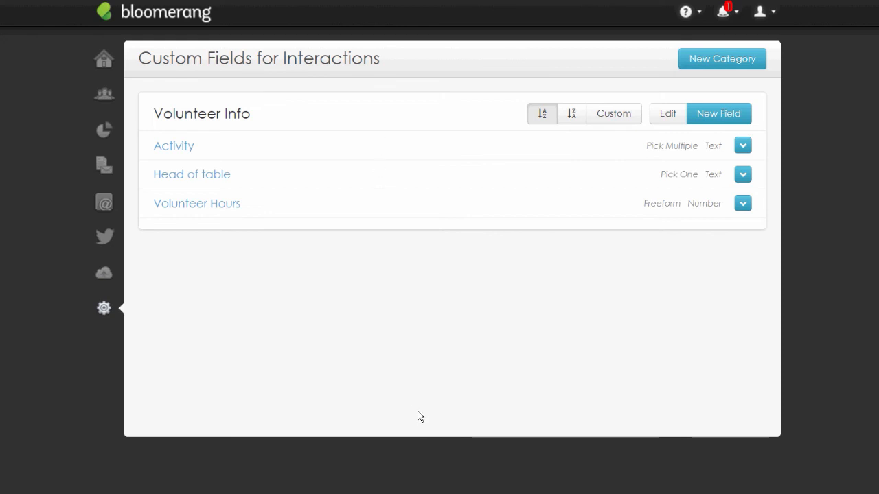
{"action": "left_click", "coordinate": [364, 148]}
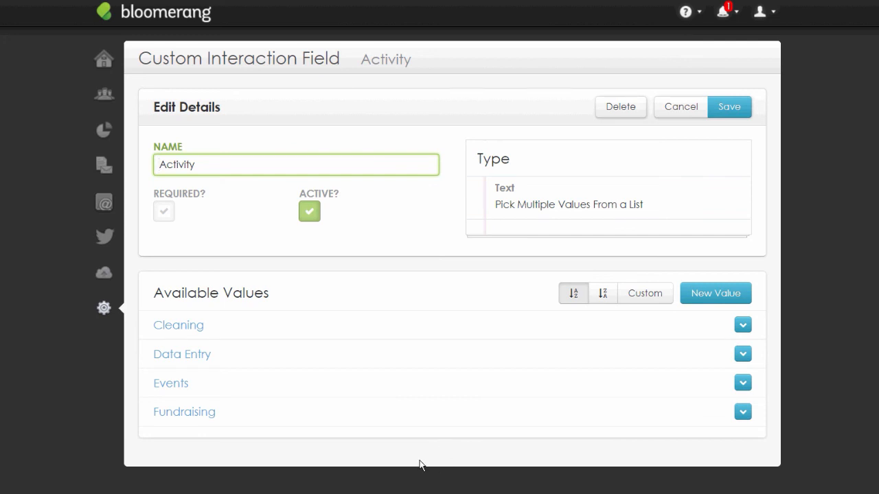
{"action": "left_click", "coordinate": [715, 293]}
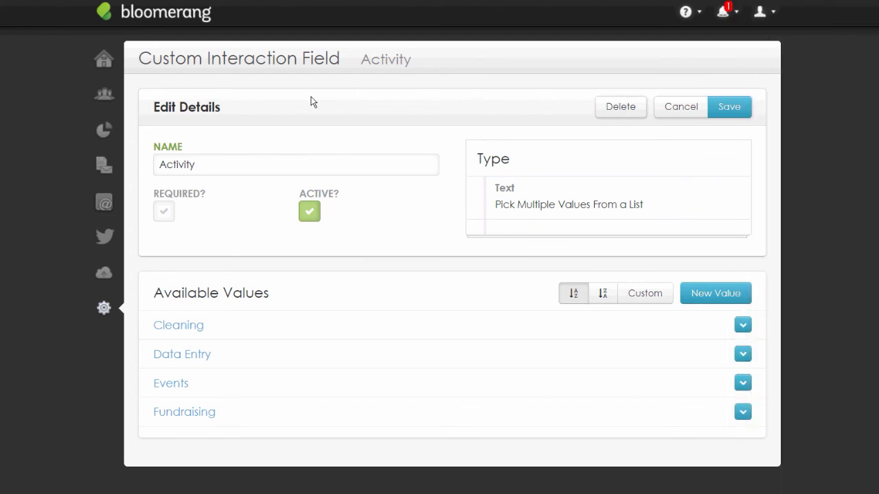
{"action": "left_click", "coordinate": [104, 95]}
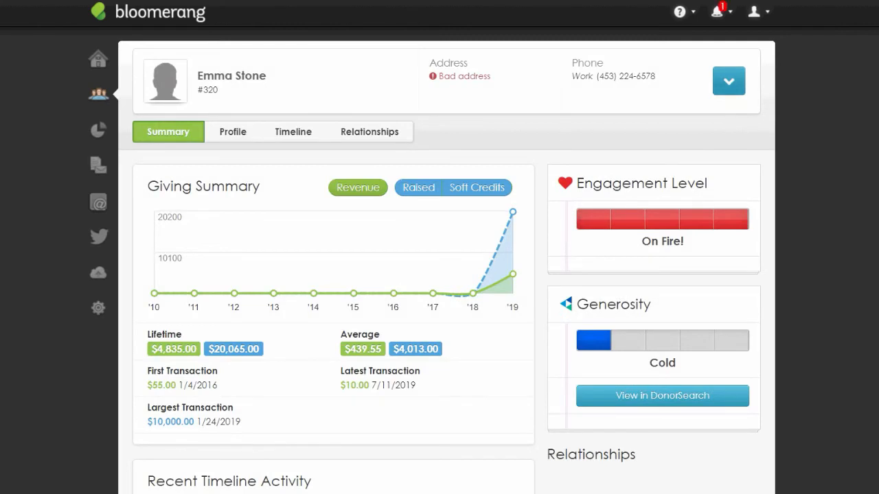
Start a new interaction for Emma Stone and check its Activity, Head of Table and Volunteer Hours fields
{"action": "left_click", "coordinate": [729, 81]}
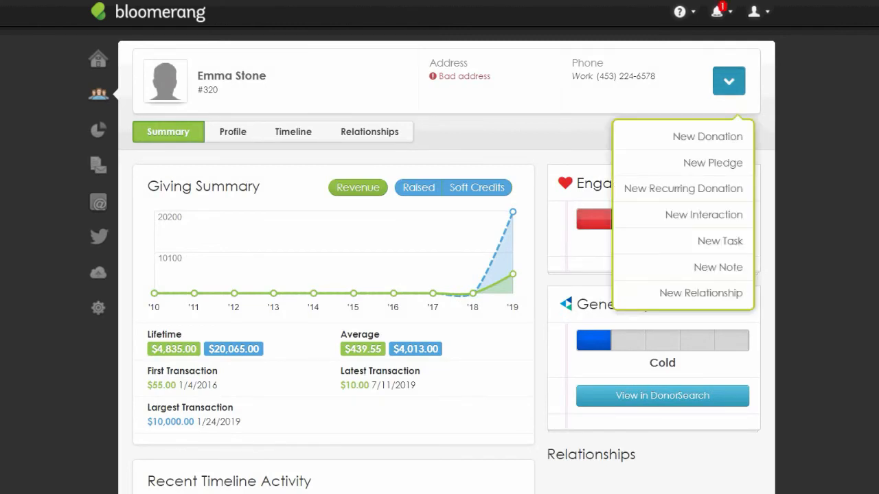
{"action": "left_click", "coordinate": [704, 214]}
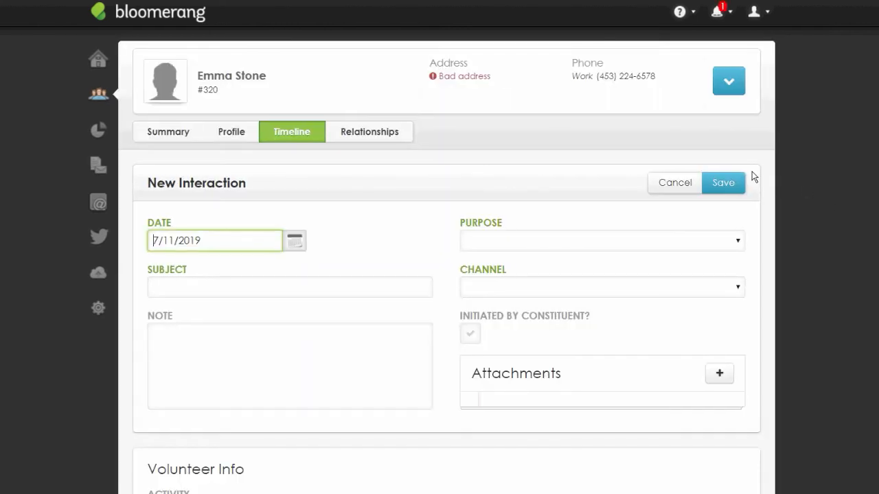
{"action": "scroll", "coordinate": [716, 117], "scroll_direction": "down", "scroll_amount": 2}
{"action": "scroll", "coordinate": [774, 272], "scroll_direction": "down", "scroll_amount": 1}
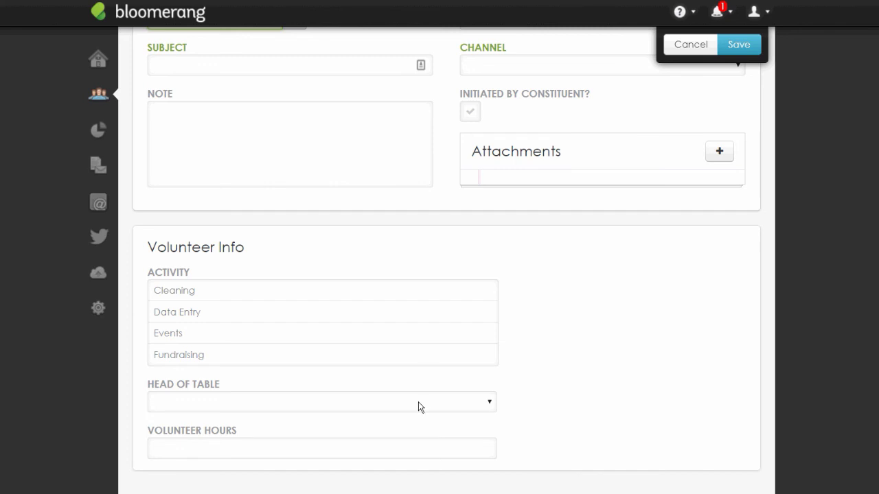
{"action": "left_click", "coordinate": [416, 454]}
{"action": "scroll", "coordinate": [835, 319], "scroll_direction": "up", "scroll_amount": 2}
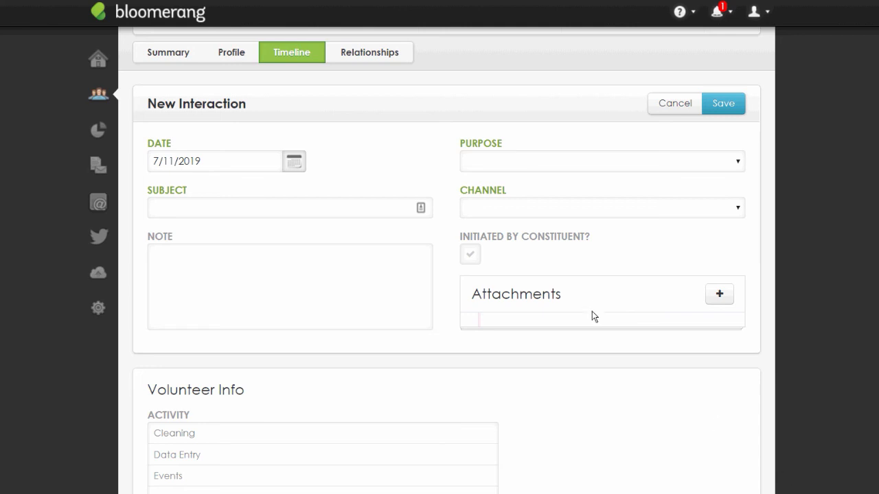
{"action": "scroll", "coordinate": [592, 316], "scroll_direction": "down", "scroll_amount": 1}
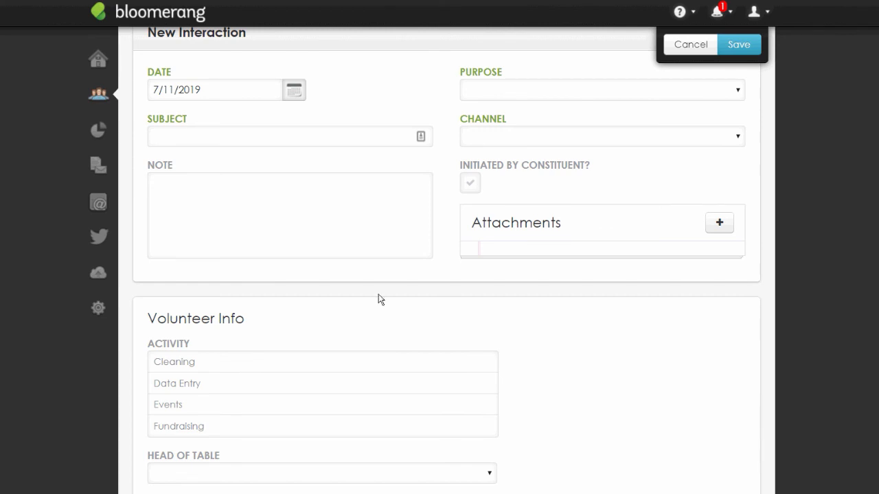
{"action": "scroll", "coordinate": [693, 431], "scroll_direction": "down", "scroll_amount": 1}
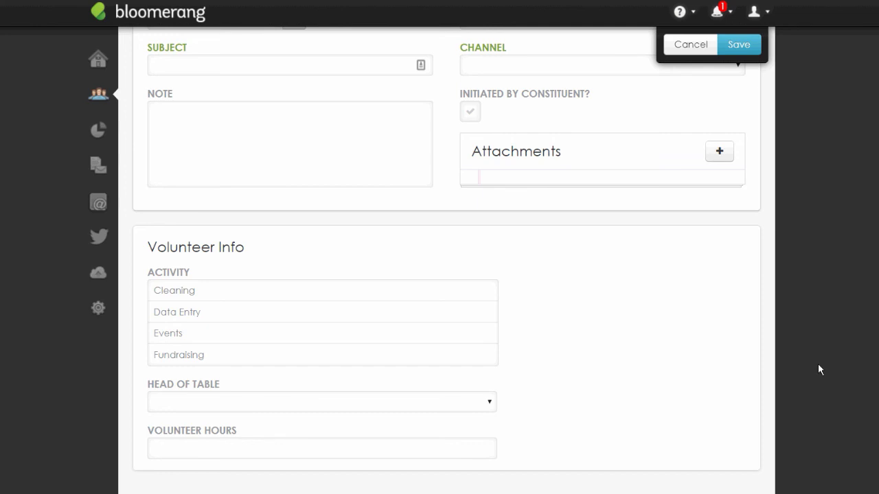
{"action": "scroll", "coordinate": [818, 363], "scroll_direction": "up", "scroll_amount": 4}
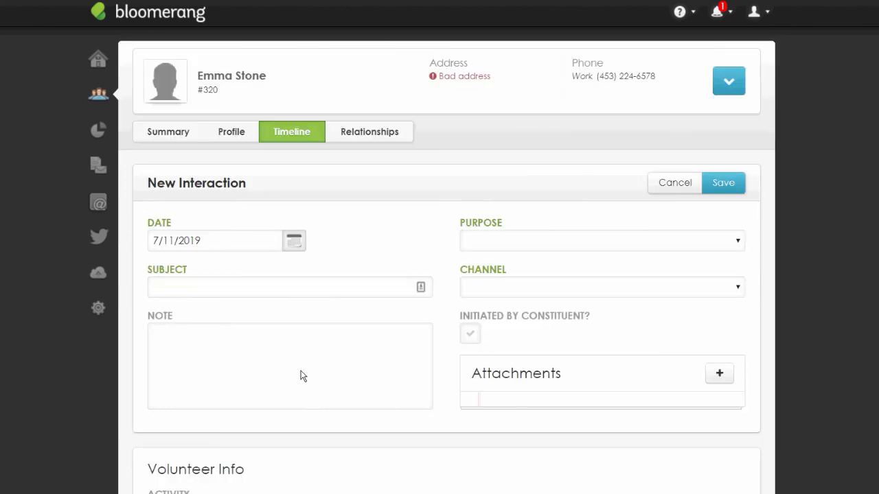
{"action": "left_click", "coordinate": [99, 308]}
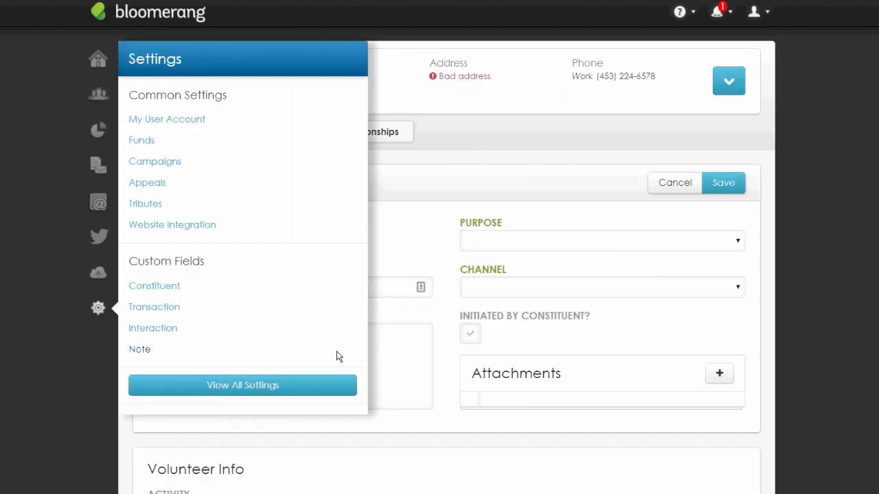
Review the Note Type pick-one field's Grant and Prospect Management values, cancelling without changes
{"action": "left_click", "coordinate": [337, 352]}
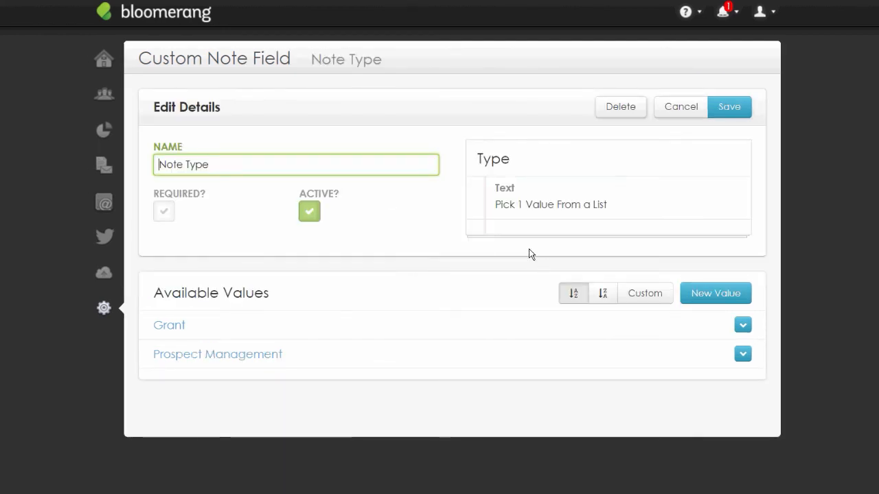
{"action": "double_click", "coordinate": [684, 183]}
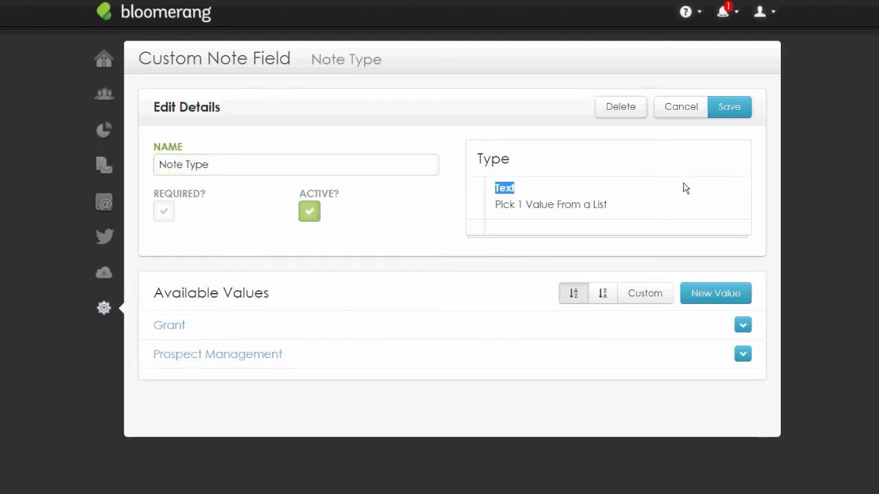
{"action": "left_click", "coordinate": [687, 206]}
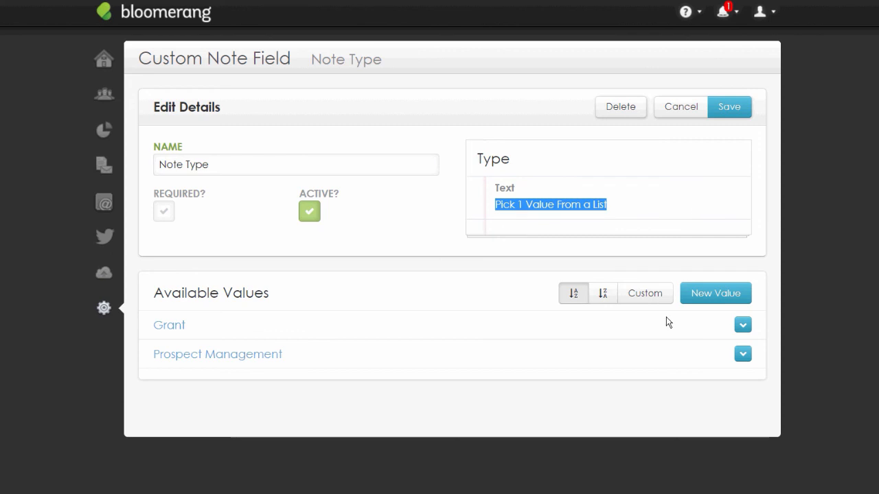
{"action": "left_click", "coordinate": [588, 246]}
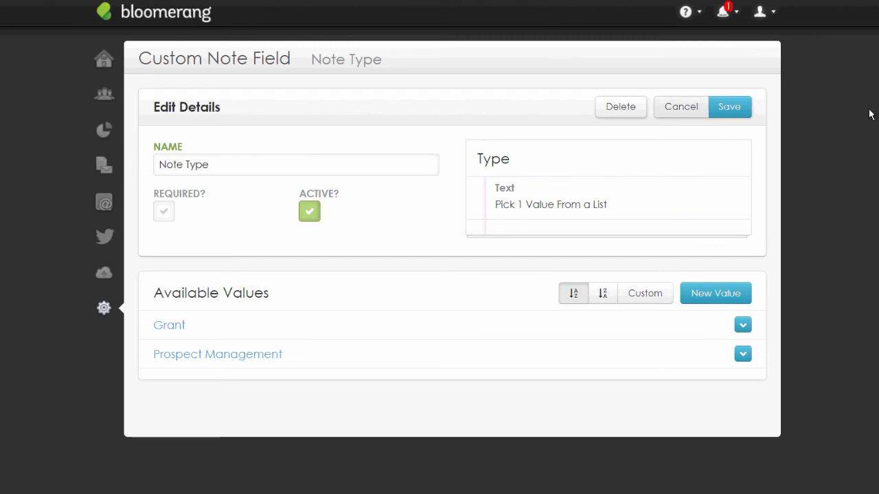
{"action": "left_click", "coordinate": [681, 107]}
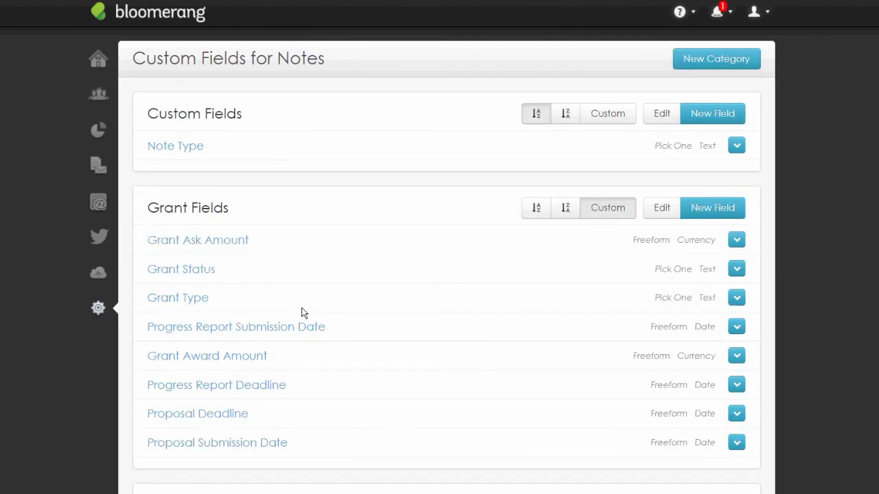
{"action": "left_click", "coordinate": [98, 308]}
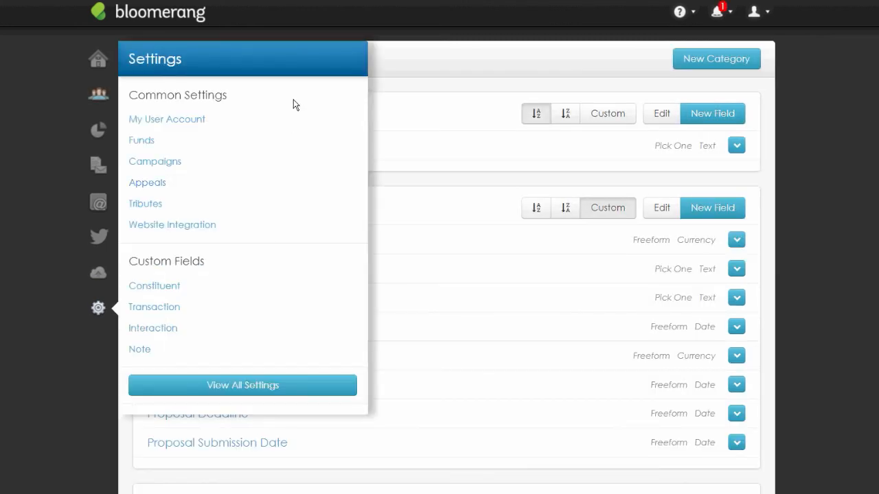
{"action": "left_click", "coordinate": [98, 94]}
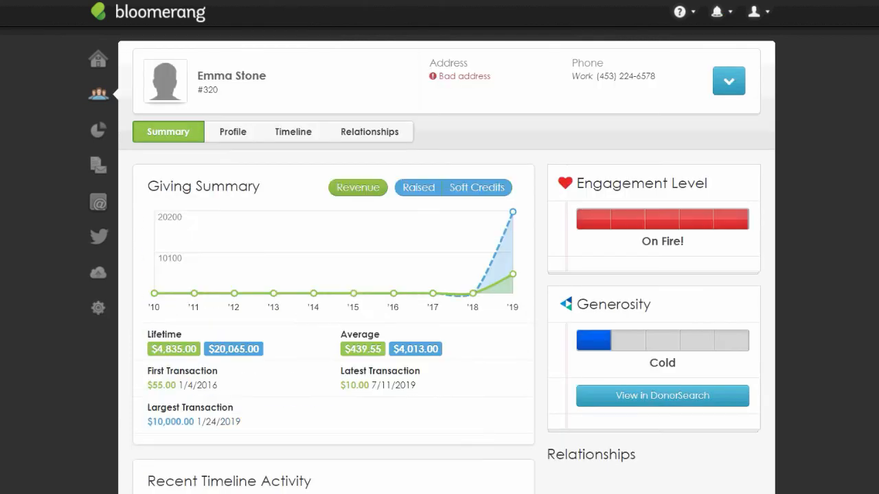
{"action": "left_click", "coordinate": [728, 81]}
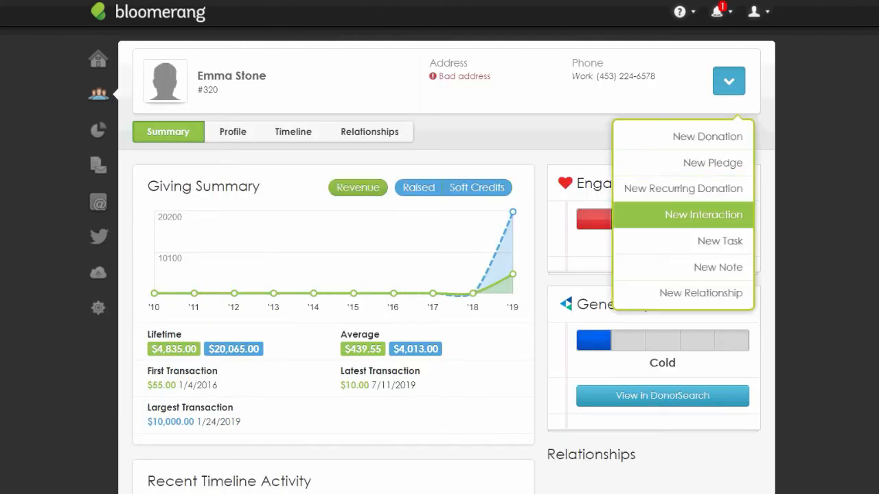
{"action": "left_click", "coordinate": [718, 268]}
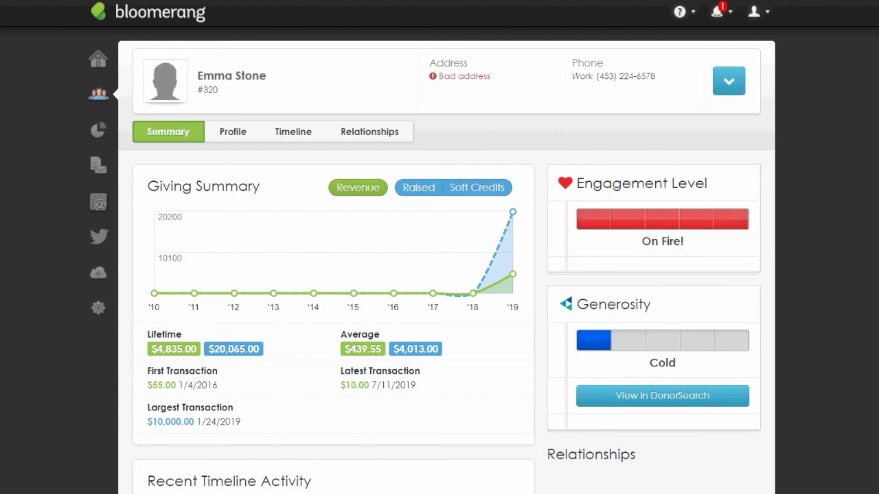
{"action": "scroll", "coordinate": [844, 241], "scroll_direction": "down", "scroll_amount": 5}
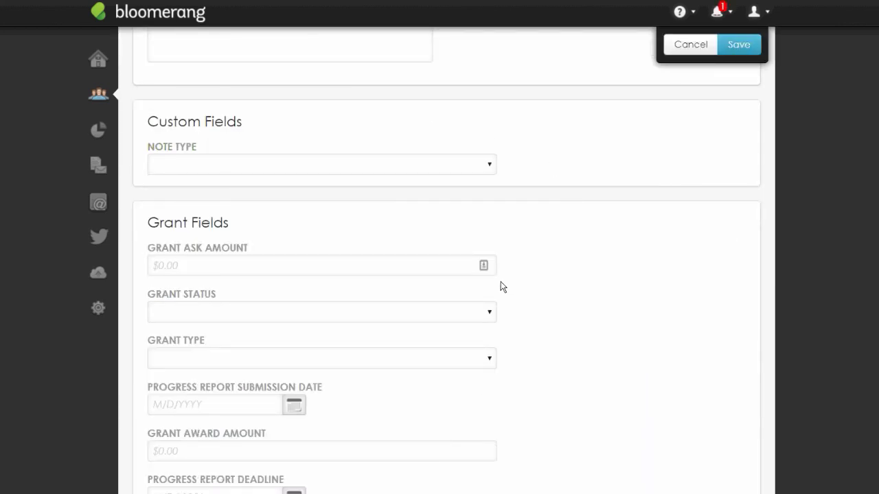
{"action": "triple_click", "coordinate": [441, 124]}
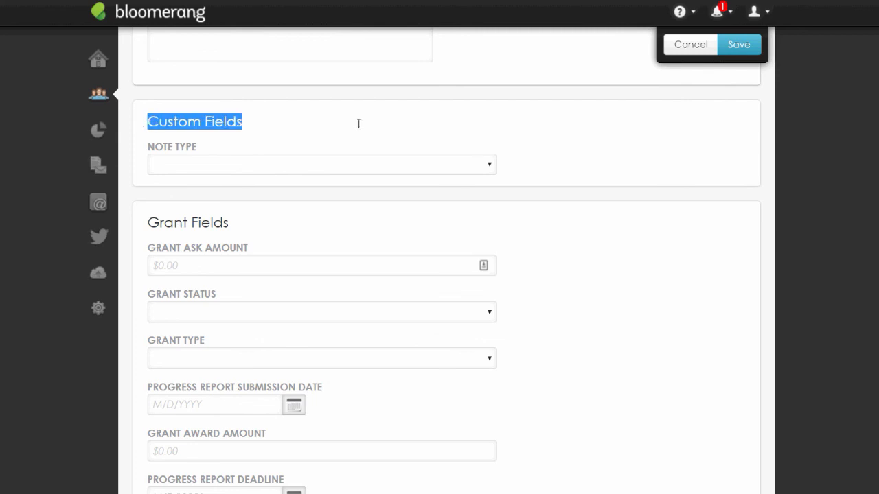
{"action": "left_click", "coordinate": [496, 133]}
{"action": "scroll", "coordinate": [495, 134], "scroll_direction": "down", "scroll_amount": 1}
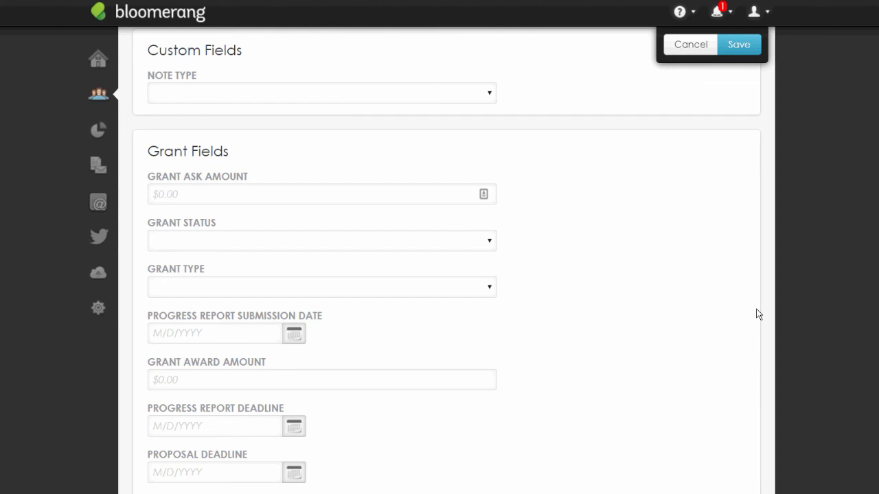
{"action": "scroll", "coordinate": [759, 315], "scroll_direction": "down", "scroll_amount": 1}
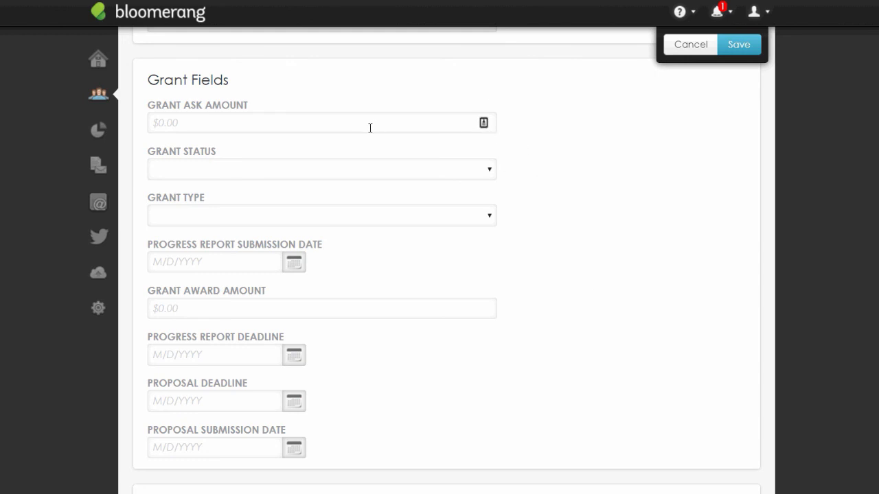
{"action": "left_click", "coordinate": [408, 127]}
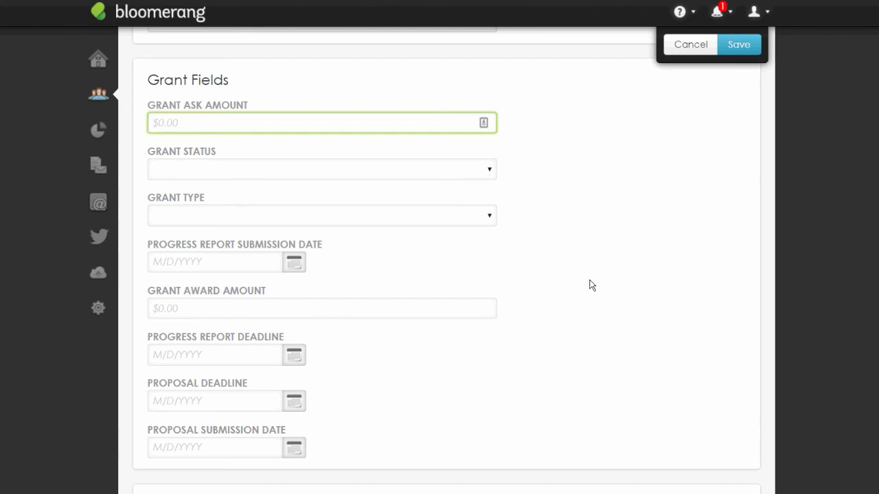
{"action": "scroll", "coordinate": [447, 260], "scroll_direction": "down", "scroll_amount": 1}
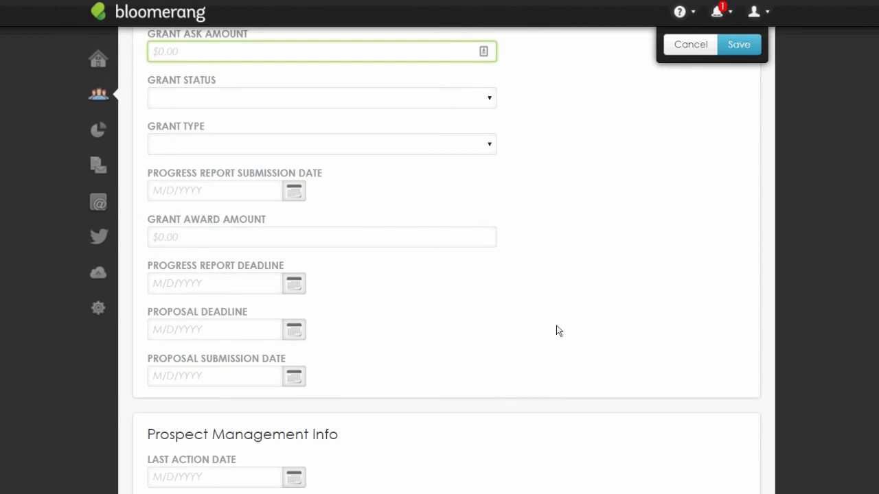
{"action": "scroll", "coordinate": [560, 326], "scroll_direction": "down", "scroll_amount": 1}
{"action": "scroll", "coordinate": [564, 322], "scroll_direction": "down", "scroll_amount": 3}
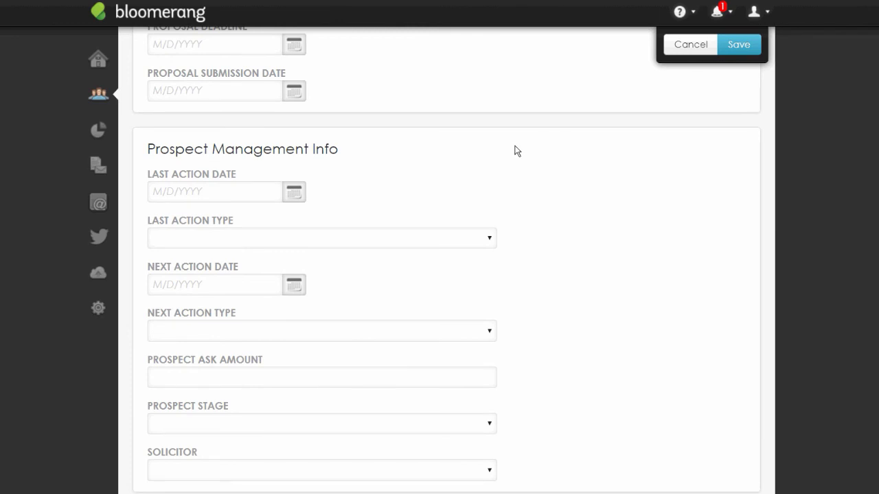
{"action": "triple_click", "coordinate": [320, 149]}
{"action": "key", "text": "Tab"}
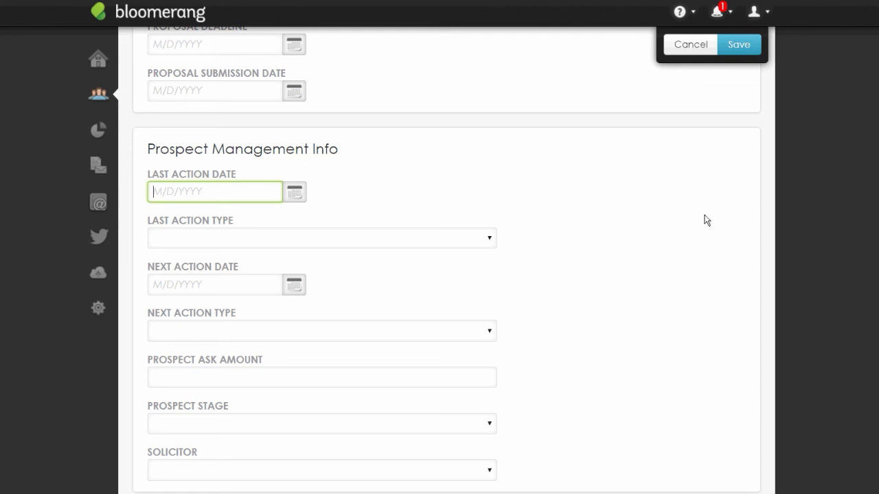
{"action": "scroll", "coordinate": [589, 360], "scroll_direction": "down", "scroll_amount": 1}
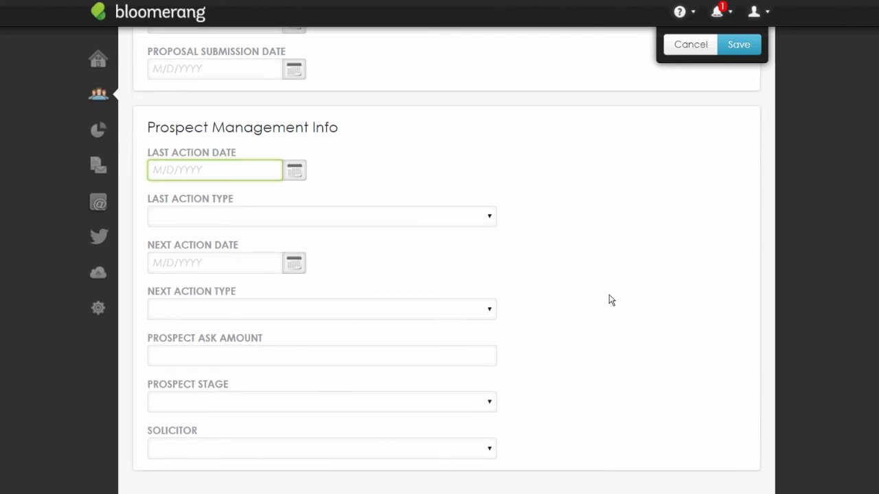
{"action": "scroll", "coordinate": [614, 312], "scroll_direction": "up", "scroll_amount": 4}
{"action": "scroll", "coordinate": [616, 331], "scroll_direction": "up", "scroll_amount": 6}
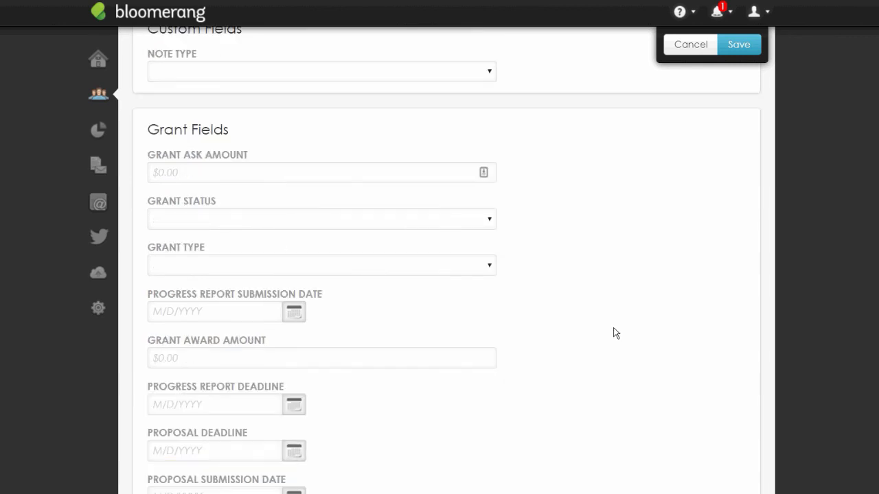
{"action": "scroll", "coordinate": [670, 342], "scroll_direction": "up", "scroll_amount": 1}
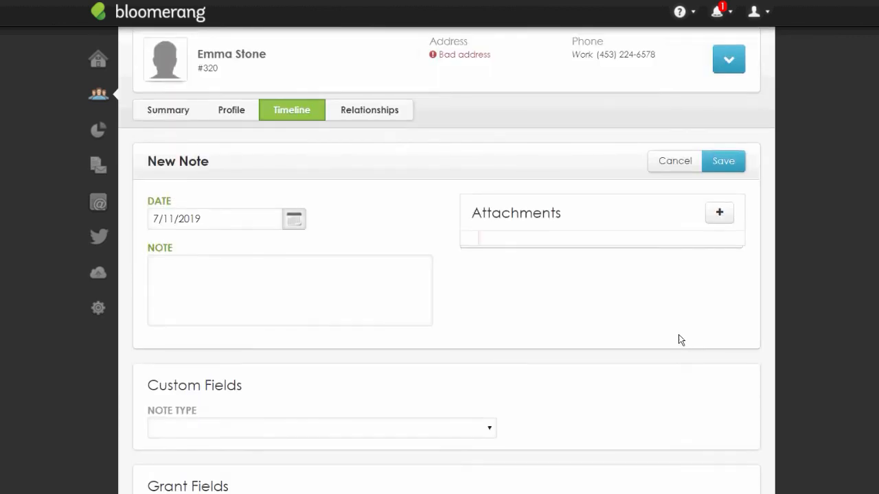
{"action": "scroll", "coordinate": [681, 339], "scroll_direction": "up", "scroll_amount": 1}
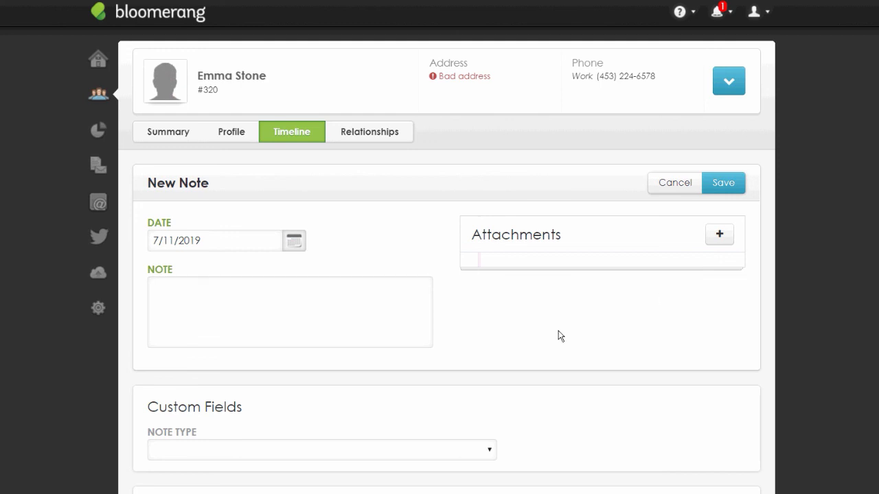
Open the Settings overview and scroll through its cards
{"action": "left_click", "coordinate": [98, 308]}
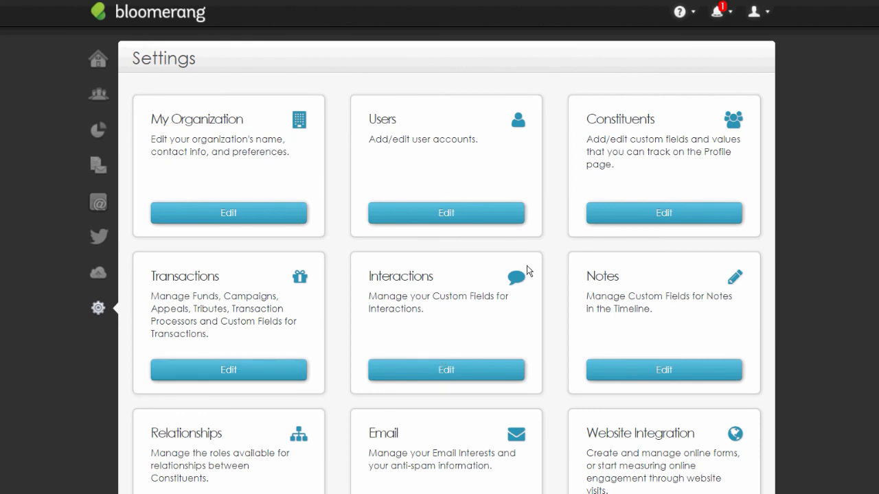
{"action": "scroll", "coordinate": [527, 272], "scroll_direction": "down", "scroll_amount": 1}
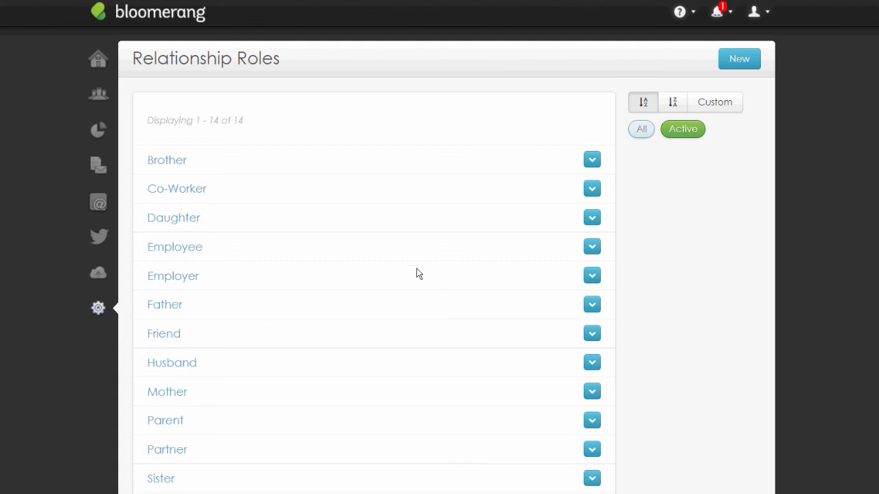
Open a new relationship role form and discard it without saving
{"action": "scroll", "coordinate": [417, 273], "scroll_direction": "down", "scroll_amount": 3}
{"action": "scroll", "coordinate": [421, 292], "scroll_direction": "up", "scroll_amount": 3}
{"action": "left_click", "coordinate": [739, 59]}
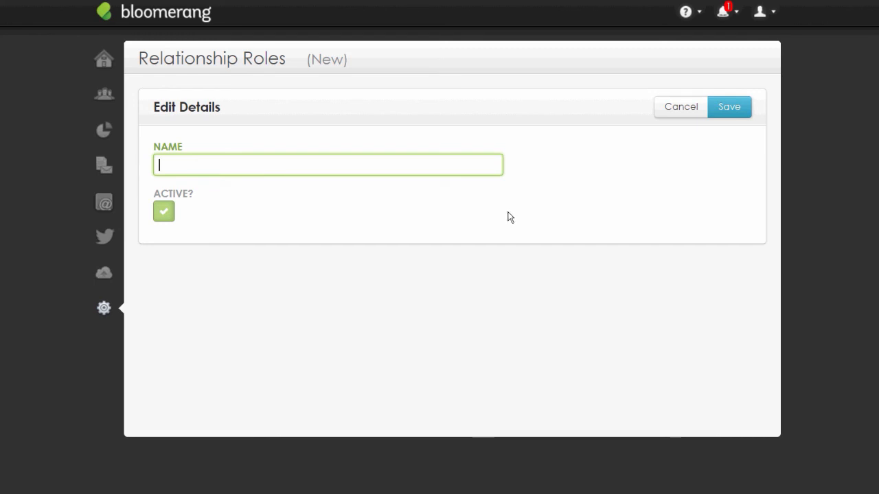
{"action": "left_click", "coordinate": [681, 107]}
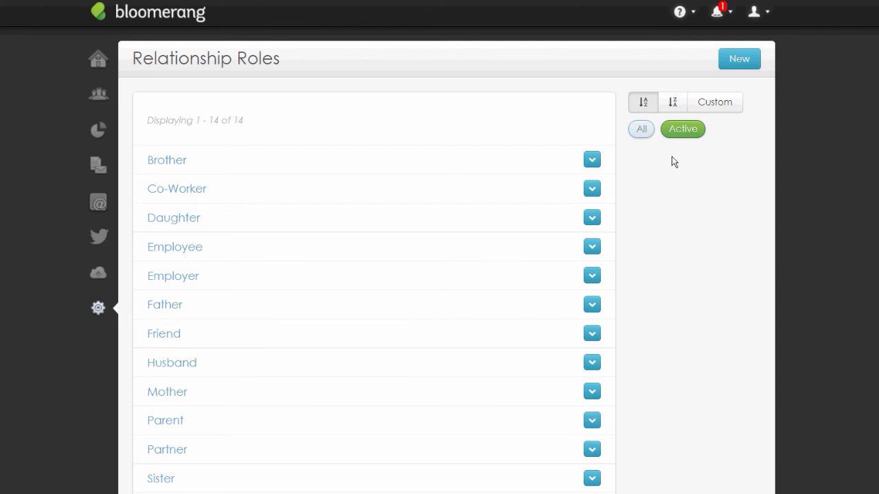
Close the Brother role unchanged and return to the full Settings overview
{"action": "left_click", "coordinate": [365, 167]}
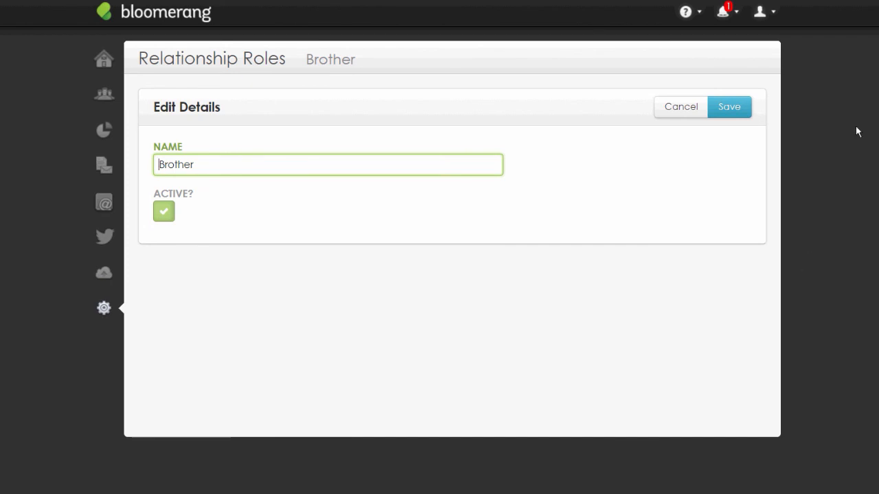
{"action": "left_click", "coordinate": [682, 108]}
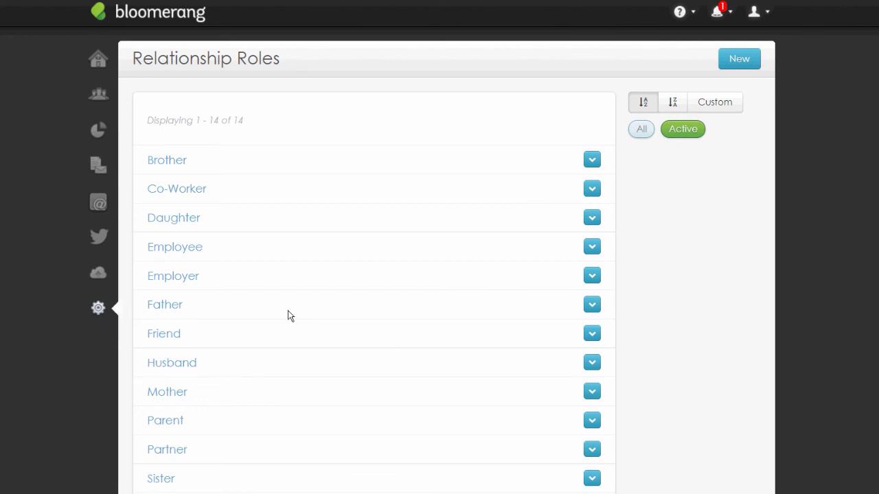
{"action": "mouse_move", "coordinate": [98, 308]}
{"action": "left_click", "coordinate": [242, 385]}
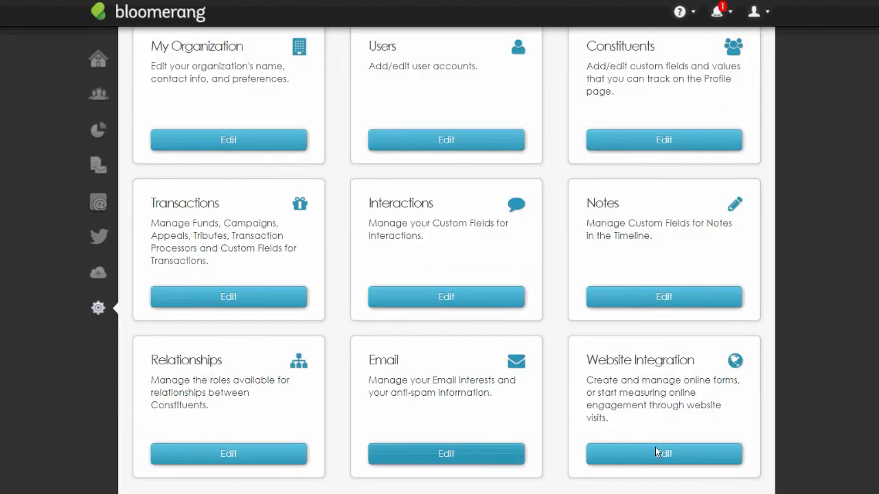
Review the Email Interests list, opening the active Event interest and cancelling back without changes
{"action": "left_click", "coordinate": [447, 453]}
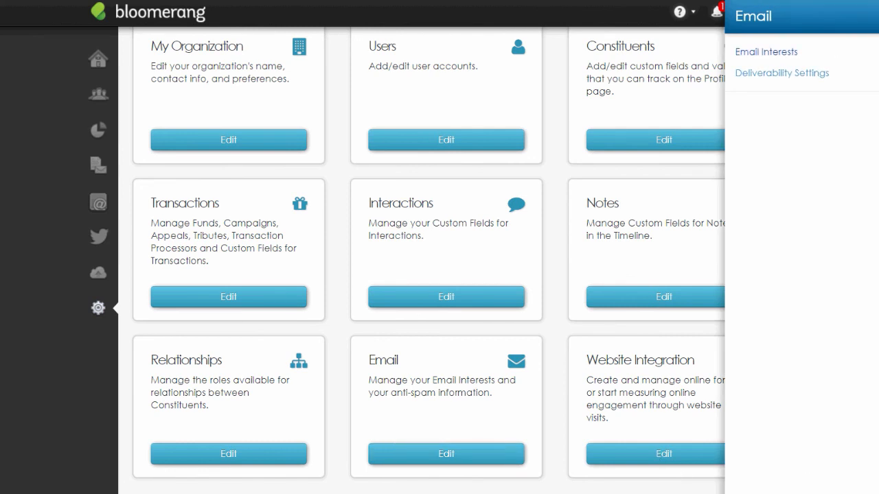
{"action": "left_click", "coordinate": [766, 52]}
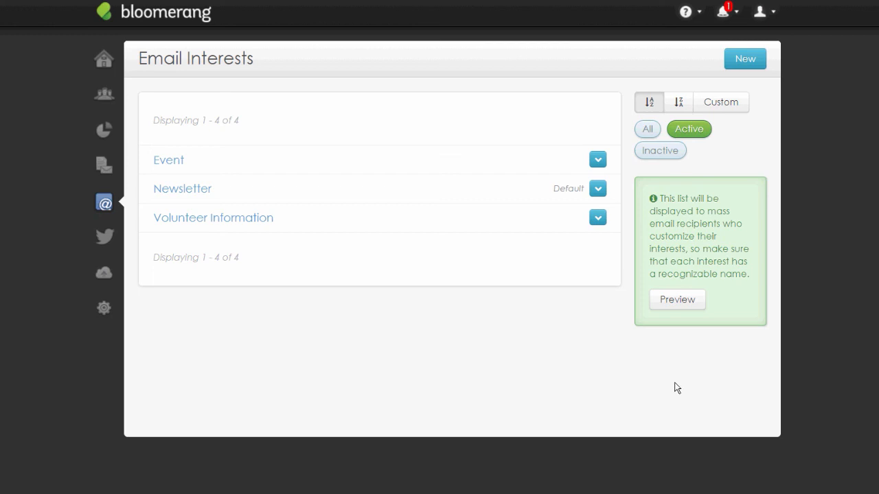
{"action": "left_click", "coordinate": [366, 170]}
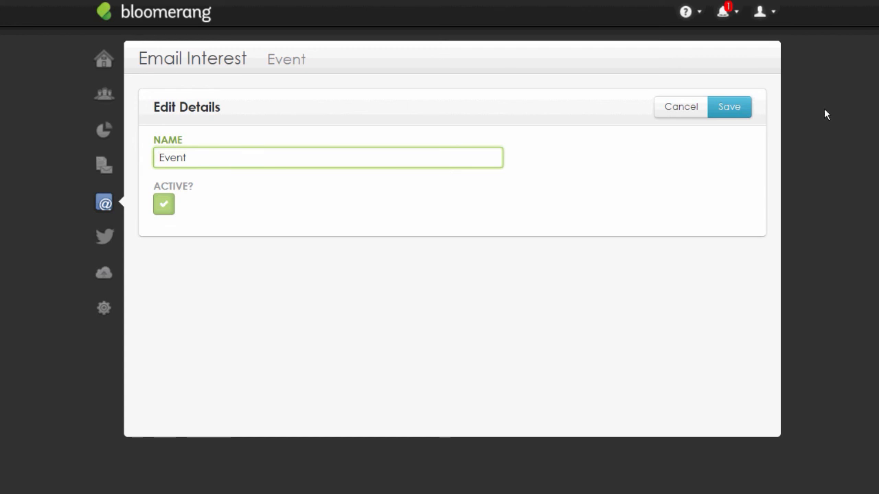
{"action": "left_click", "coordinate": [872, 115]}
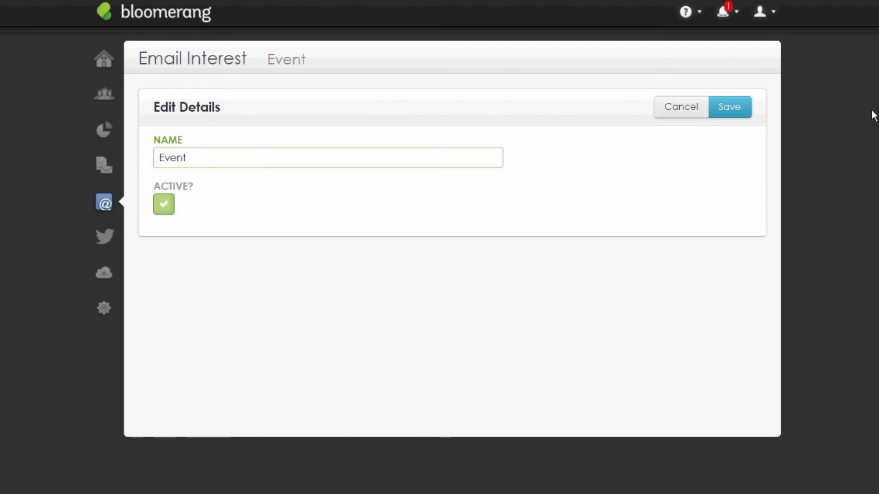
{"action": "key", "text": "BackSpace"}
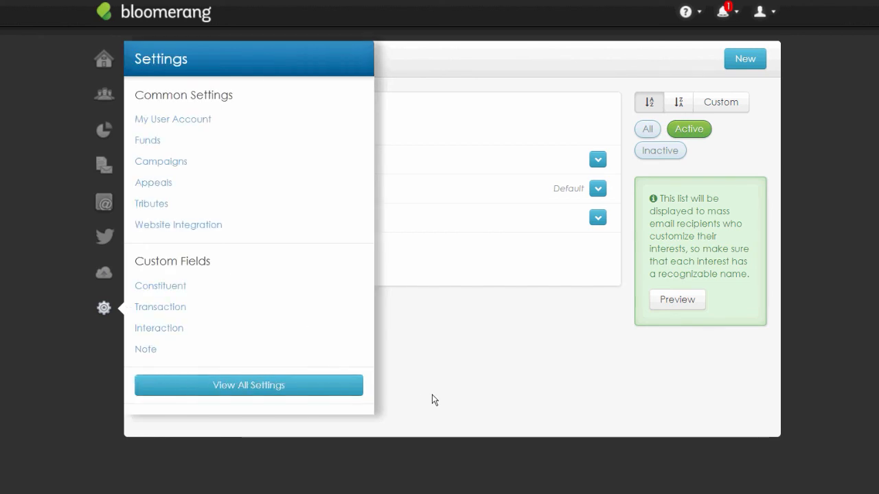
Review the email Deliverability Settings page with organization contact details and 100.00% sending reputation
{"action": "left_click", "coordinate": [254, 386]}
{"action": "scroll", "coordinate": [248, 398], "scroll_direction": "down", "scroll_amount": 2}
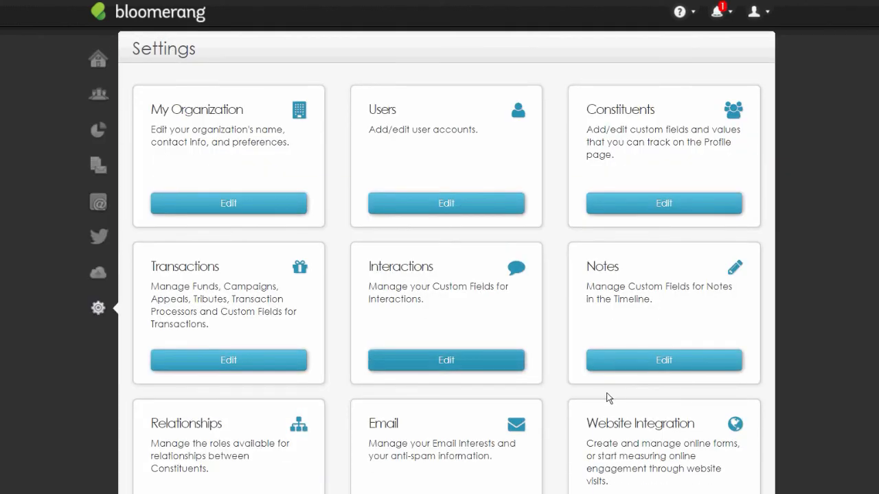
{"action": "left_click", "coordinate": [446, 454]}
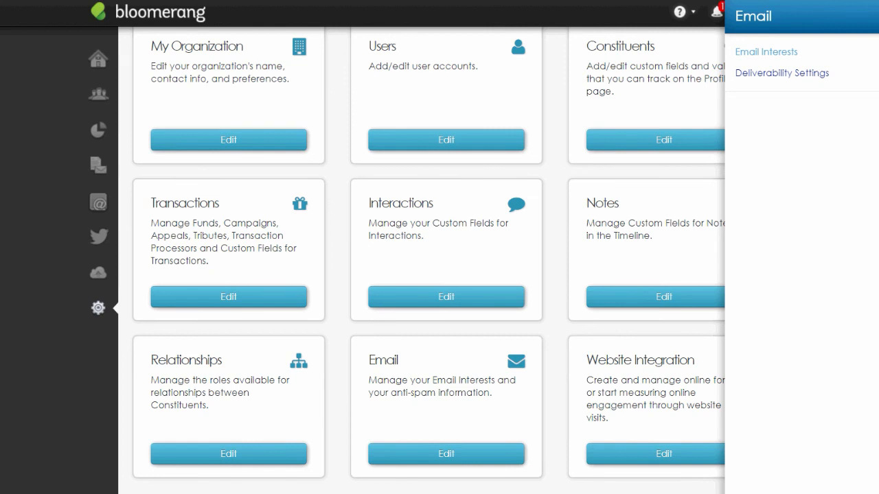
{"action": "left_click", "coordinate": [782, 73]}
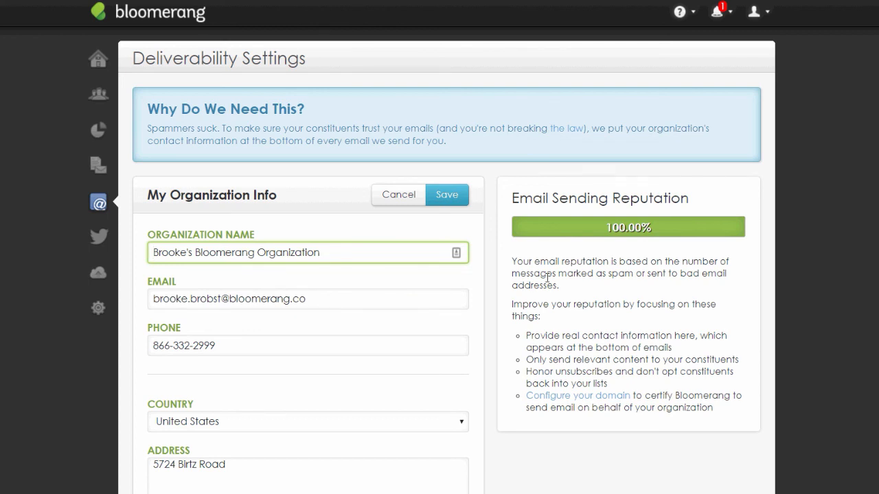
{"action": "scroll", "coordinate": [547, 277], "scroll_direction": "down", "scroll_amount": 1}
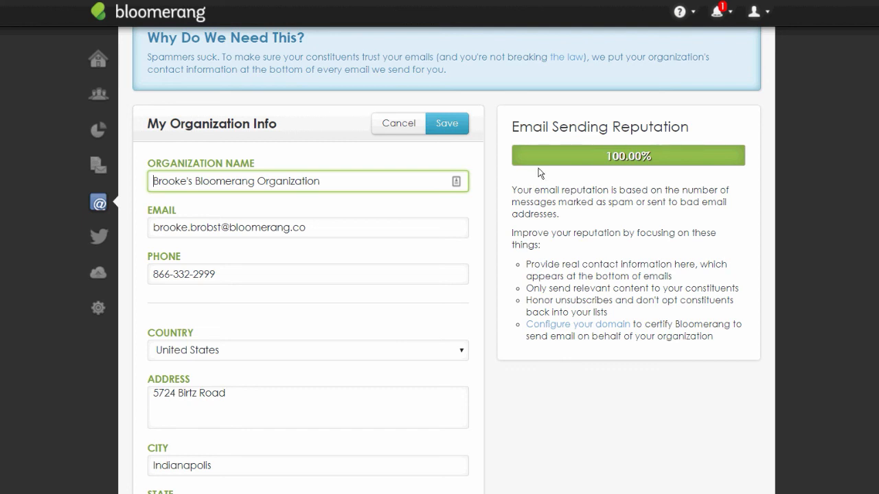
{"action": "scroll", "coordinate": [518, 420], "scroll_direction": "down", "scroll_amount": 1}
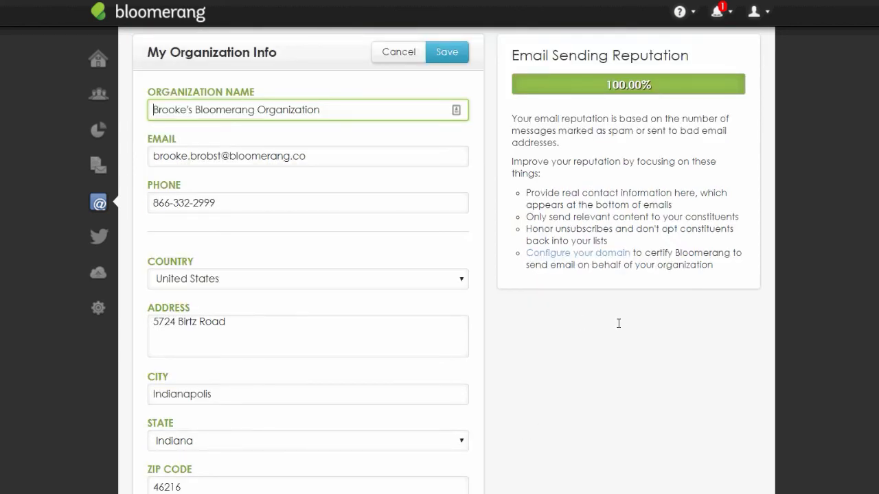
{"action": "scroll", "coordinate": [618, 324], "scroll_direction": "down", "scroll_amount": 1}
{"action": "scroll", "coordinate": [625, 343], "scroll_direction": "up", "scroll_amount": 2}
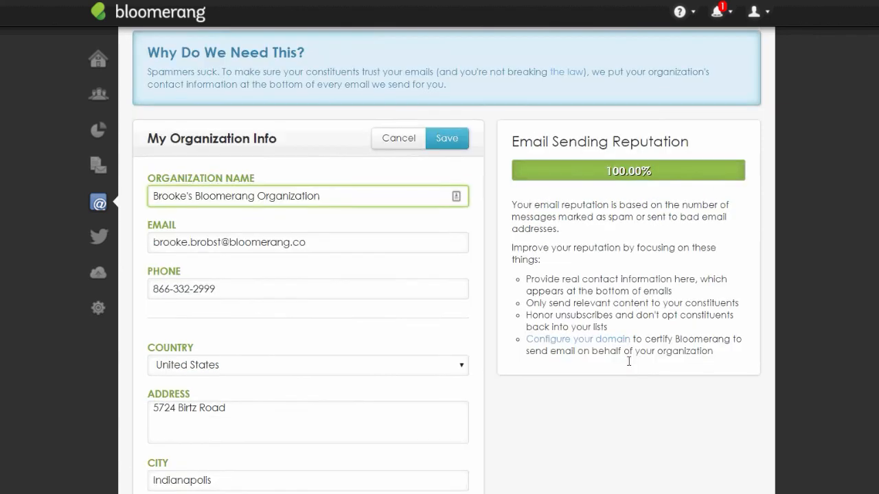
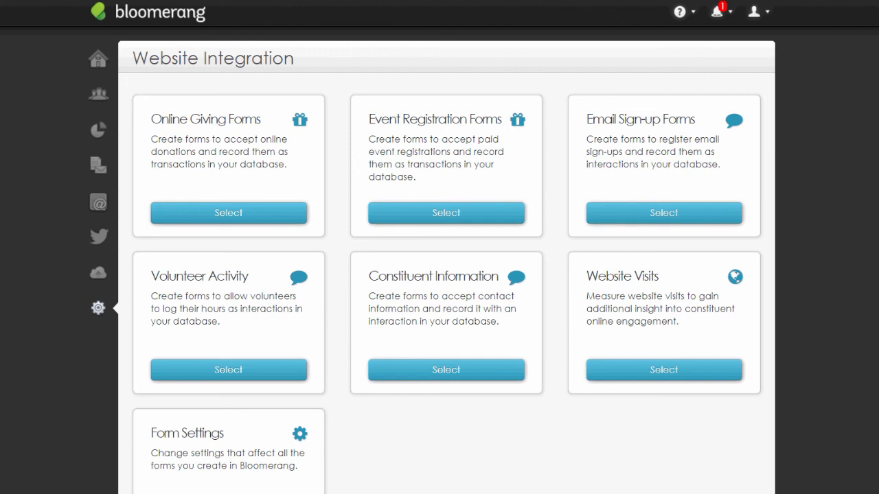
Open Form Settings and review the Secure Hosting logo, Fraud Prevention and CAPTCHA options
{"action": "scroll", "coordinate": [667, 357], "scroll_direction": "down", "scroll_amount": 1}
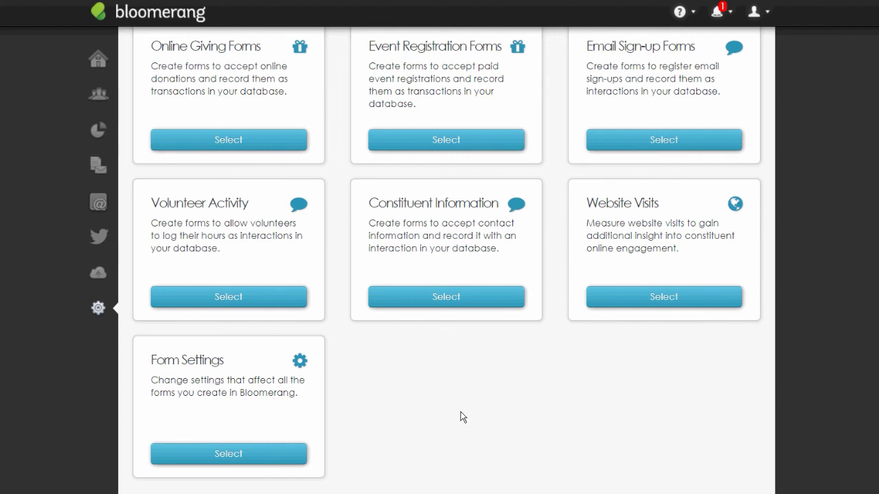
{"action": "left_click", "coordinate": [234, 454]}
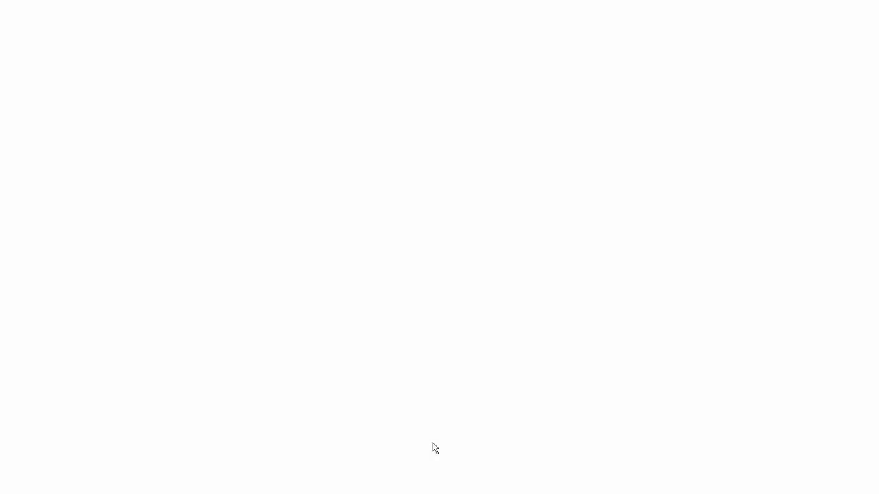
{"action": "scroll", "coordinate": [565, 318], "scroll_direction": "down", "scroll_amount": 2}
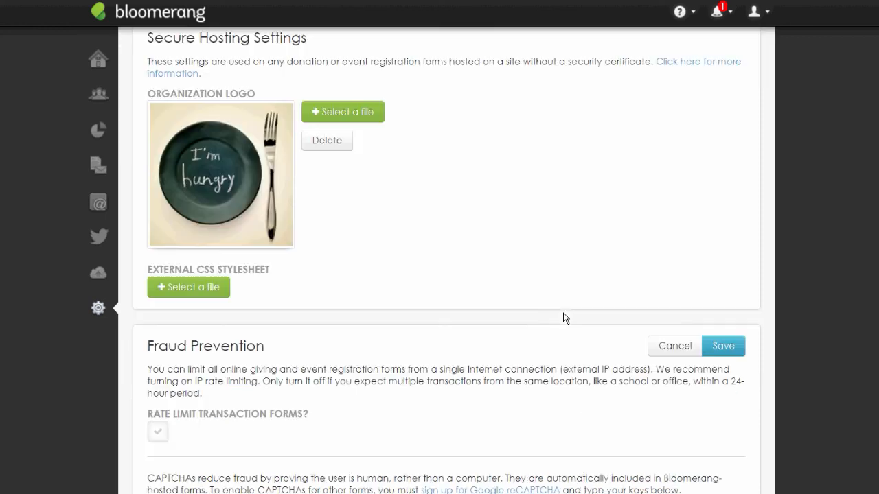
{"action": "scroll", "coordinate": [563, 318], "scroll_direction": "down", "scroll_amount": 3}
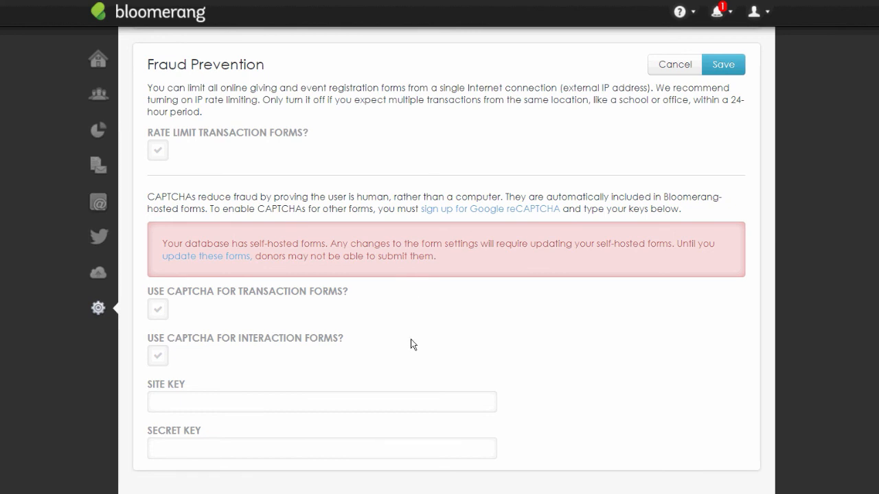
{"action": "scroll", "coordinate": [412, 344], "scroll_direction": "up", "scroll_amount": 2}
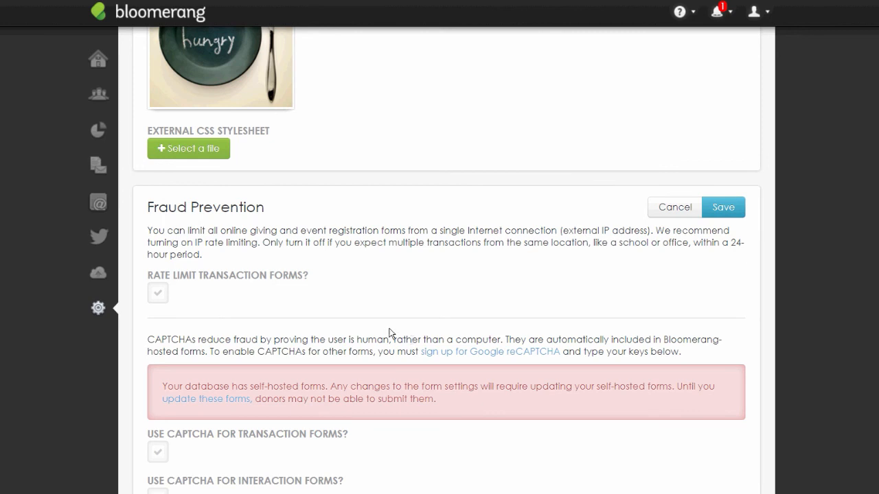
{"action": "scroll", "coordinate": [389, 333], "scroll_direction": "up", "scroll_amount": 3}
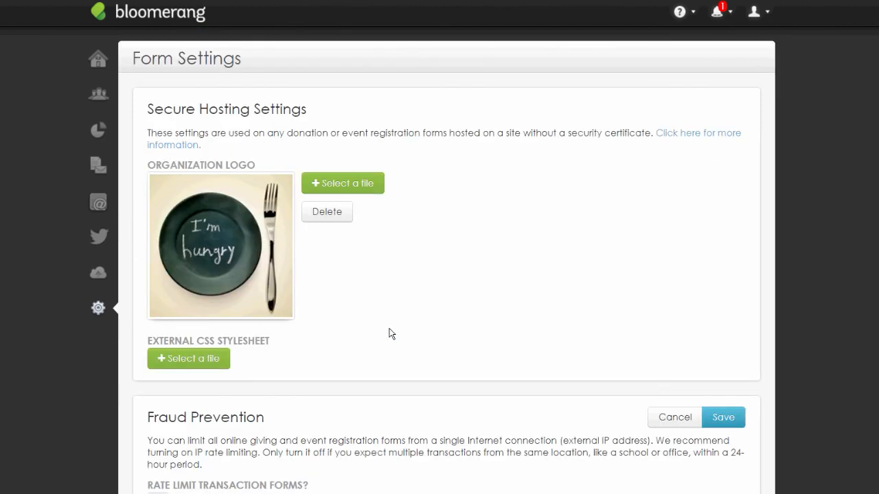